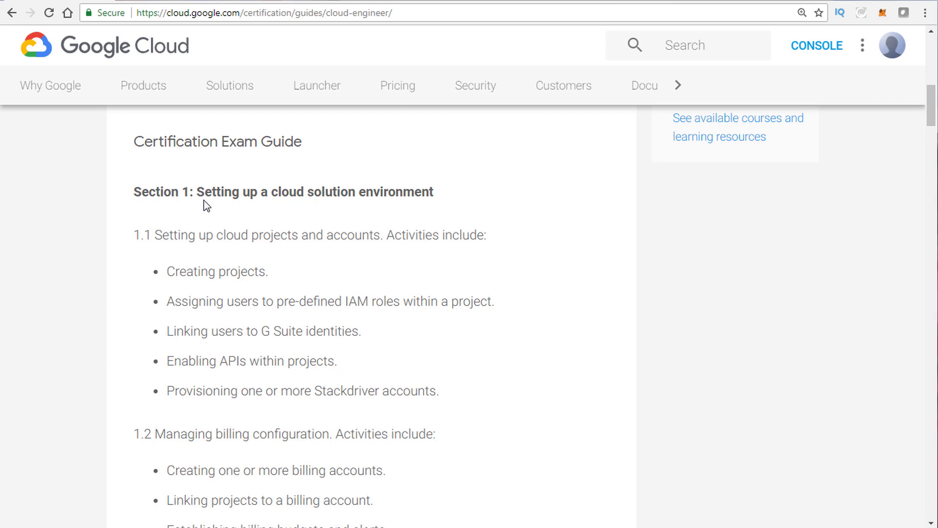
# Review the Associate Cloud Engineer title and job role description at the beginning of the exam guide page.
pyautogui.scroll(10, 203, 200)
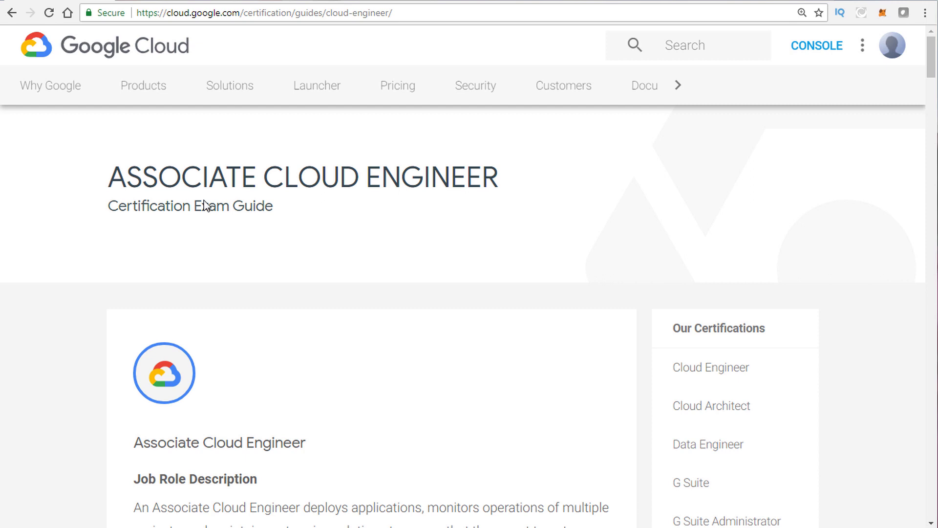
pyautogui.doubleClick(192, 443)
pyautogui.click(161, 430)
pyautogui.scroll(-8, 213, 247)
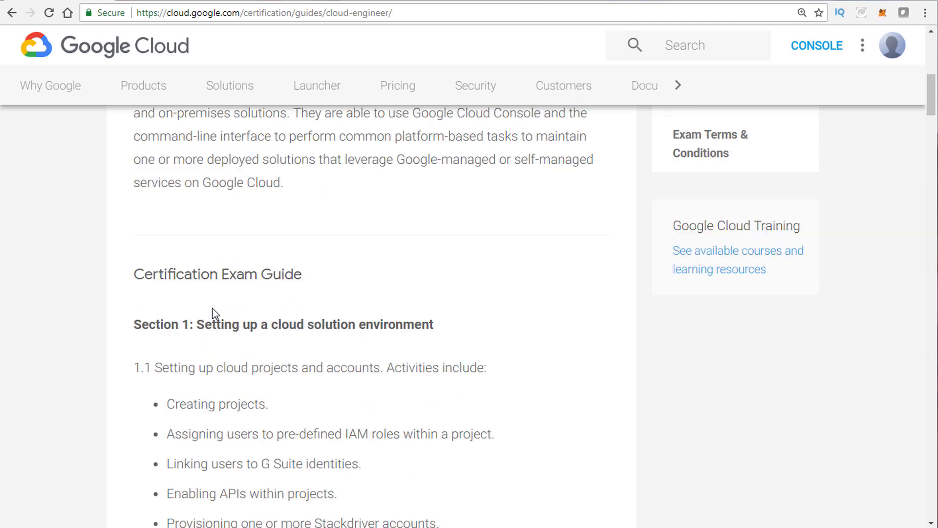
# Skim the exam guide from Section 1 through Section 5, highlighting the headings of Sections 1, 2 and 3.
pyautogui.tripleClick(155, 327)
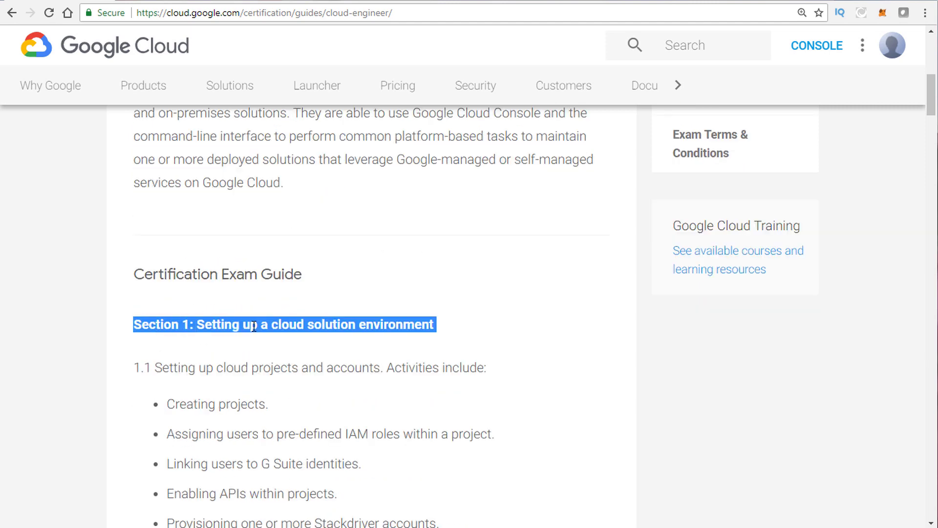
pyautogui.click(173, 322)
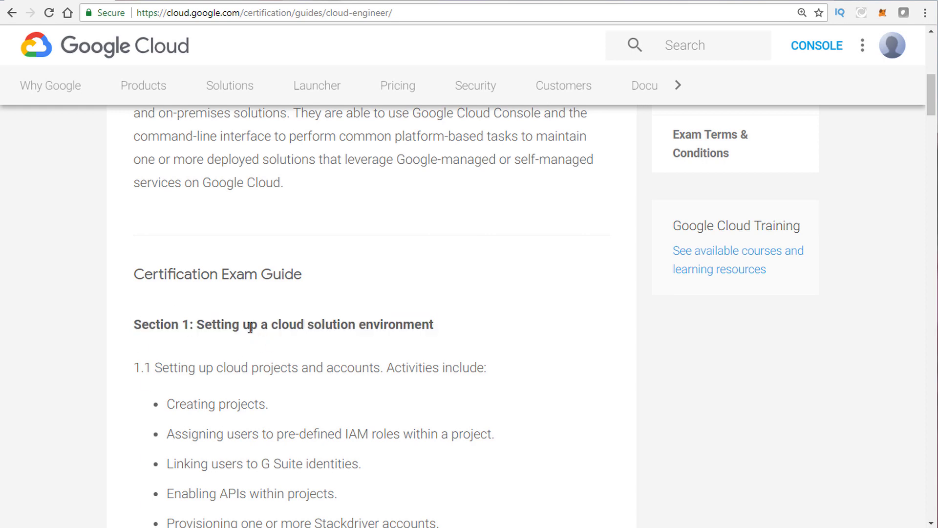
pyautogui.tripleClick(151, 324)
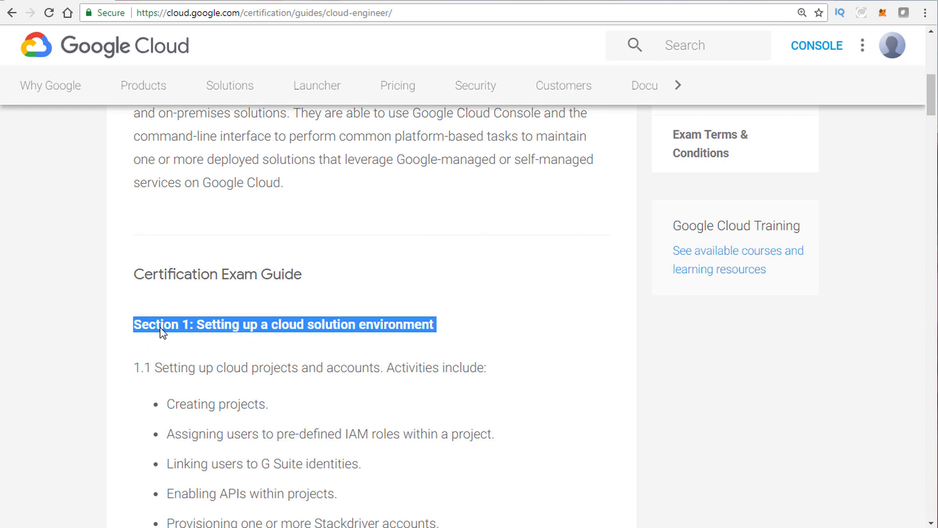
pyautogui.scroll(-10, 160, 329)
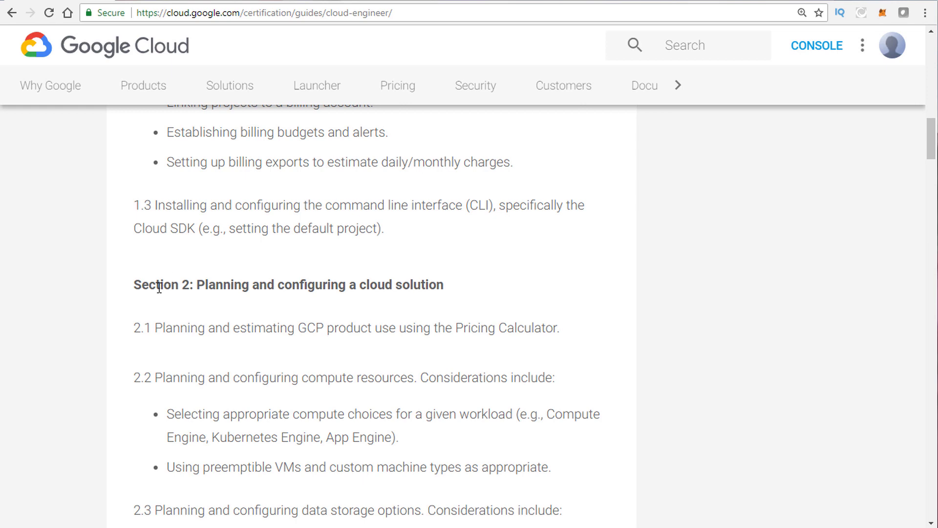
pyautogui.tripleClick(159, 288)
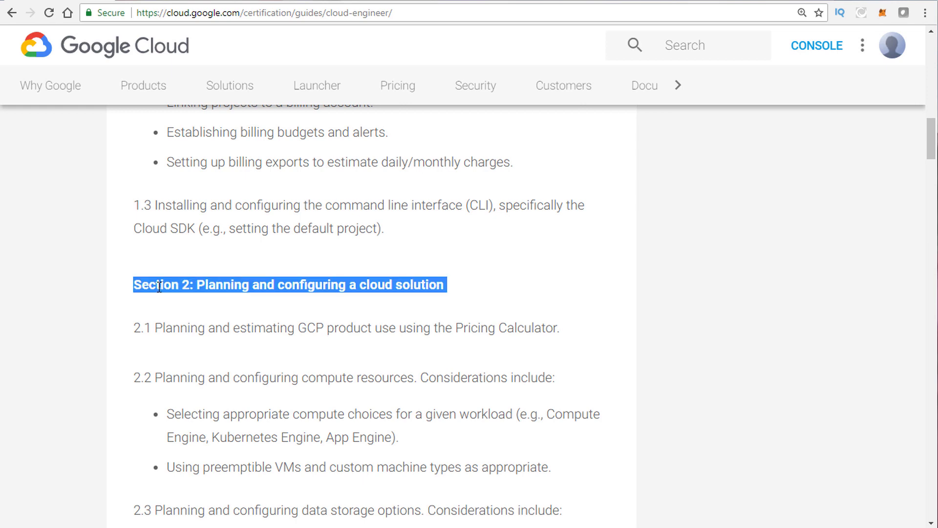
pyautogui.scroll(-10, 159, 287)
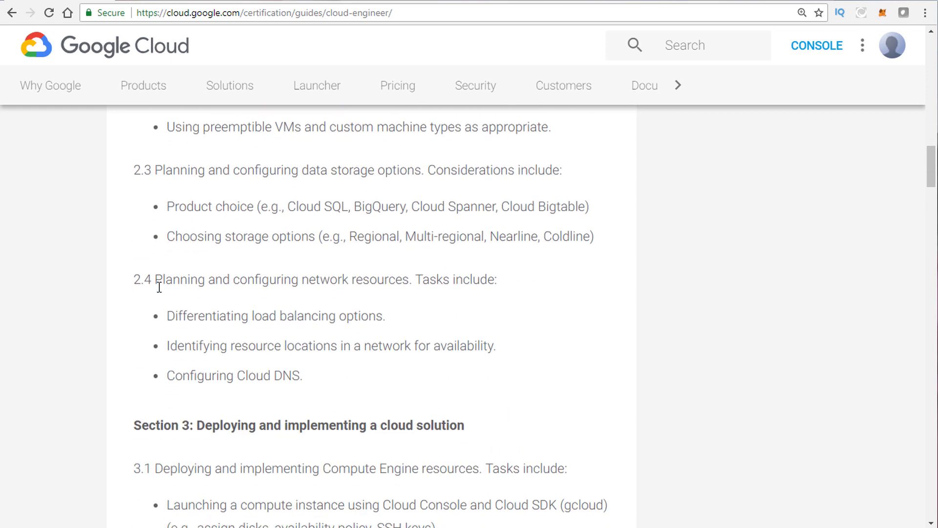
pyautogui.tripleClick(168, 238)
pyautogui.scroll(-20, 200, 334)
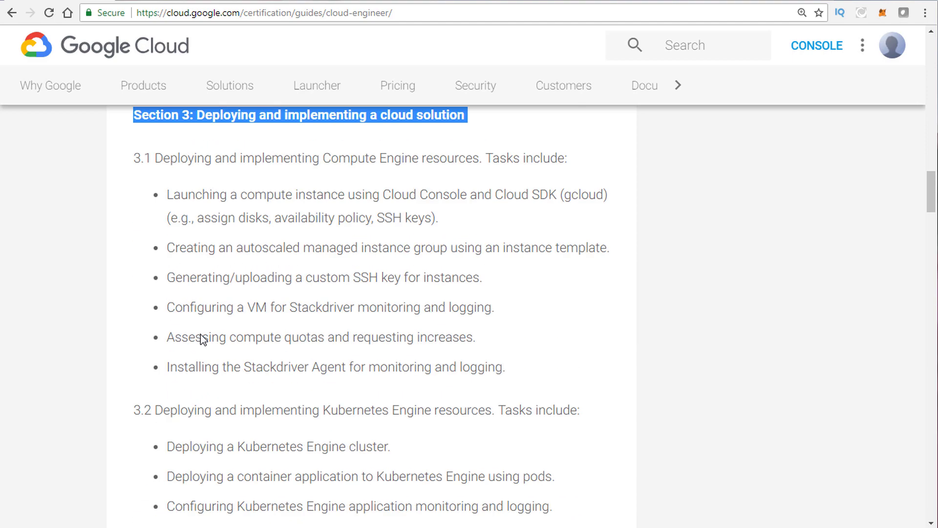
pyautogui.scroll(-20, 213, 349)
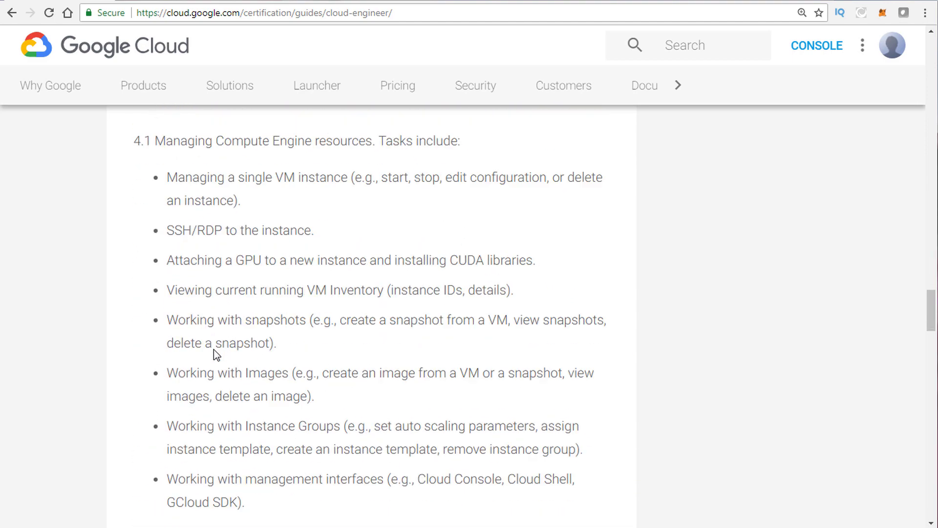
pyautogui.scroll(-20, 214, 350)
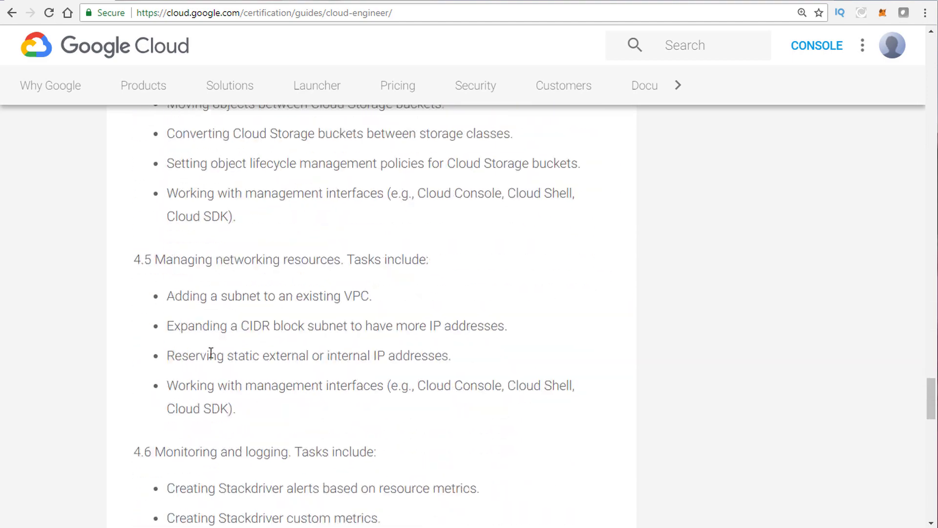
pyautogui.scroll(-1, 210, 353)
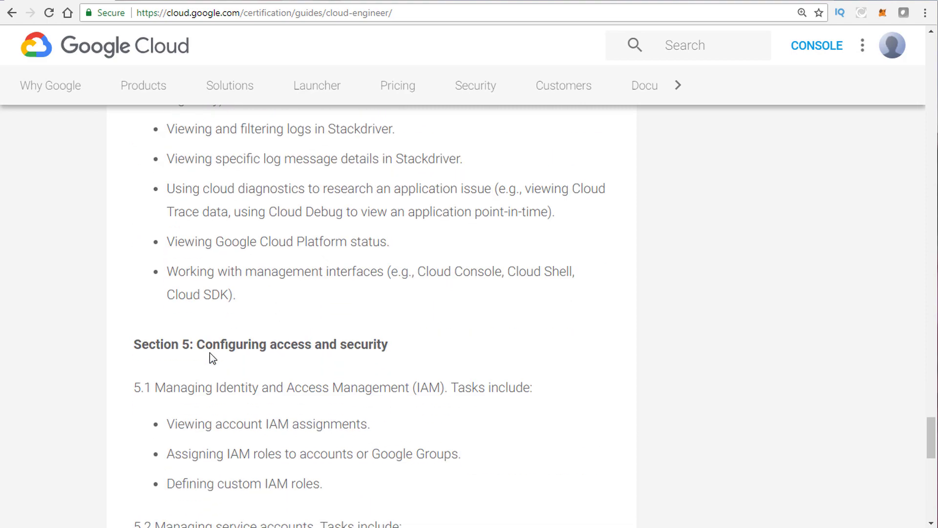
# Return to the job role description and briefly highlight the Associate Cloud Engineer title above it.
pyautogui.scroll(20, 210, 353)
pyautogui.scroll(20, 210, 352)
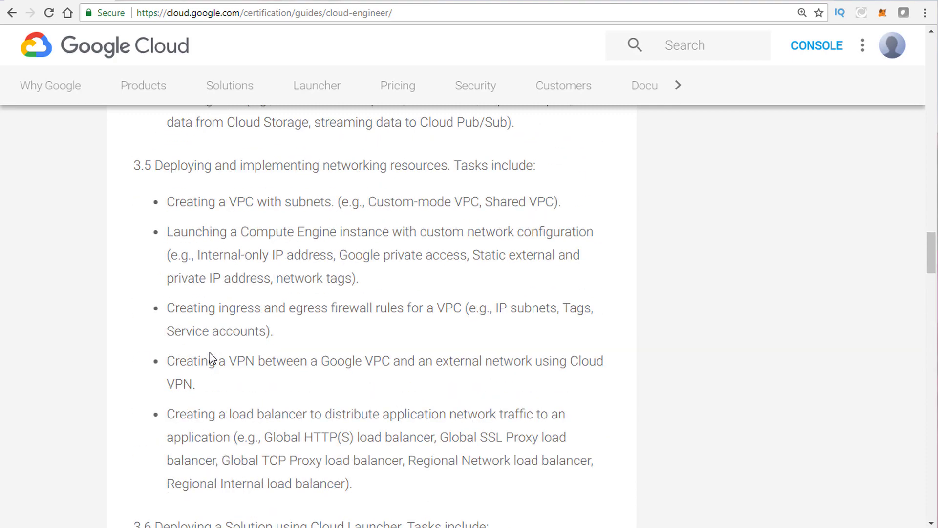
pyautogui.scroll(15, 210, 353)
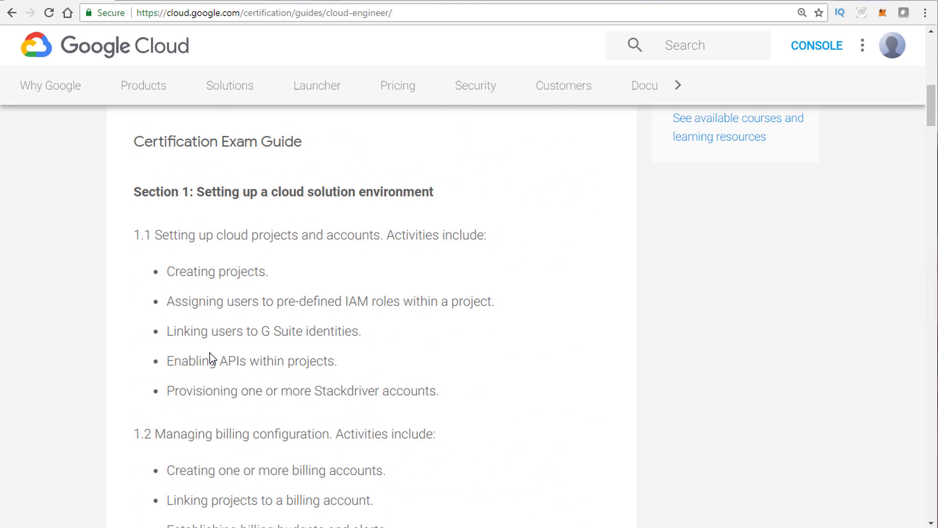
pyautogui.scroll(3, 210, 353)
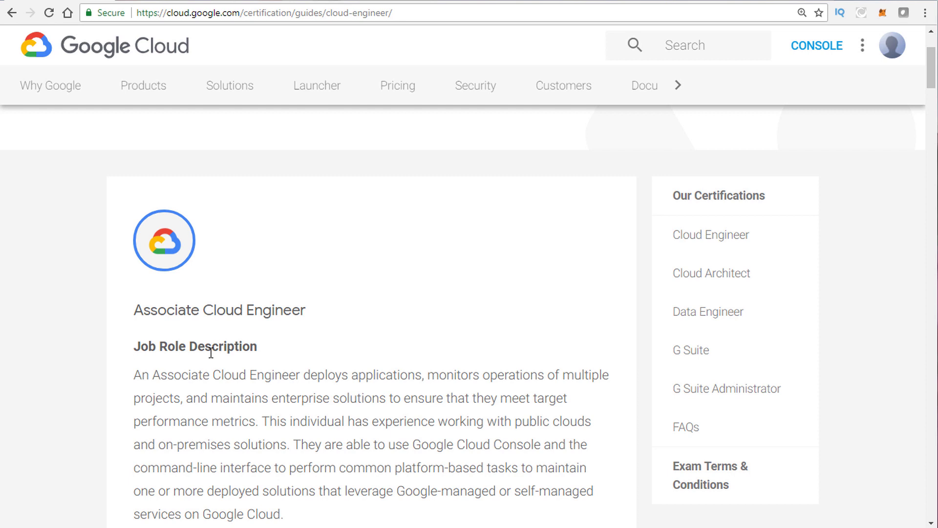
pyautogui.tripleClick(222, 311)
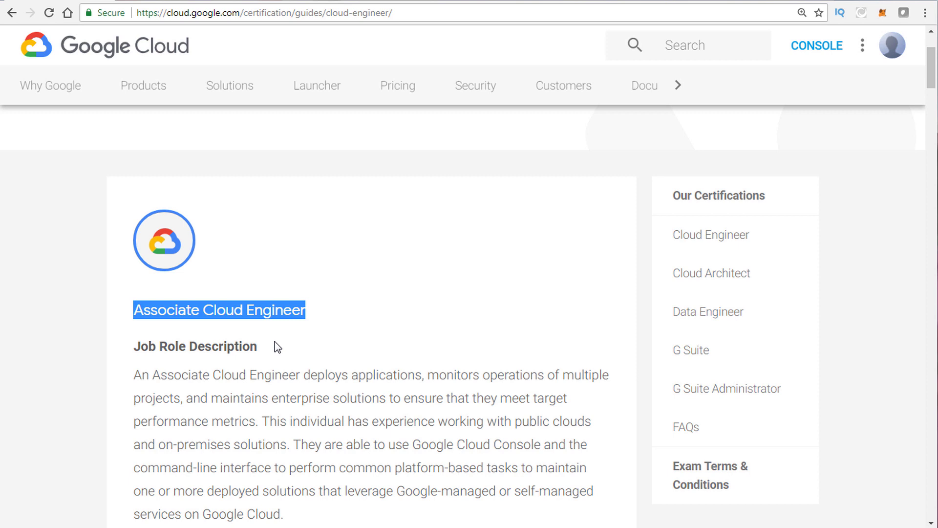
pyautogui.click(251, 314)
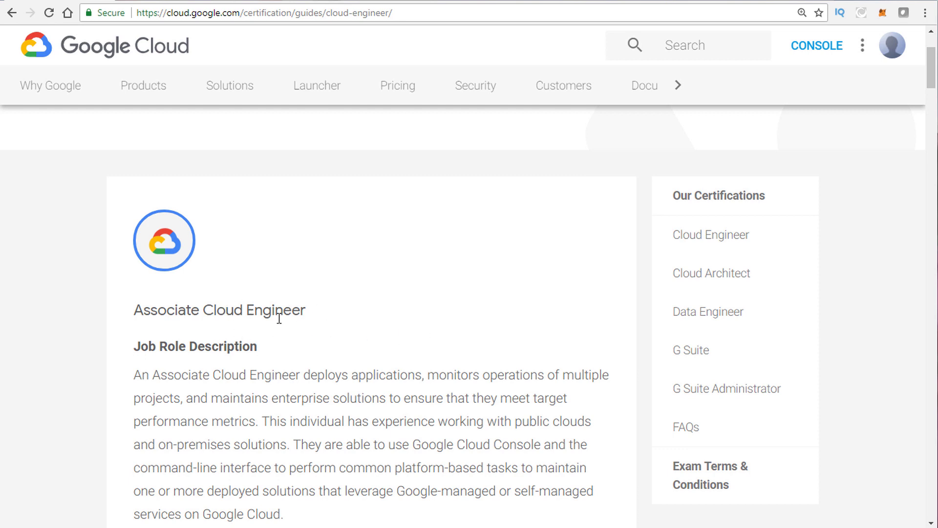
# Look through Section 1's activities on cloud projects, billing configuration and the command line interface.
pyautogui.scroll(-3, 332, 309)
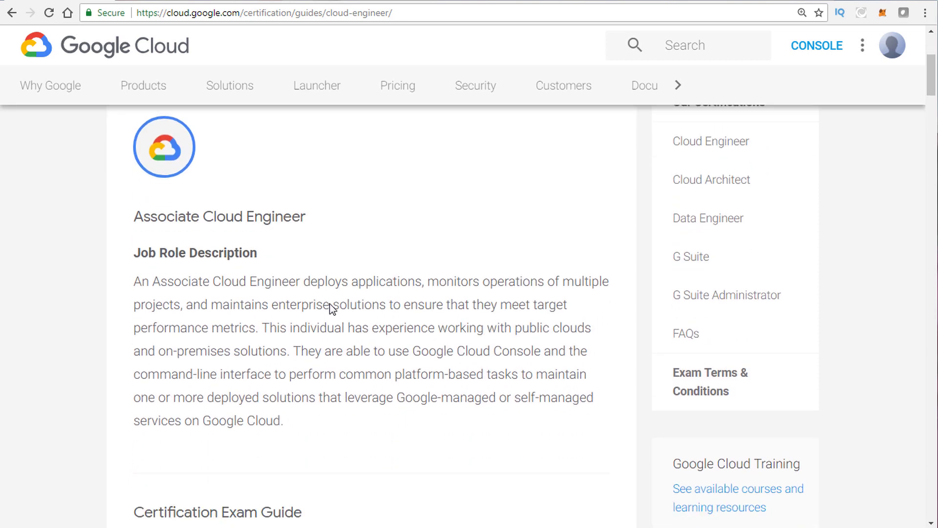
pyautogui.scroll(-4, 338, 318)
pyautogui.scroll(-1, 293, 281)
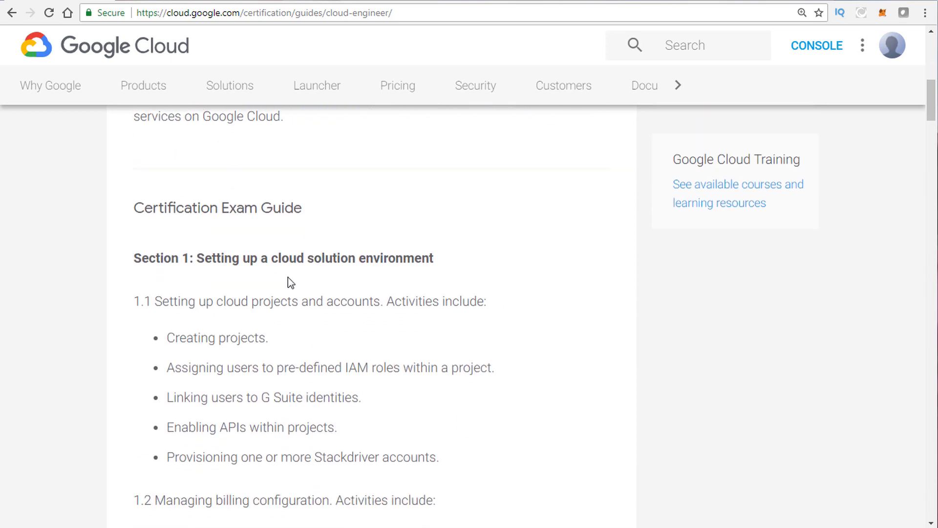
pyautogui.scroll(-2, 342, 259)
pyautogui.scroll(-3, 204, 356)
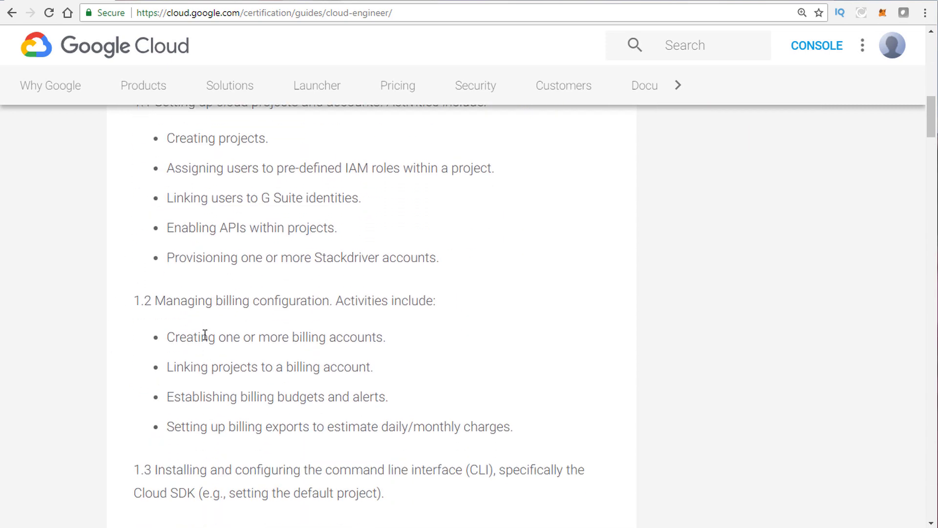
pyautogui.scroll(2, 250, 350)
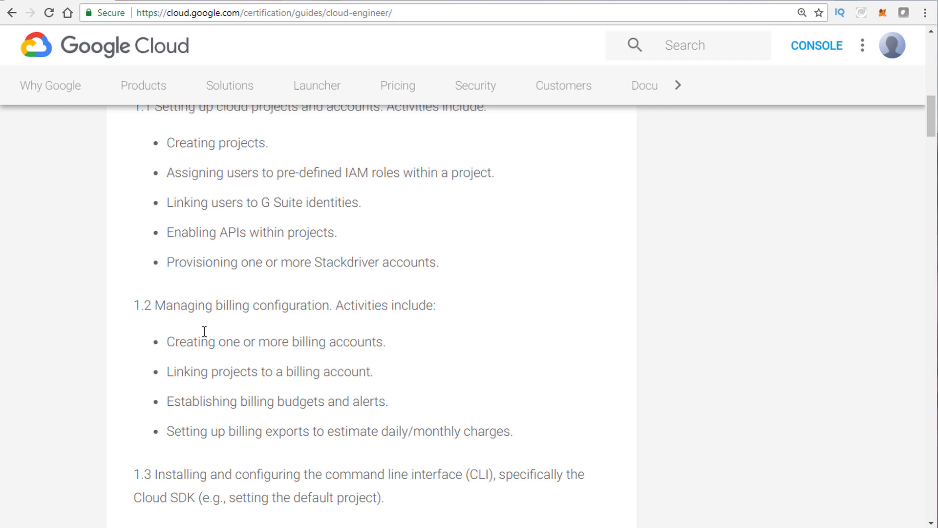
pyautogui.scroll(3, 210, 325)
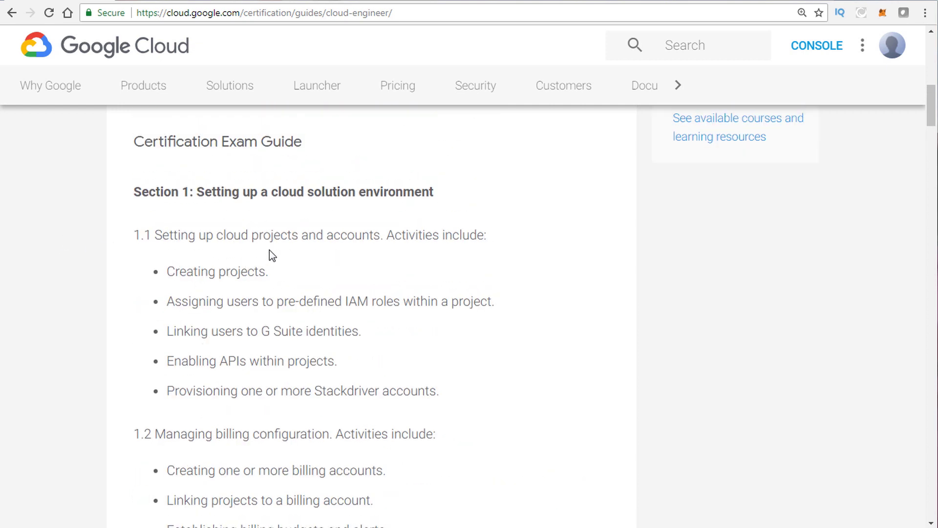
# Examine Section 1's project and billing topics, highlighting the section heading and the 1.1 line on setting up cloud projects and accounts.
pyautogui.tripleClick(211, 193)
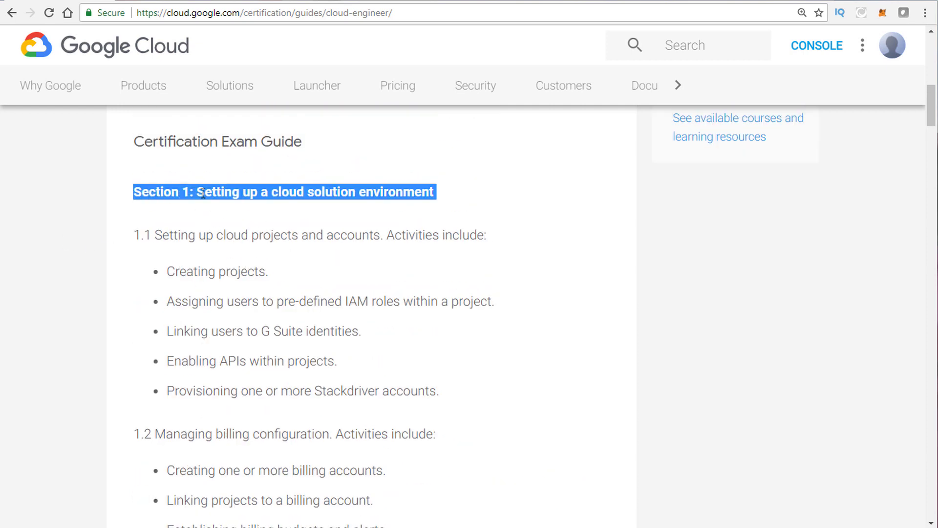
pyautogui.scroll(-1, 236, 360)
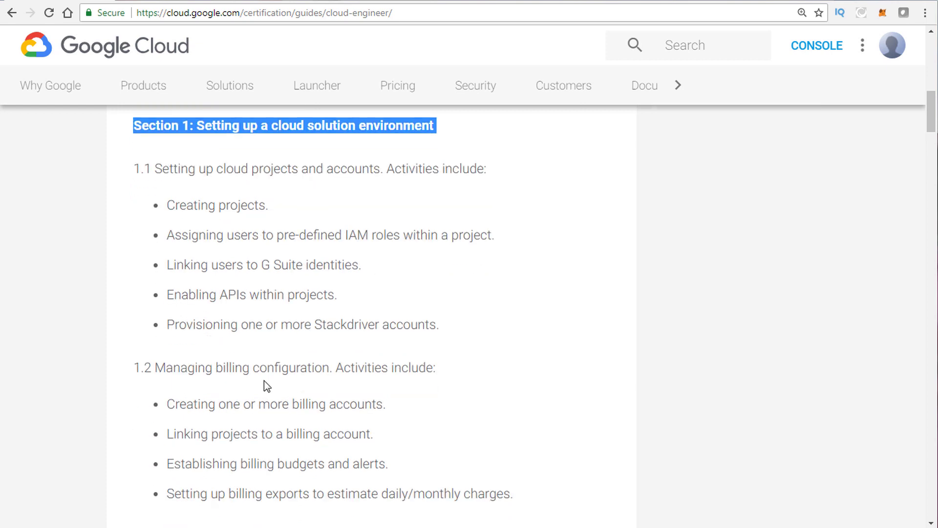
pyautogui.scroll(1, 264, 384)
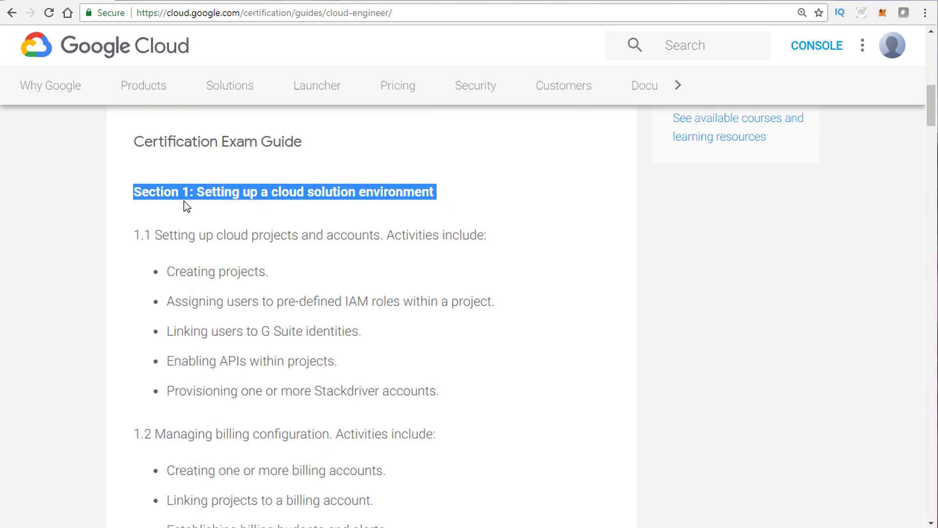
pyautogui.doubleClick(205, 191)
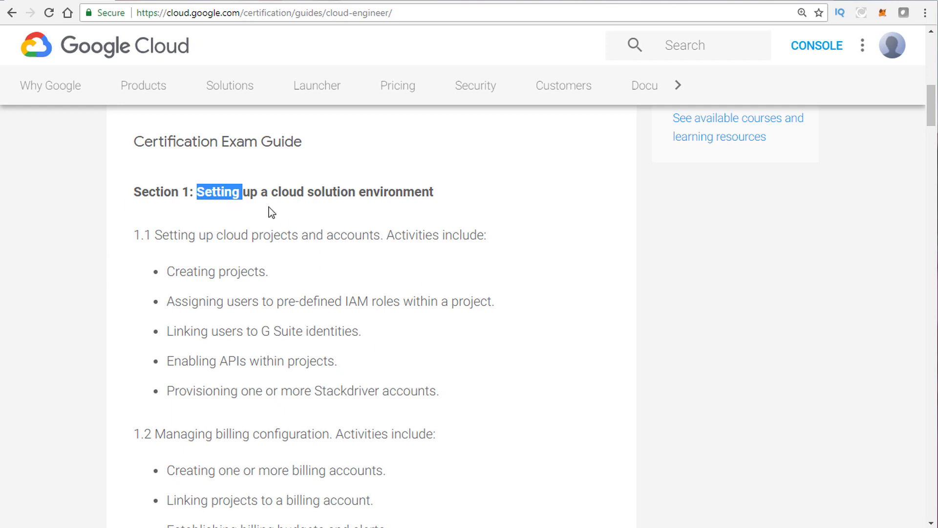
pyautogui.scroll(-1, 310, 325)
pyautogui.scroll(-2, 175, 374)
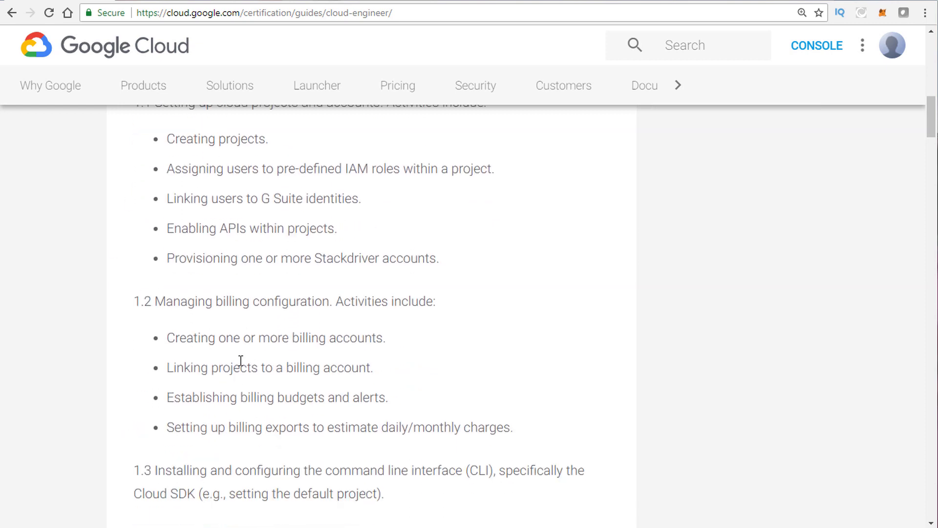
pyautogui.scroll(2, 260, 368)
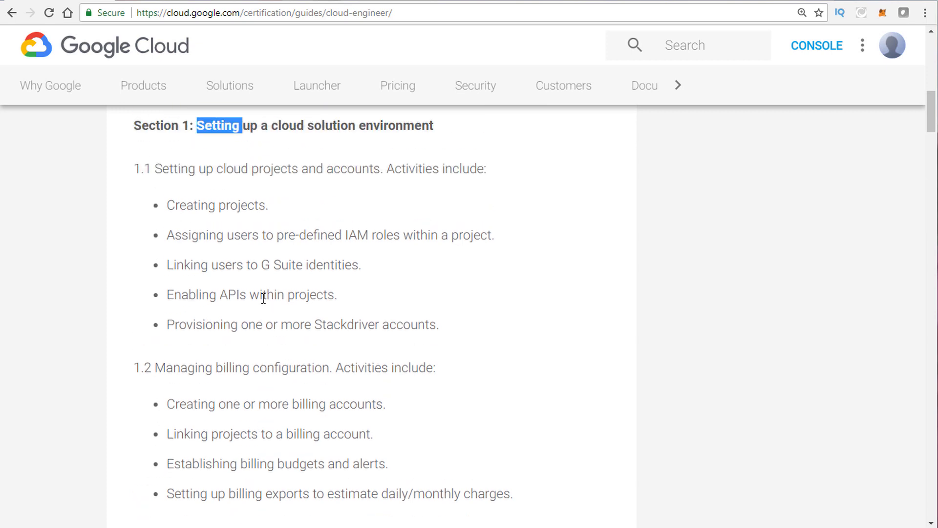
pyautogui.scroll(1, 263, 298)
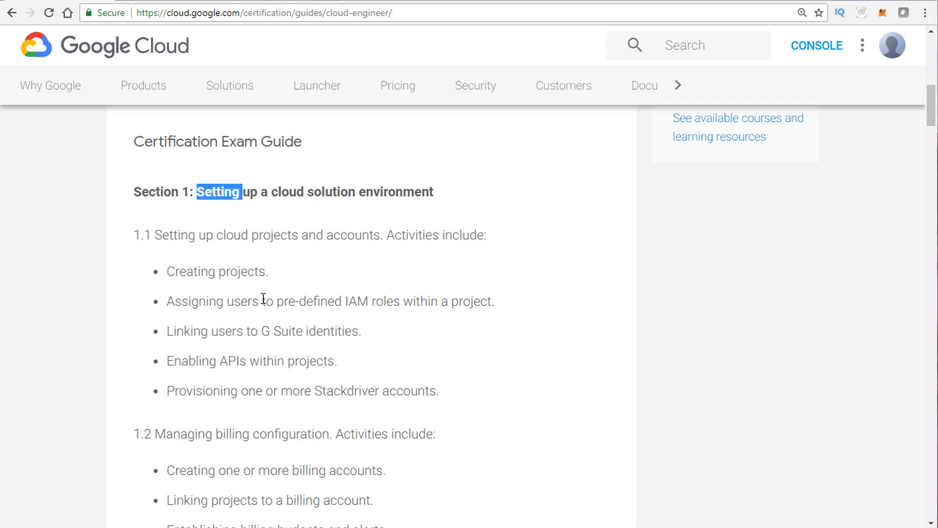
pyautogui.tripleClick(186, 239)
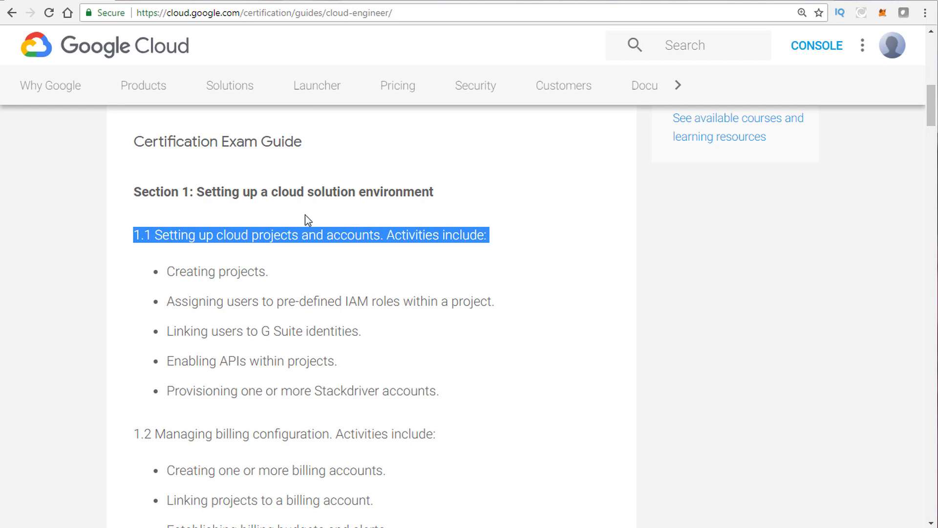
# Switch to the Google Cloud documentation Overview page and read from GCP resources to Global, regional, and zonal resources.
pyautogui.click(756, 3)
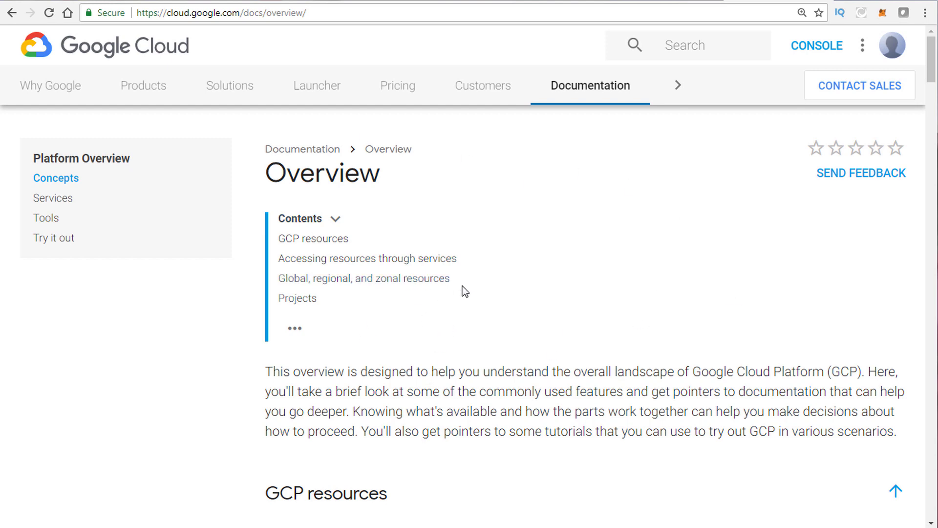
pyautogui.scroll(-2, 463, 288)
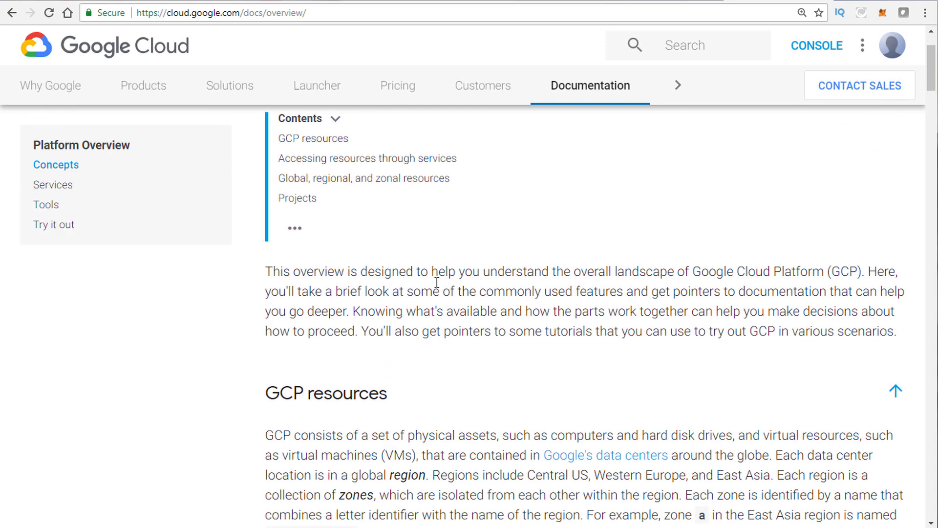
pyautogui.scroll(-3, 437, 283)
pyautogui.scroll(-2, 386, 315)
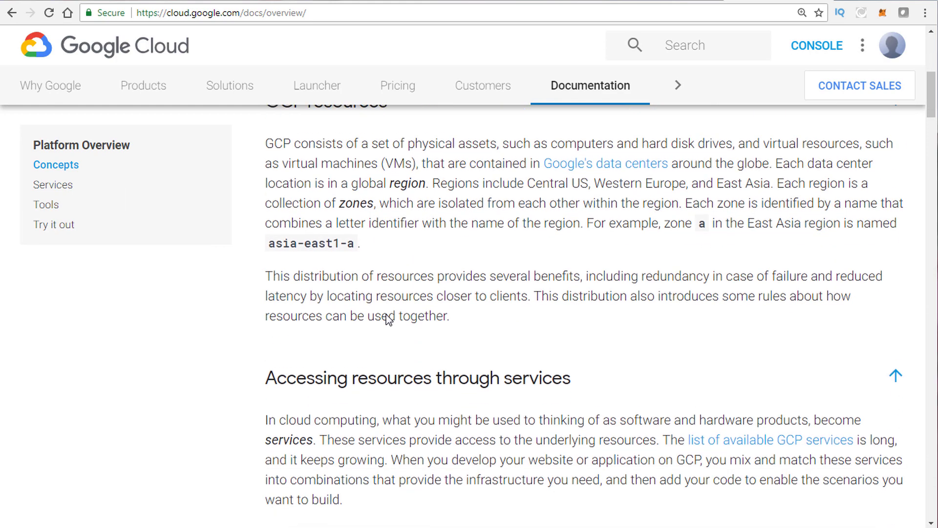
pyautogui.scroll(3, 411, 302)
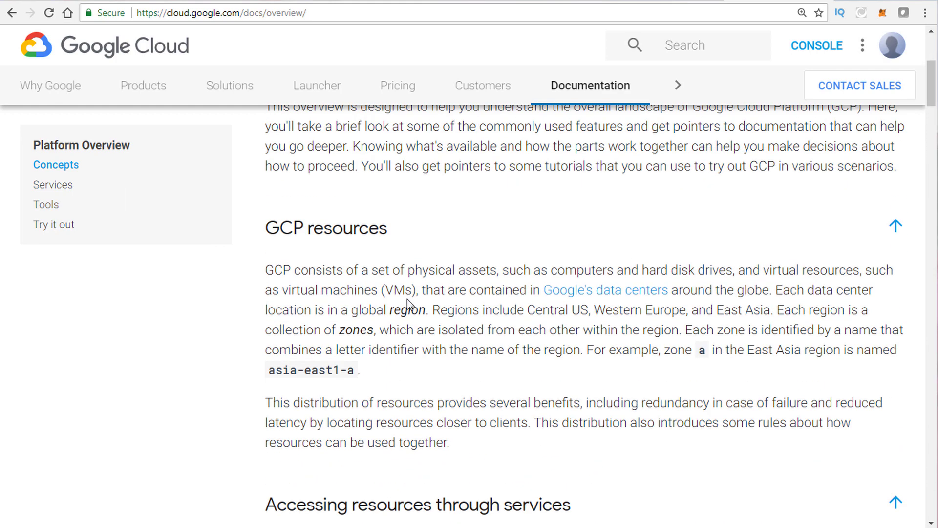
pyautogui.scroll(-8, 401, 310)
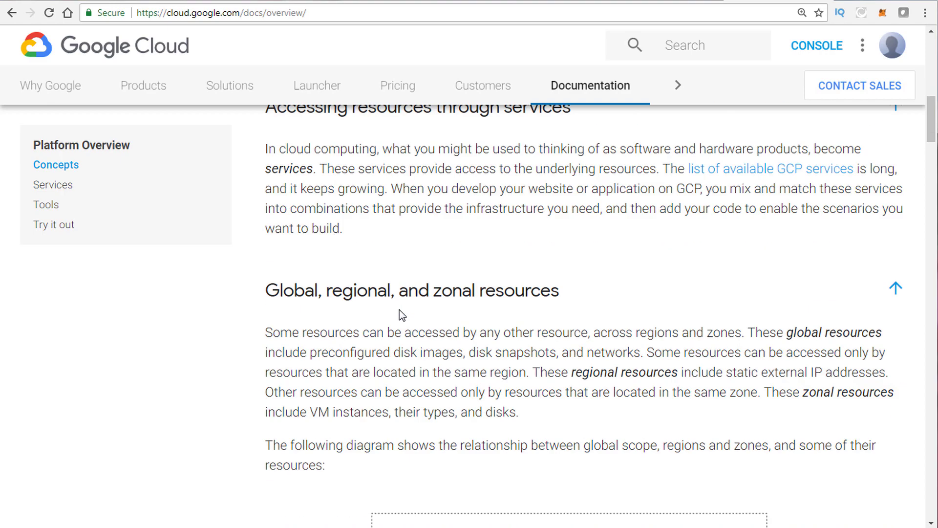
# Read on from the global, regional and zonal resources diagram through the Projects section and its example project identifiers.
pyautogui.scroll(-4, 399, 310)
pyautogui.scroll(-10, 400, 309)
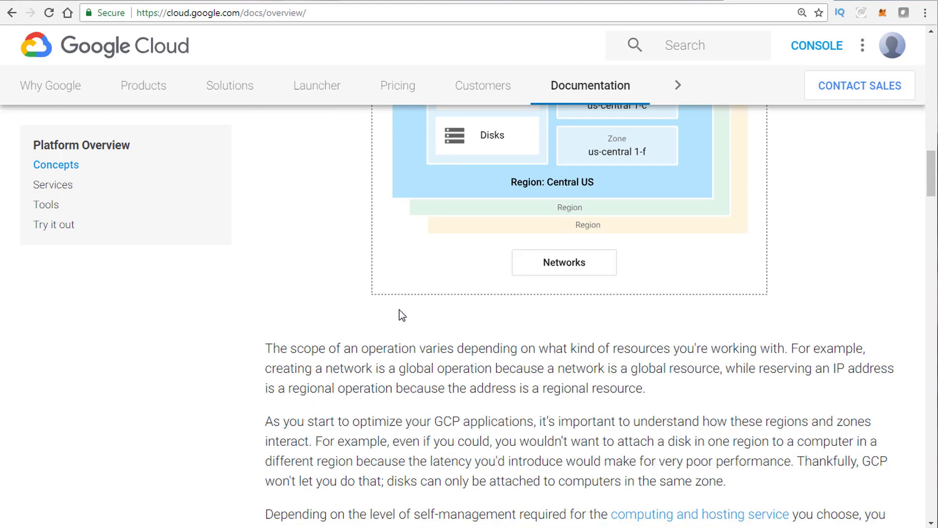
pyautogui.scroll(-6, 400, 310)
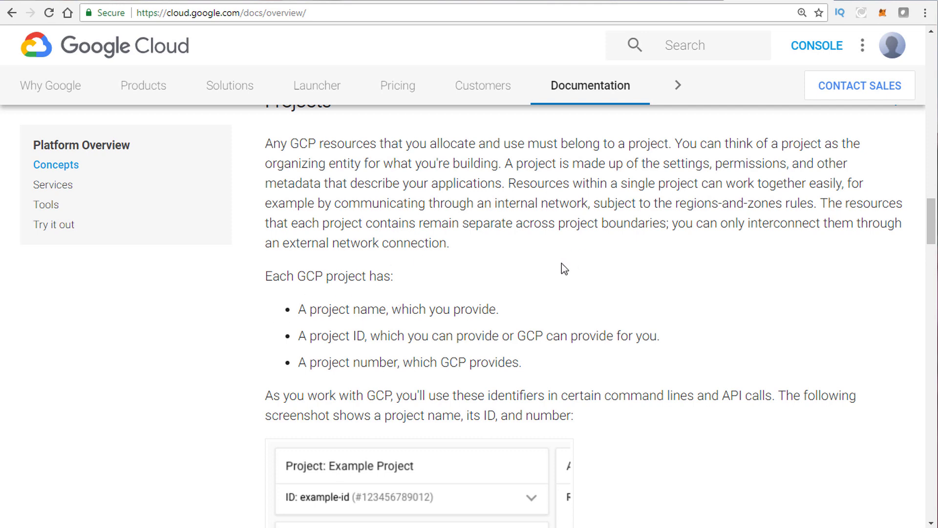
pyautogui.scroll(-11, 427, 256)
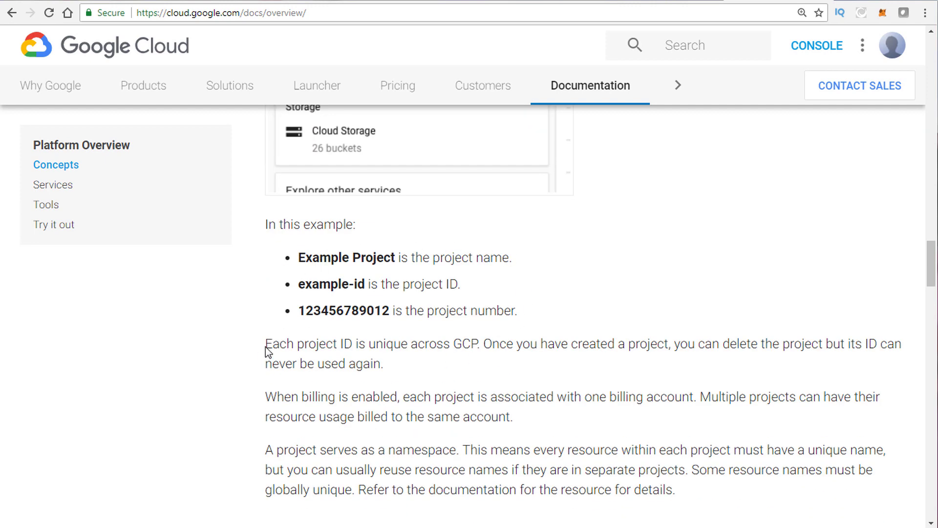
# Highlight the Projects section's statements that each project ID is unique across GCP and that each project is associated with one billing account.
pyautogui.moveTo(303, 343); pyautogui.dragTo(293, 117)
pyautogui.tripleClick(330, 343)
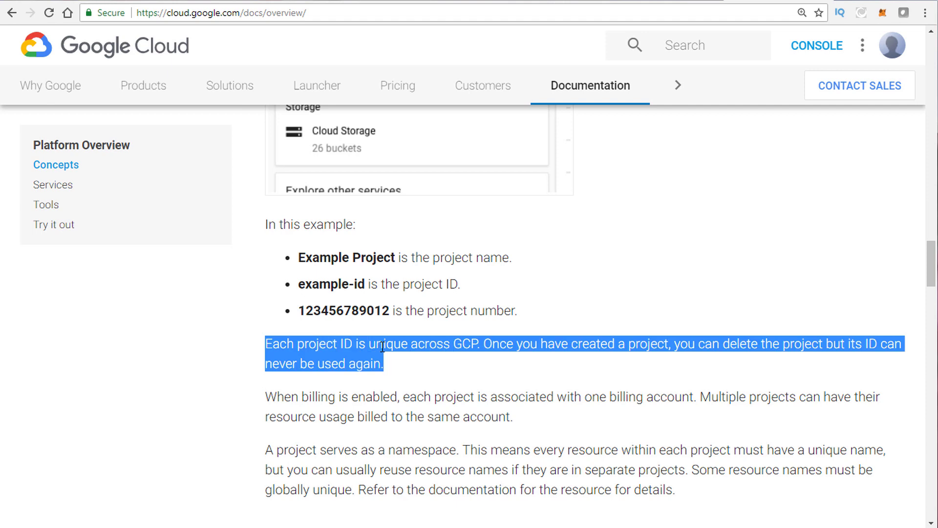
pyautogui.click(489, 343)
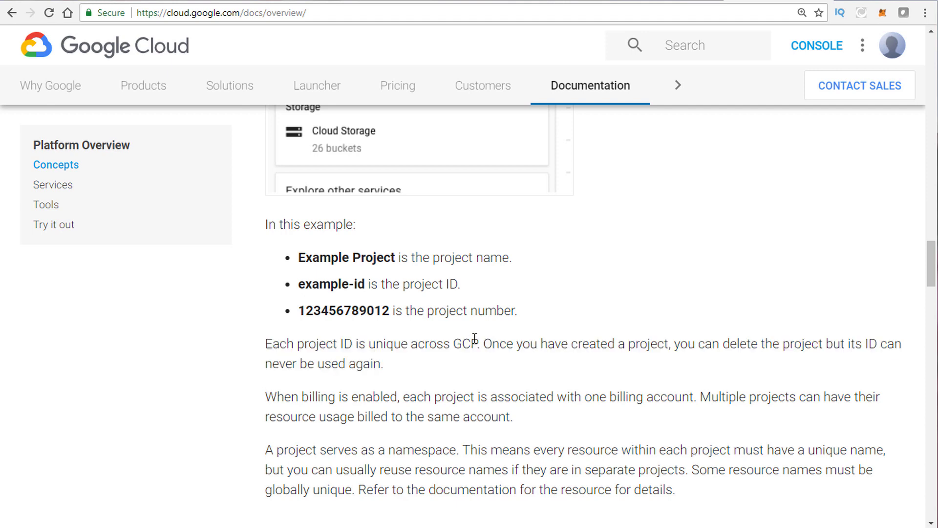
pyautogui.moveTo(295, 339); pyautogui.dragTo(478, 344)
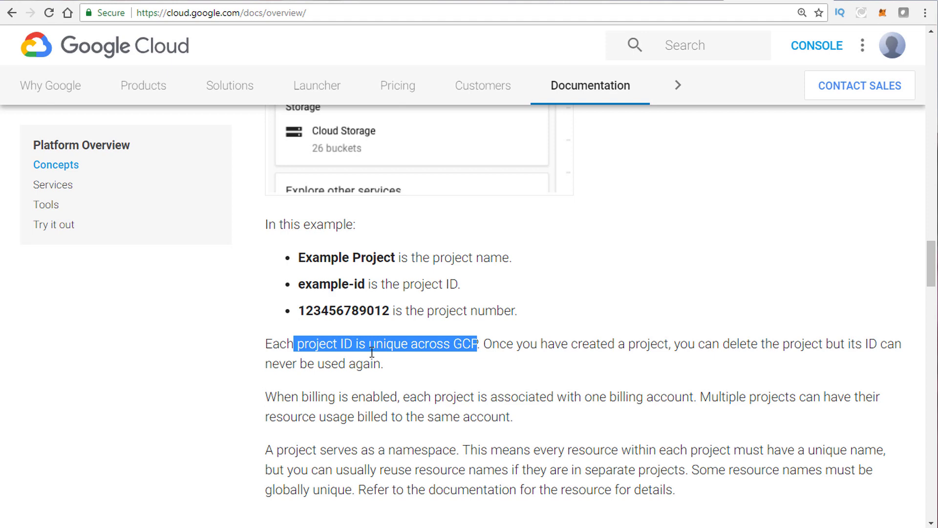
pyautogui.scroll(-1, 292, 356)
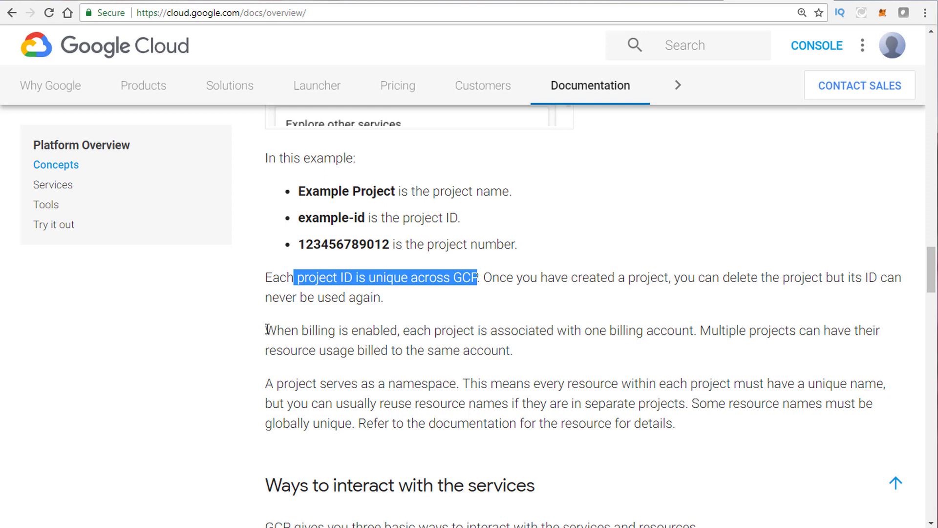
pyautogui.moveTo(266, 330); pyautogui.dragTo(616, 331)
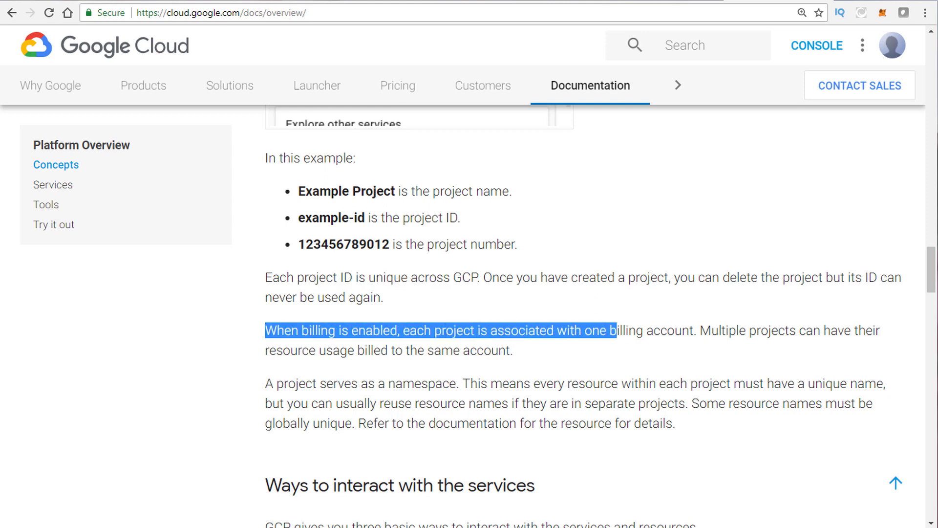
# Switch to the Cloud Engineer exam guide and review Section 1.2 on managing billing configuration.
pyautogui.click(61, 2)
pyautogui.scroll(-2, 351, 388)
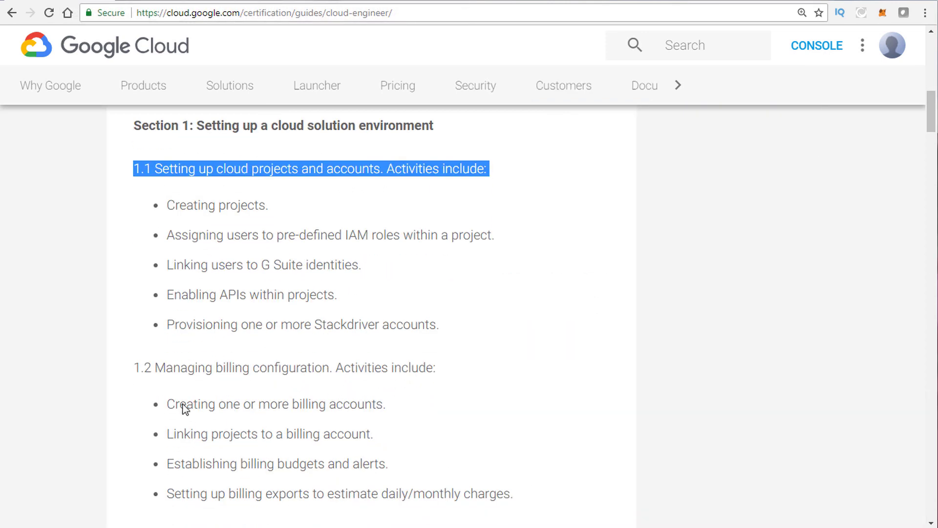
pyautogui.scroll(-4, 290, 386)
pyautogui.scroll(3, 289, 294)
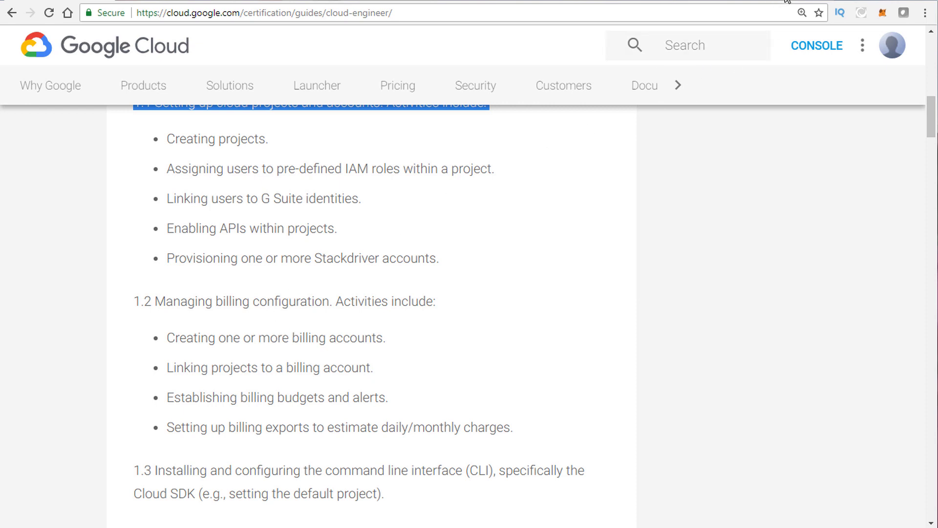
# Return to the documentation Overview page and highlight the whole paragraph on project billing accounts.
pyautogui.click(771, 1)
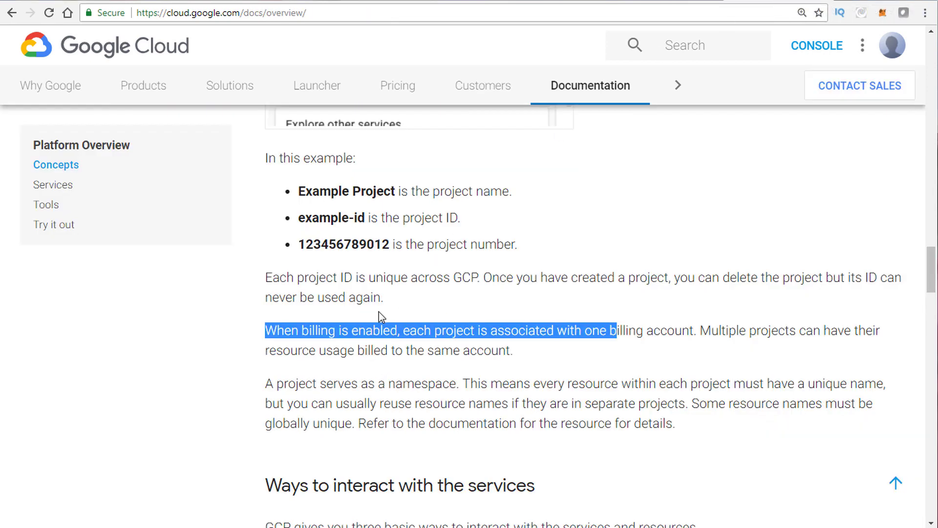
pyautogui.click(426, 377)
pyautogui.scroll(-1, 411, 329)
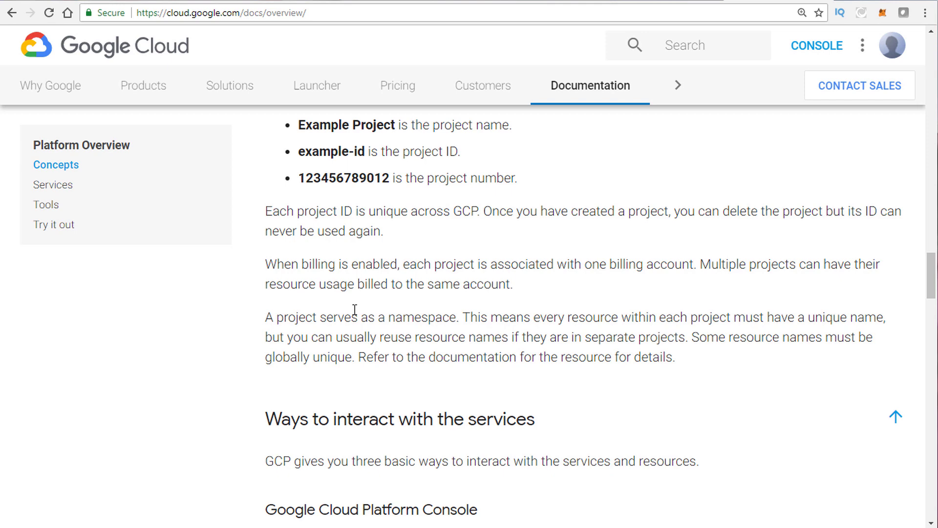
pyautogui.tripleClick(373, 288)
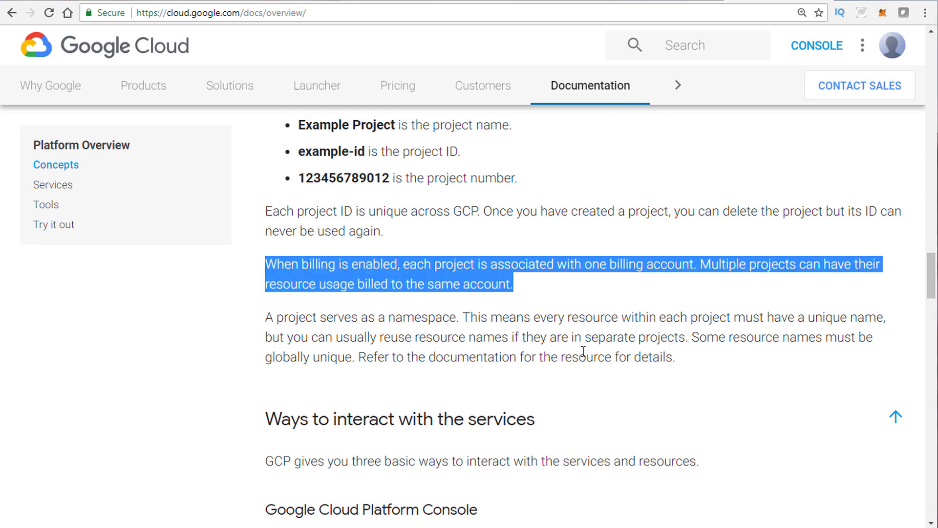
# Read the Ways to interact with the services section, covering the Cloud Platform Console, command-line interface and client libraries.
pyautogui.scroll(-5, 374, 344)
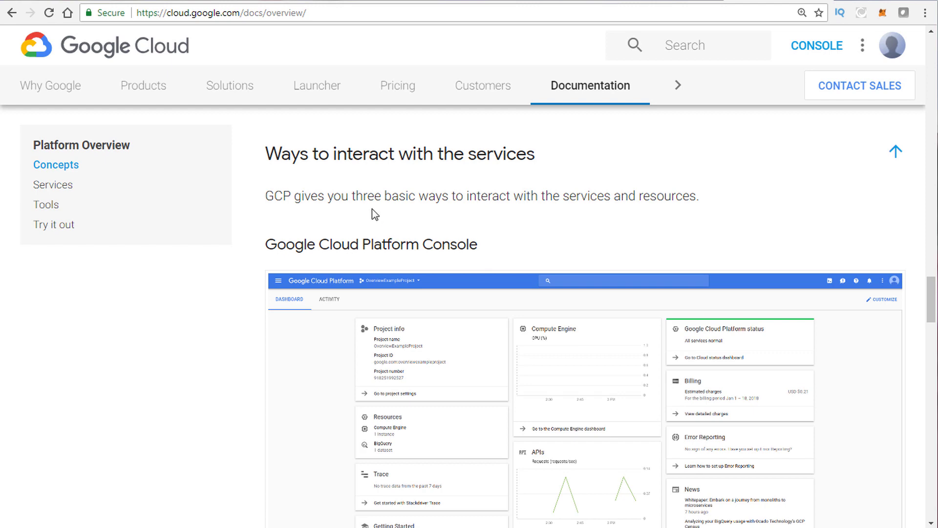
pyautogui.scroll(-4, 371, 210)
pyautogui.scroll(-4, 407, 270)
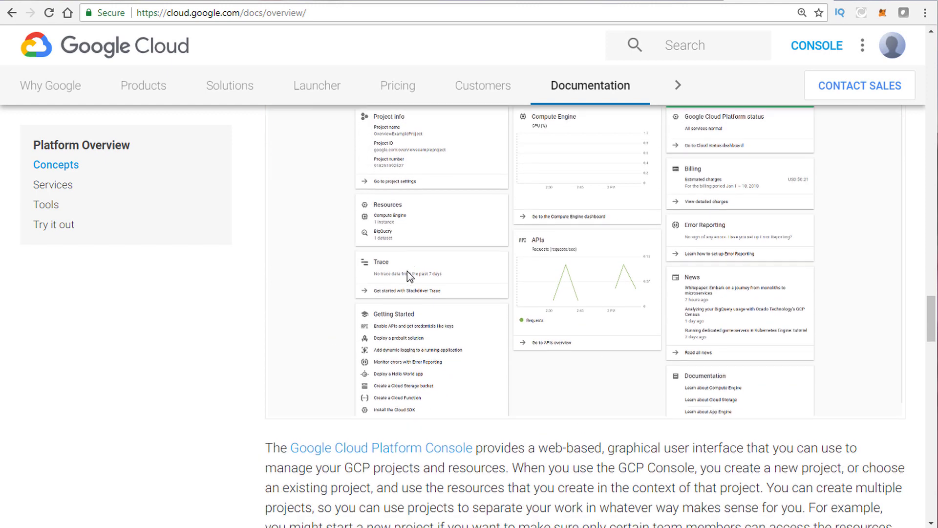
pyautogui.scroll(-3, 343, 277)
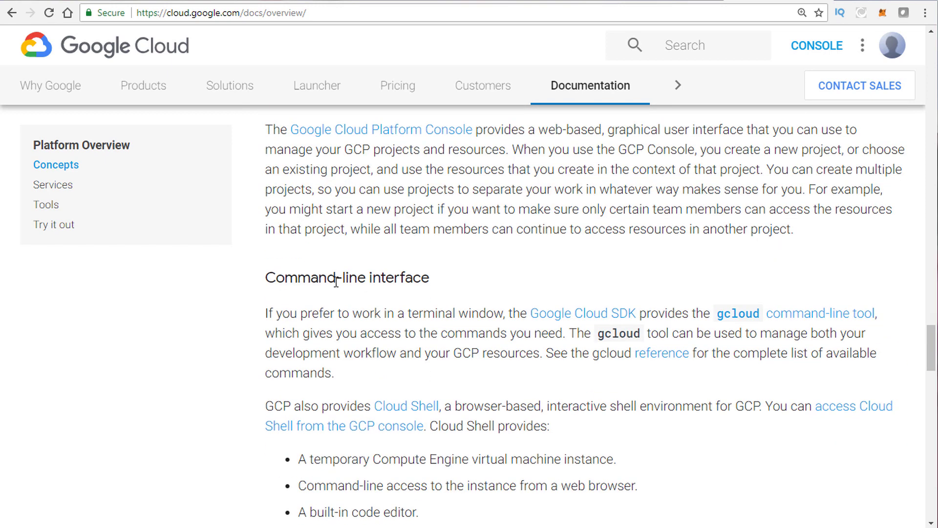
pyautogui.scroll(-3, 342, 310)
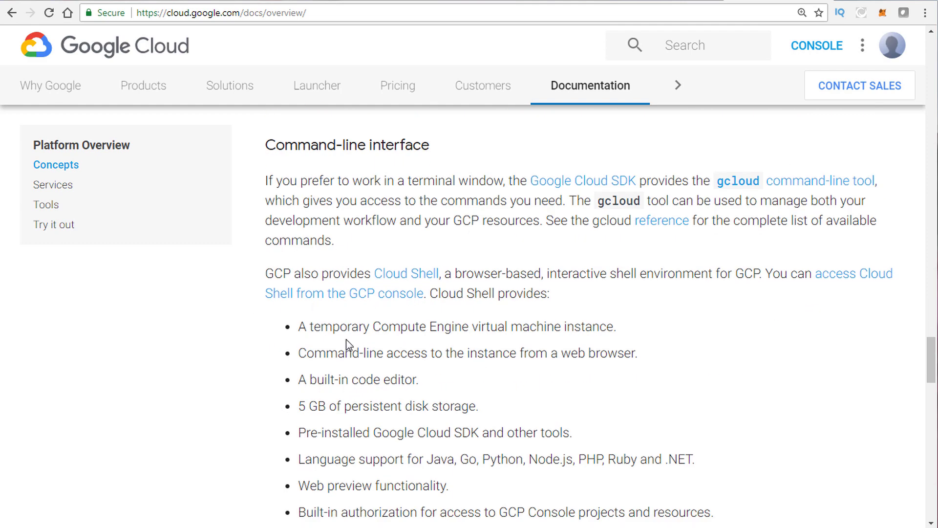
pyautogui.scroll(-3, 351, 391)
pyautogui.scroll(-14, 329, 357)
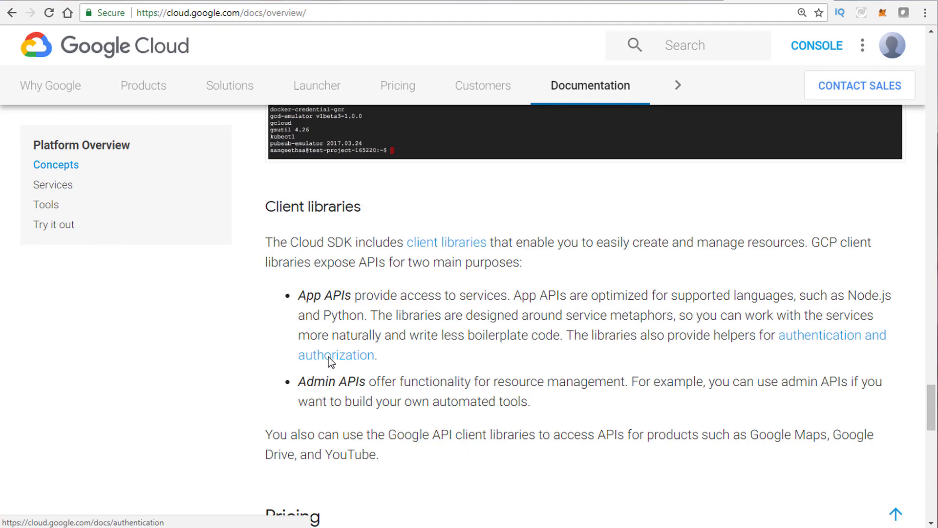
pyautogui.scroll(10, 115, 177)
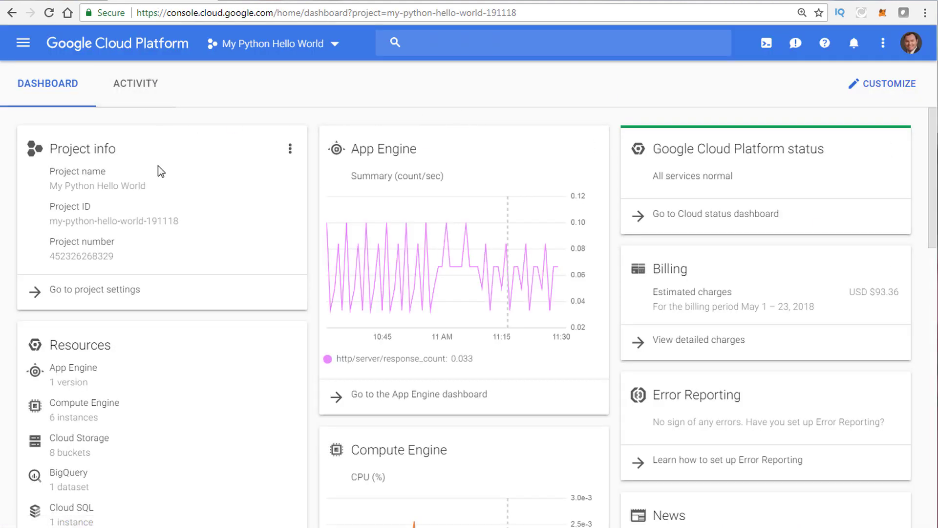
# From the My Python Hello World dashboard in the Cloud console, open the project settings and view the Migrate dialog without migrating the project.
pyautogui.click(98, 292)
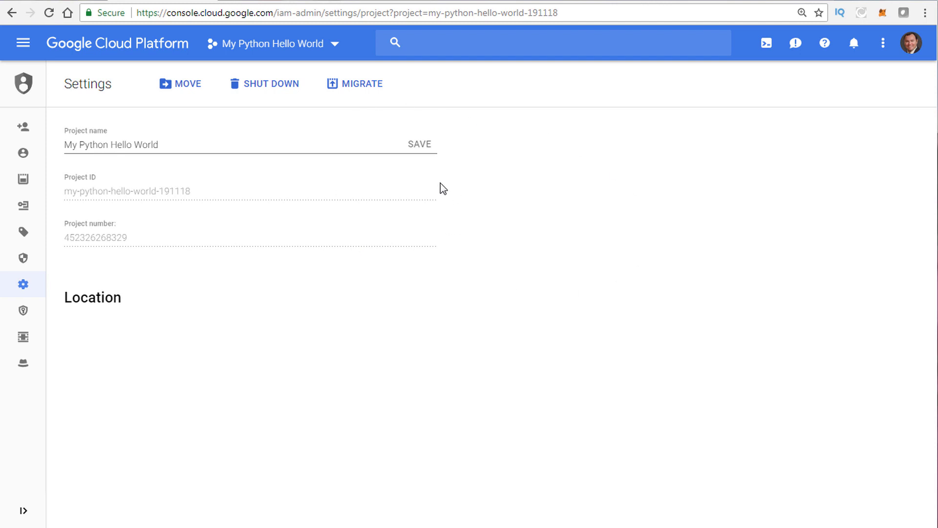
pyautogui.click(361, 84)
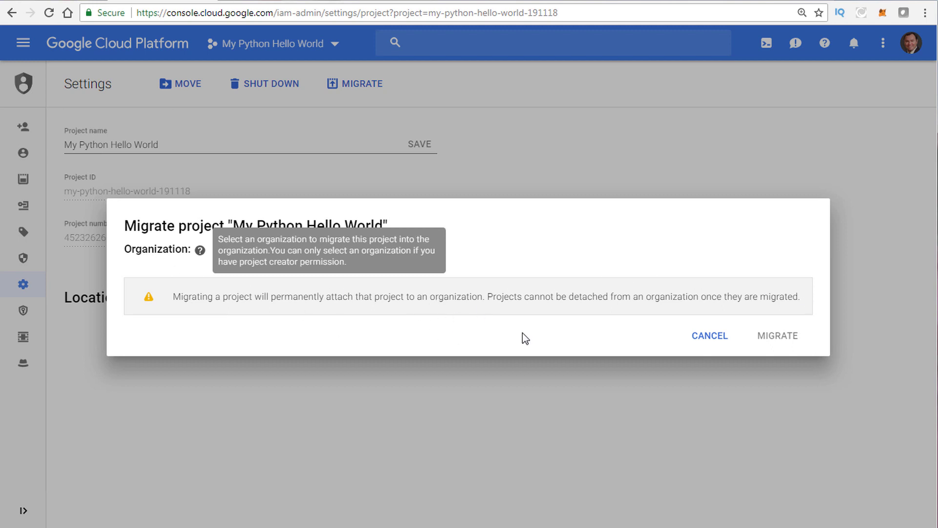
pyautogui.click(716, 346)
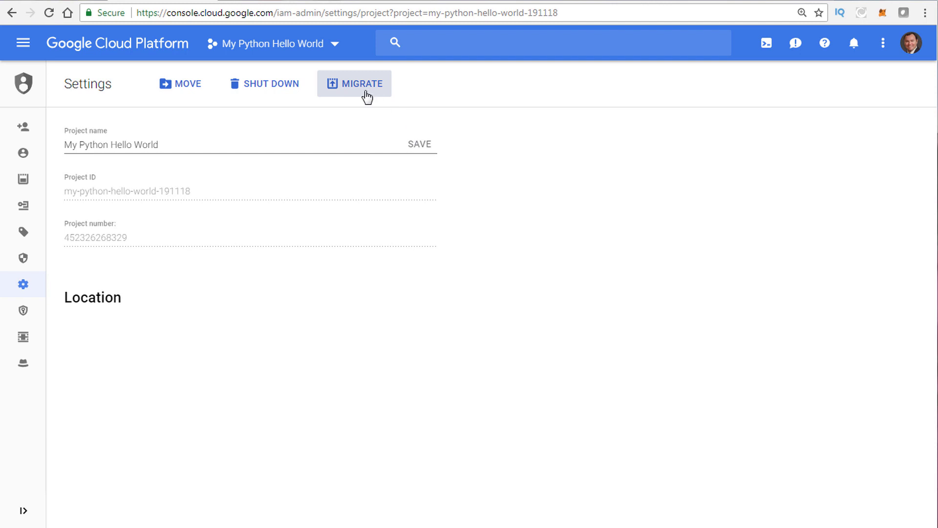
# Open the IAM permissions for My Python Hello World and check the list of recent projects without switching project.
pyautogui.moveTo(23, 138)
pyautogui.moveTo(25, 84)
pyautogui.moveTo(20, 258)
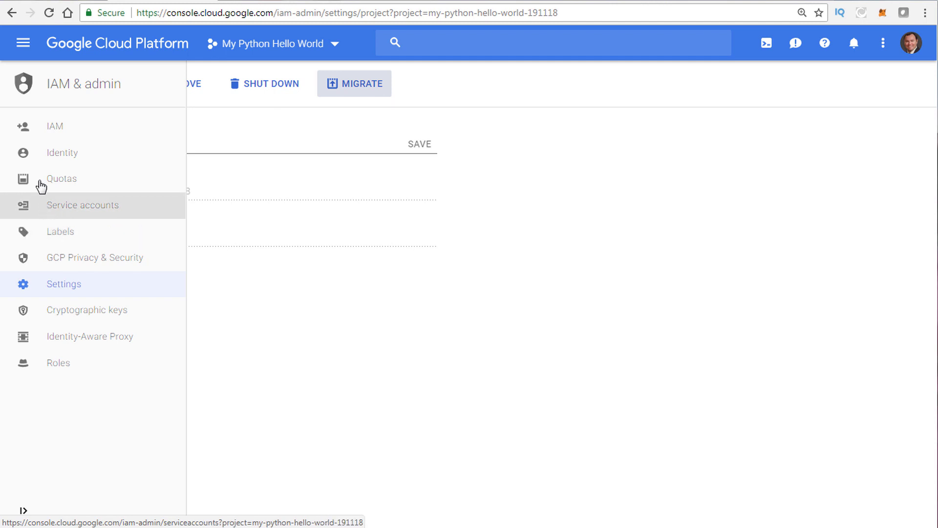
pyautogui.click(57, 128)
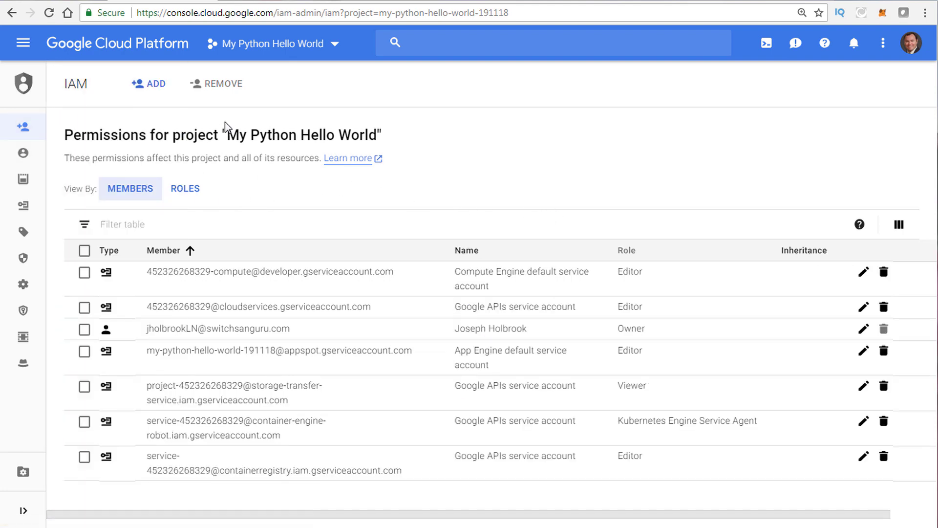
pyautogui.click(333, 56)
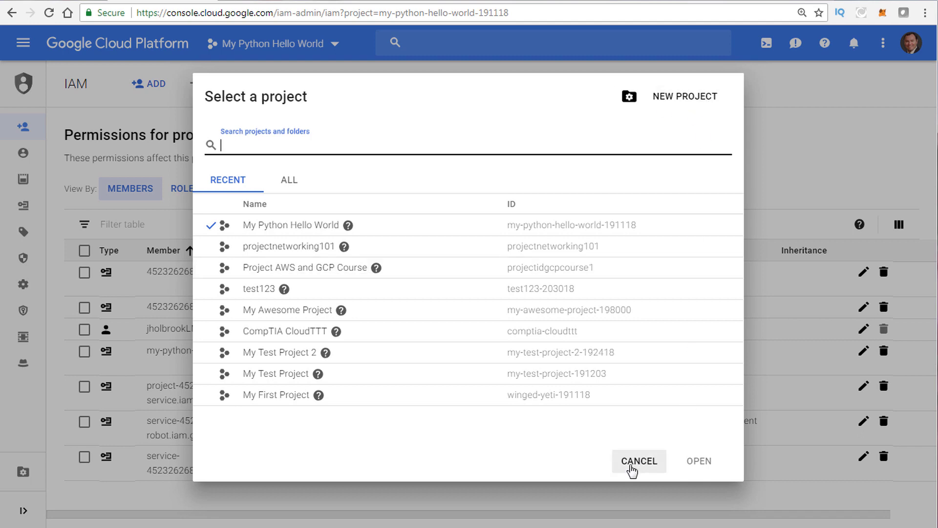
pyautogui.click(635, 463)
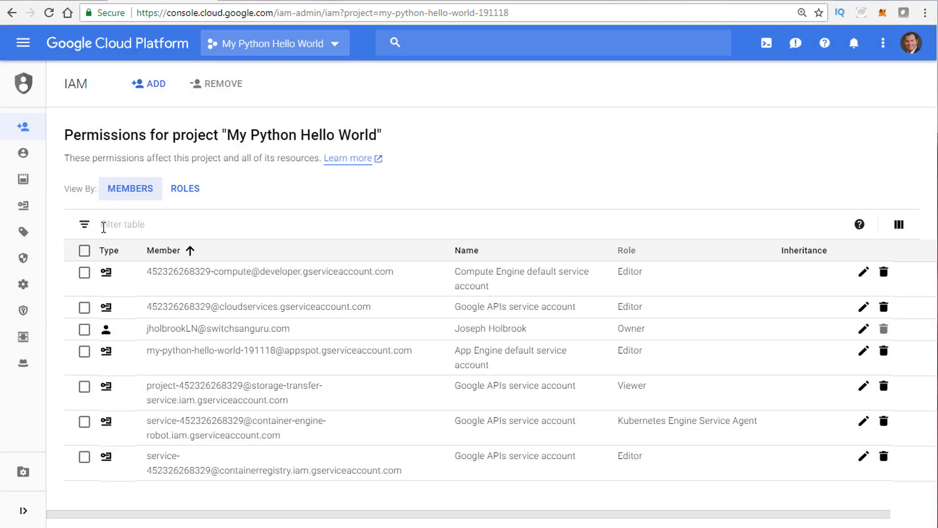
# Compare the project's IAM permissions grouped by members and by roles, finishing on the members view.
pyautogui.click(120, 195)
pyautogui.click(183, 192)
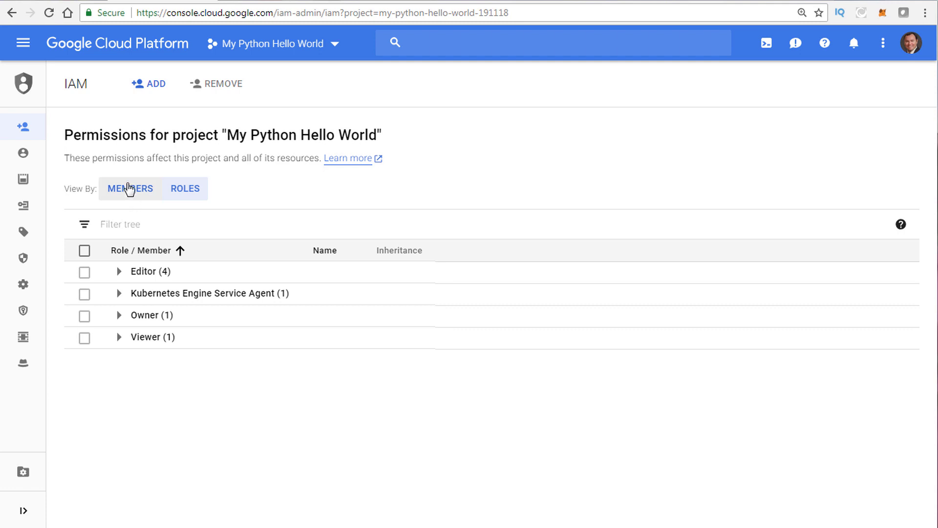
pyautogui.click(129, 191)
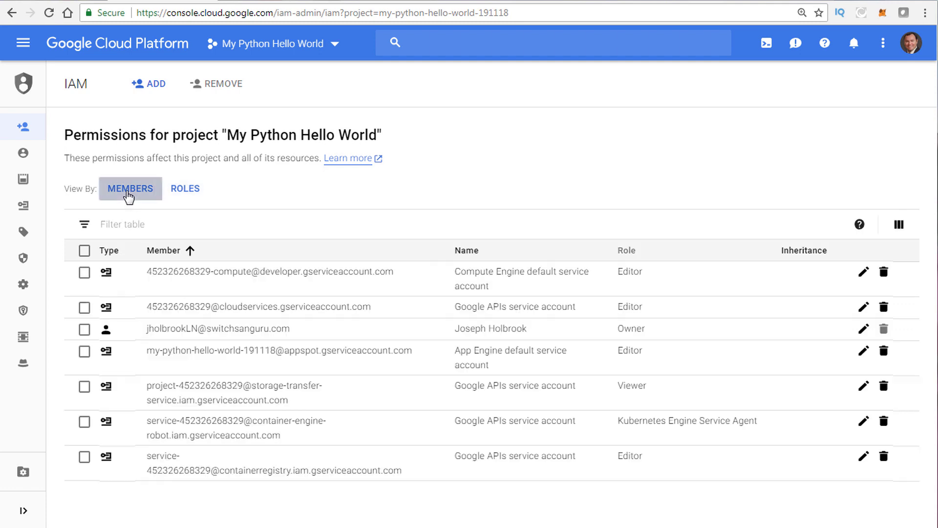
pyautogui.click(185, 191)
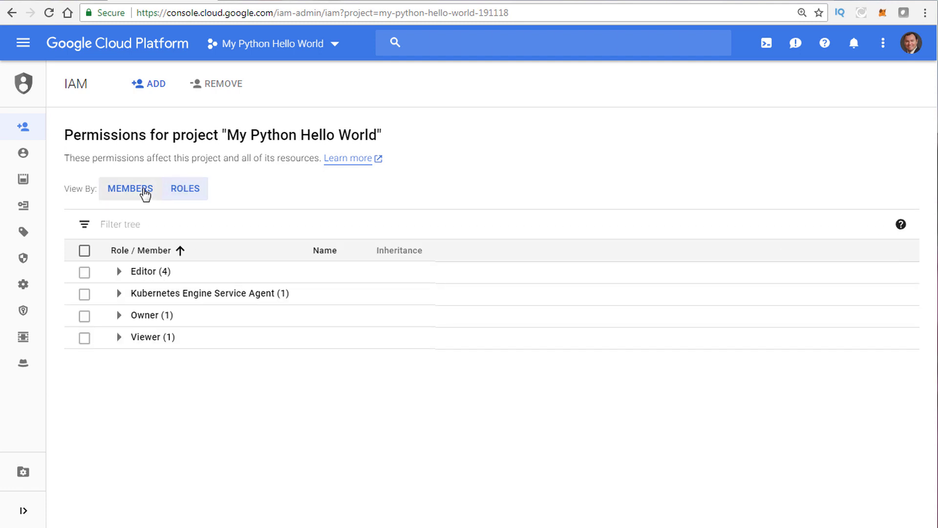
pyautogui.click(145, 194)
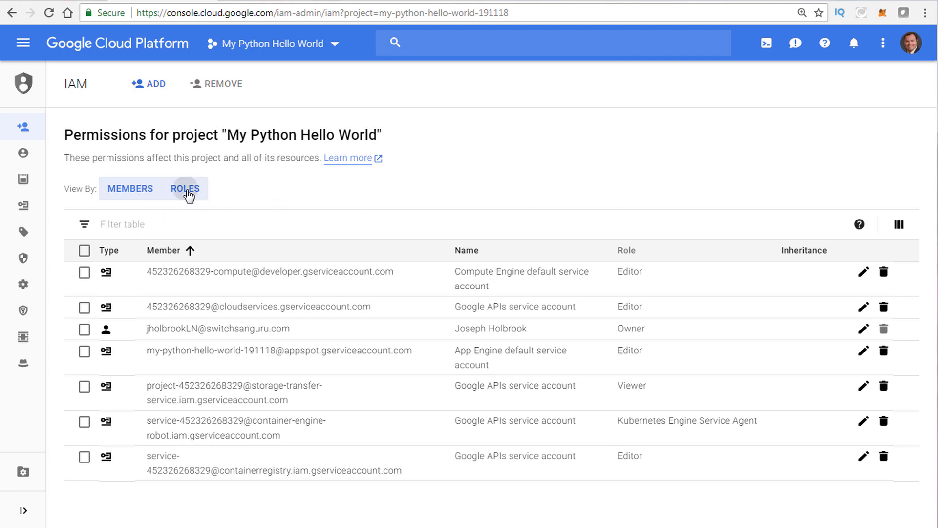
pyautogui.click(184, 193)
pyautogui.click(141, 195)
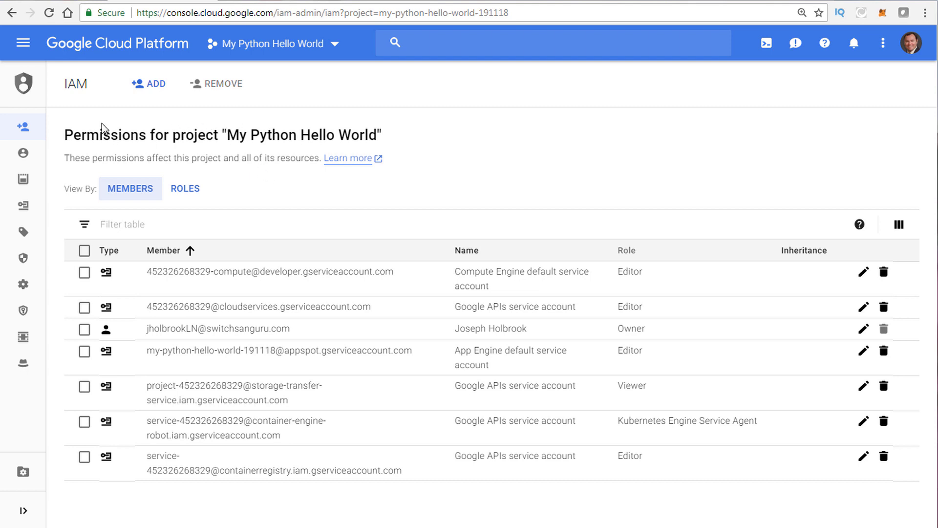
# Open the Roles list for the My Python Hello World project and look over its first roles.
pyautogui.moveTo(23, 211)
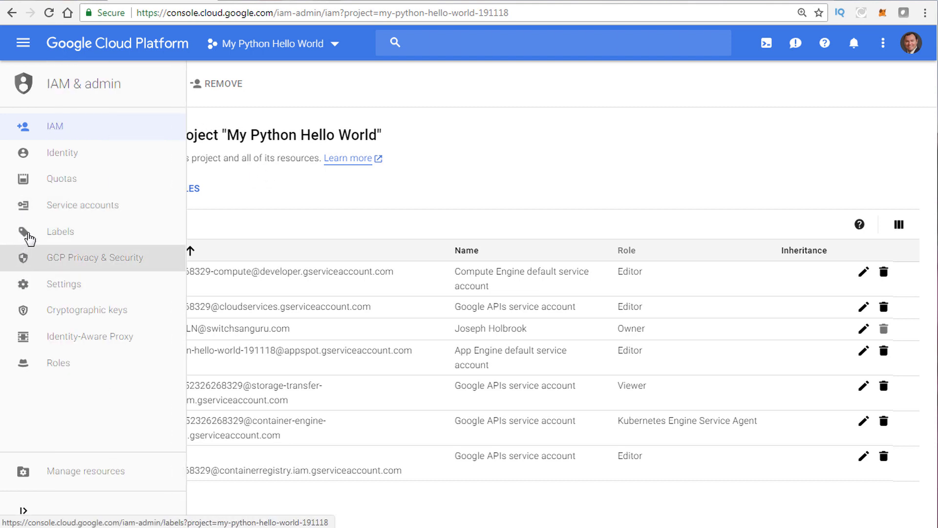
pyautogui.click(38, 374)
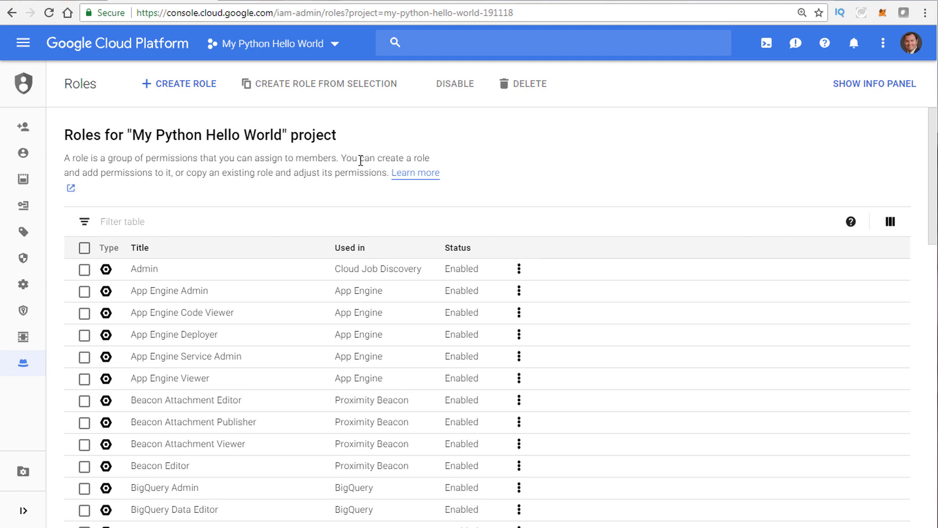
pyautogui.scroll(-1, 214, 194)
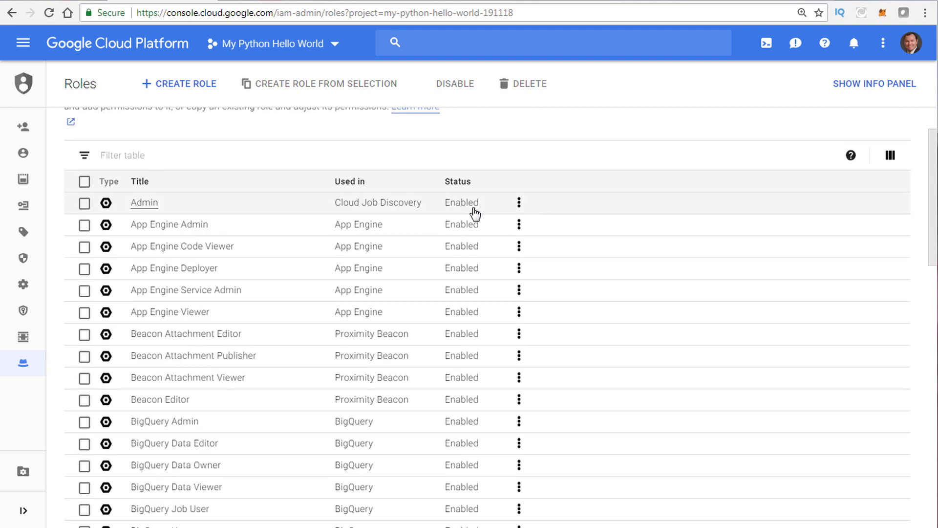
pyautogui.scroll(1, 107, 205)
pyautogui.moveTo(13, 172)
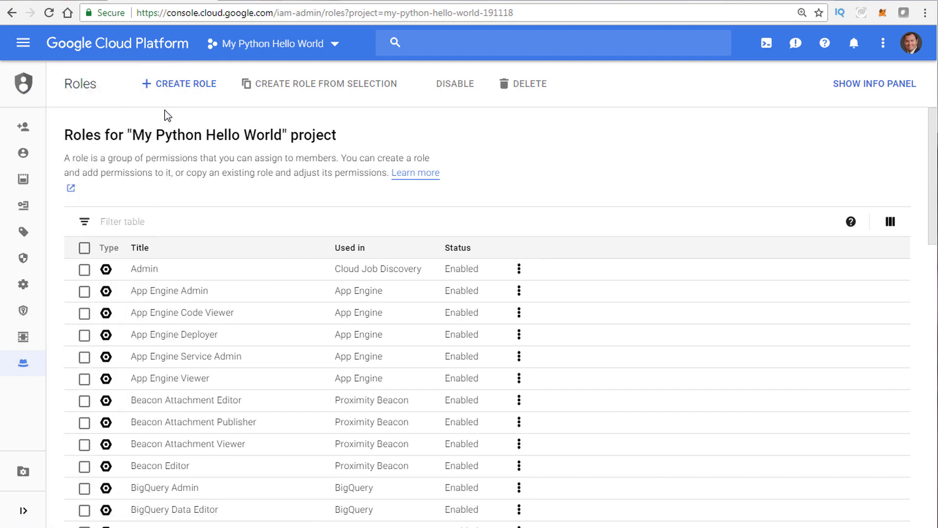
# Open the form for creating a custom role, look over its fields and permissions section, and return to the Roles list without creating it.
pyautogui.moveTo(44, 93)
pyautogui.click(172, 90)
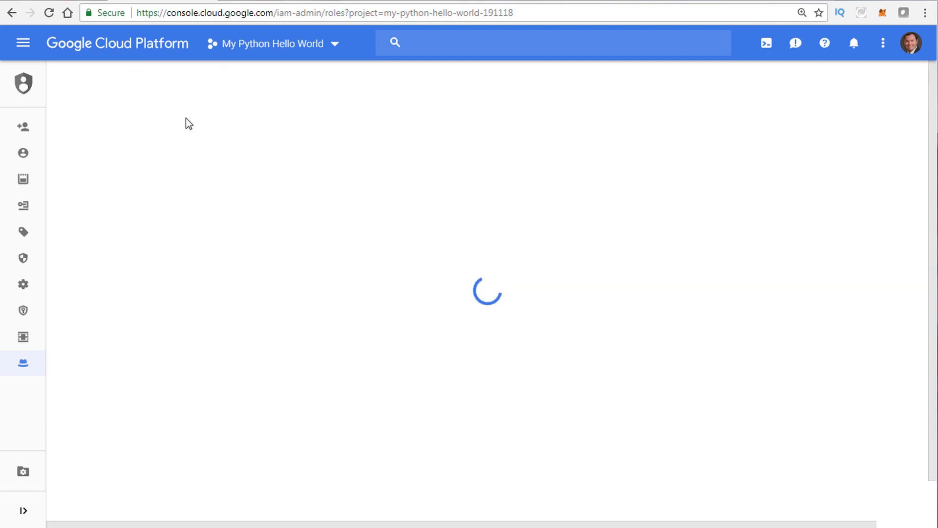
pyautogui.moveTo(23, 367)
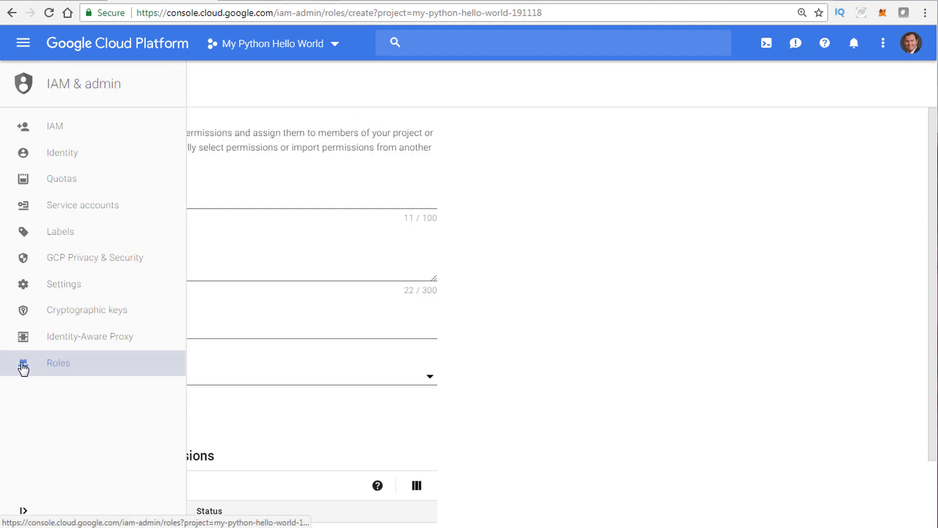
pyautogui.scroll(-2, 598, 256)
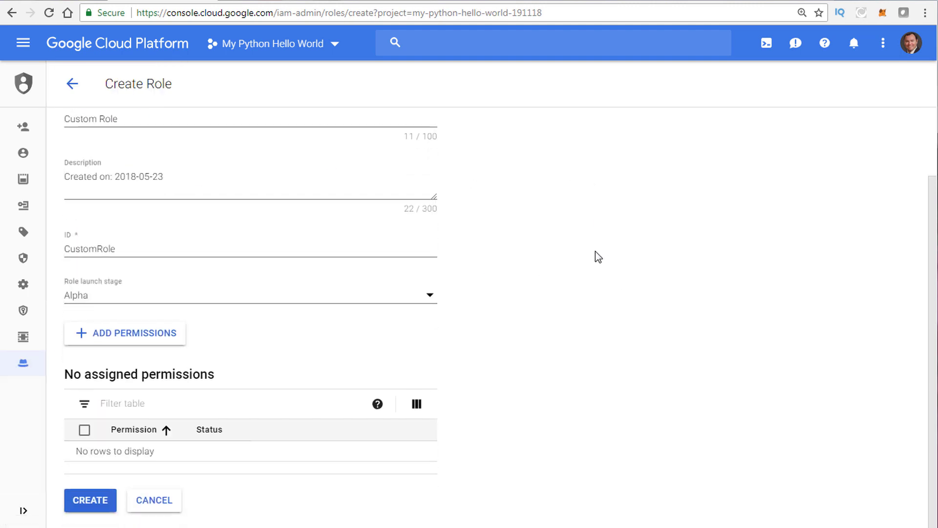
pyautogui.scroll(2, 528, 237)
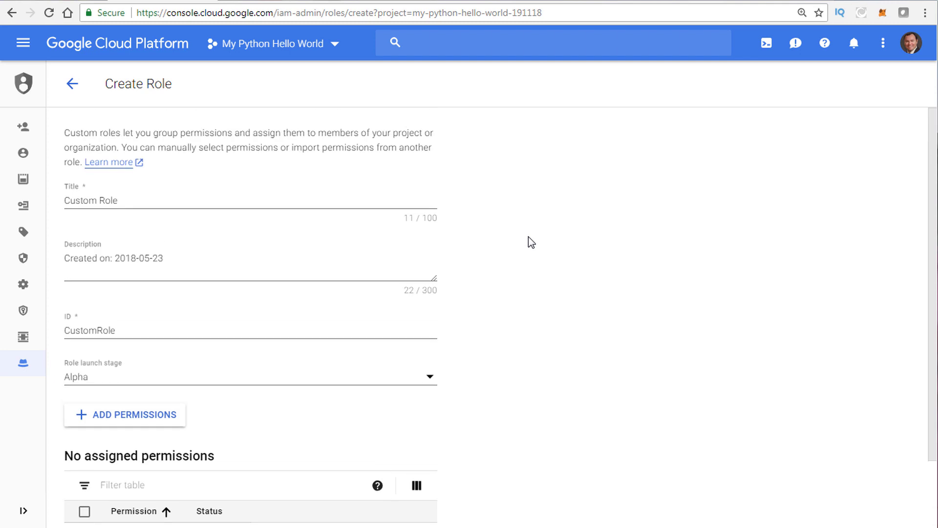
pyautogui.moveTo(29, 91)
pyautogui.click(73, 83)
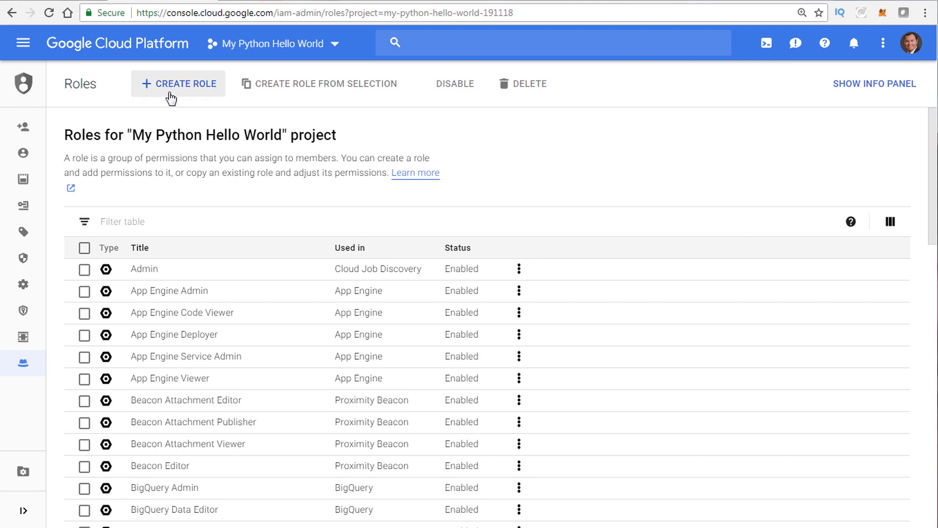
# Switch to the Cloud Storage Projects documentation and read what a project is, when to specify one, and the project members and permissions.
pyautogui.click(684, 2)
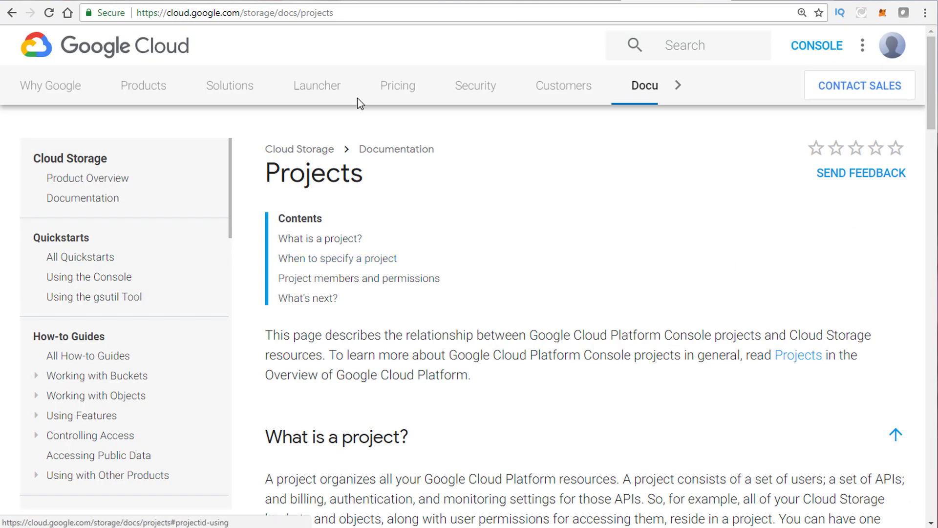
pyautogui.click(243, 12)
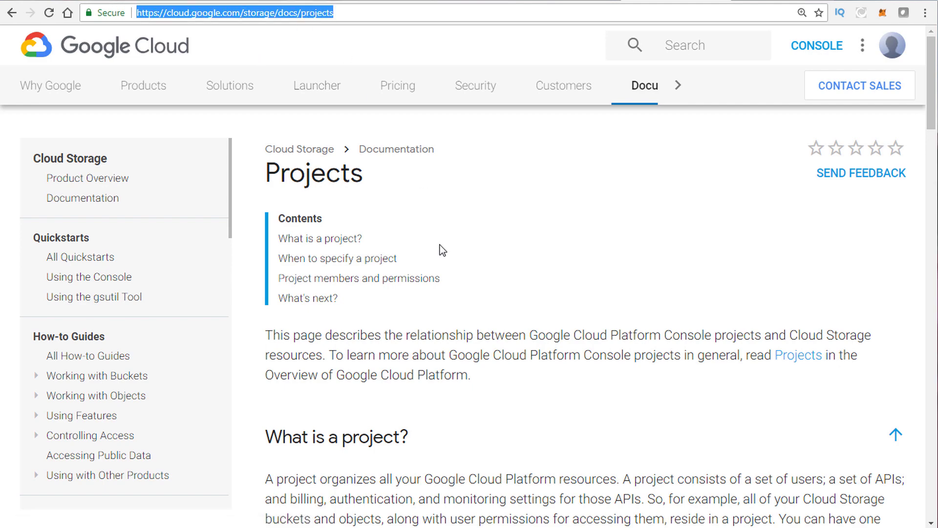
pyautogui.click(426, 252)
pyautogui.scroll(-10, 425, 254)
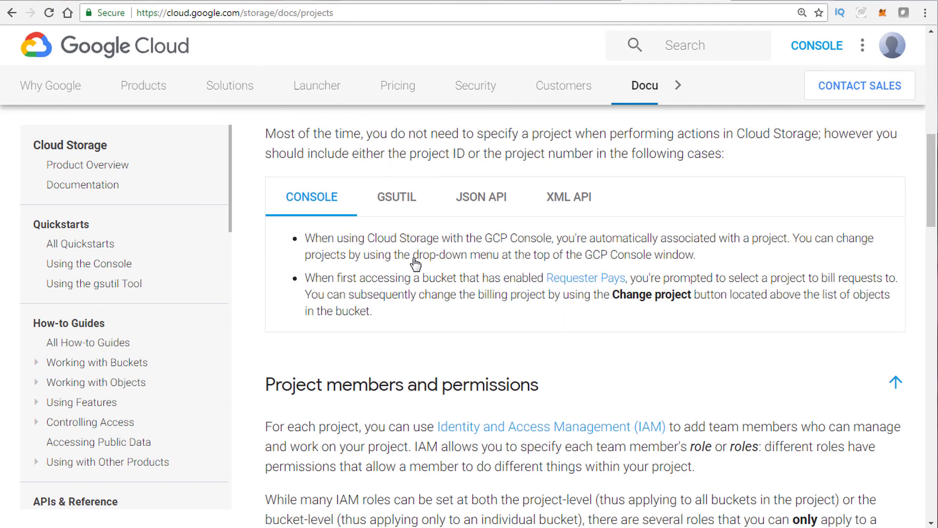
pyautogui.scroll(5, 359, 308)
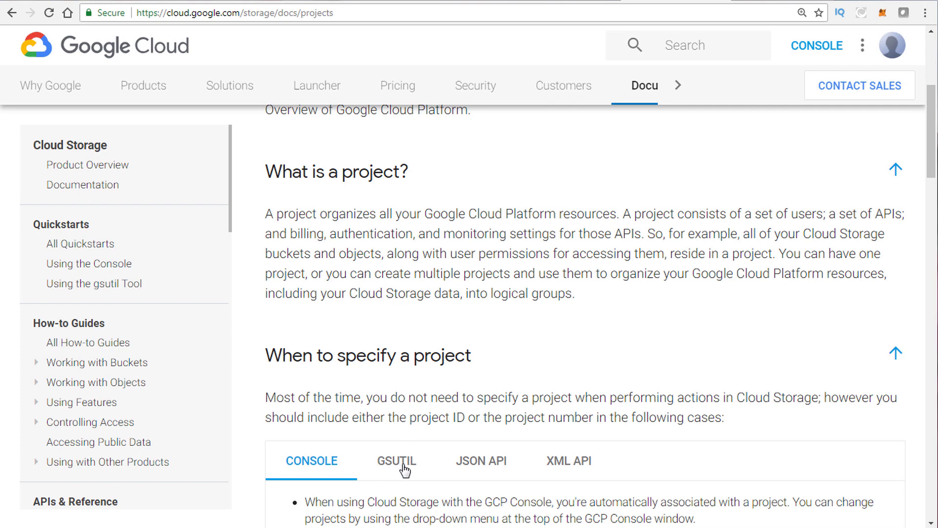
pyautogui.scroll(-3, 502, 337)
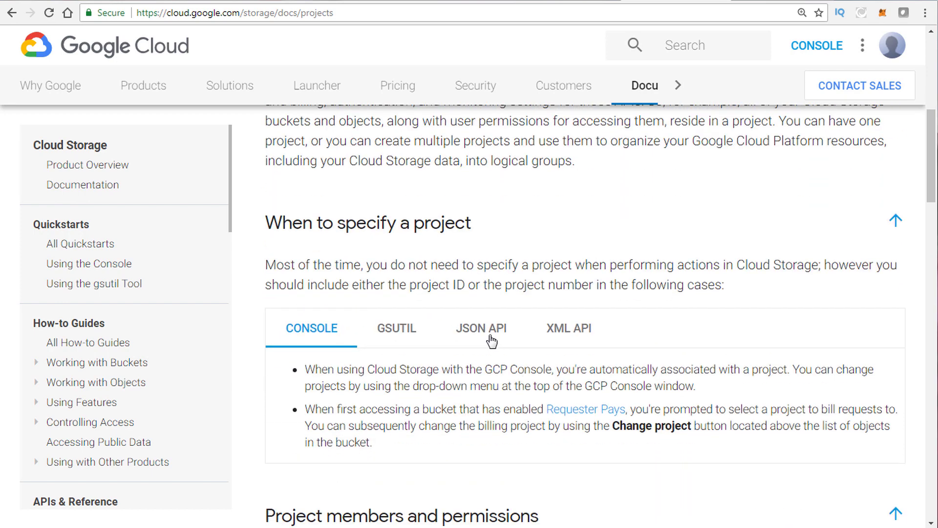
pyautogui.scroll(-8, 502, 314)
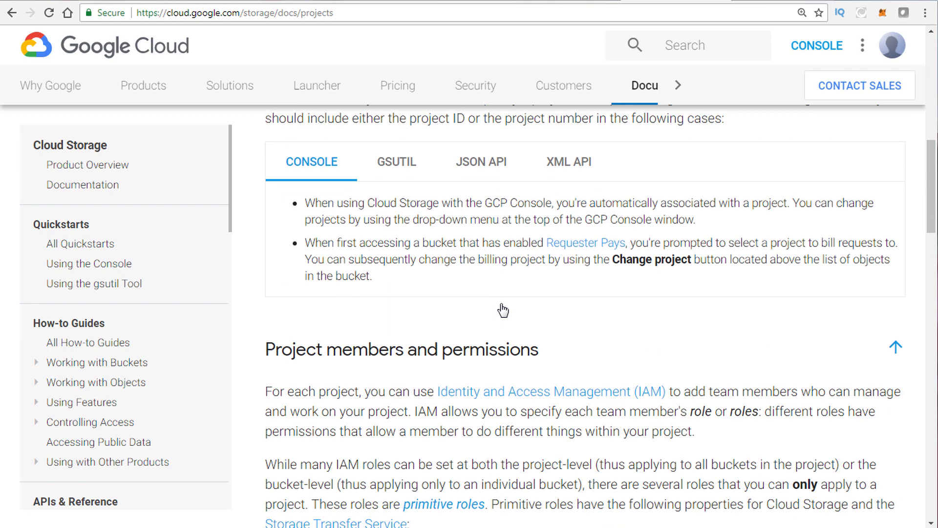
pyautogui.scroll(-10, 357, 296)
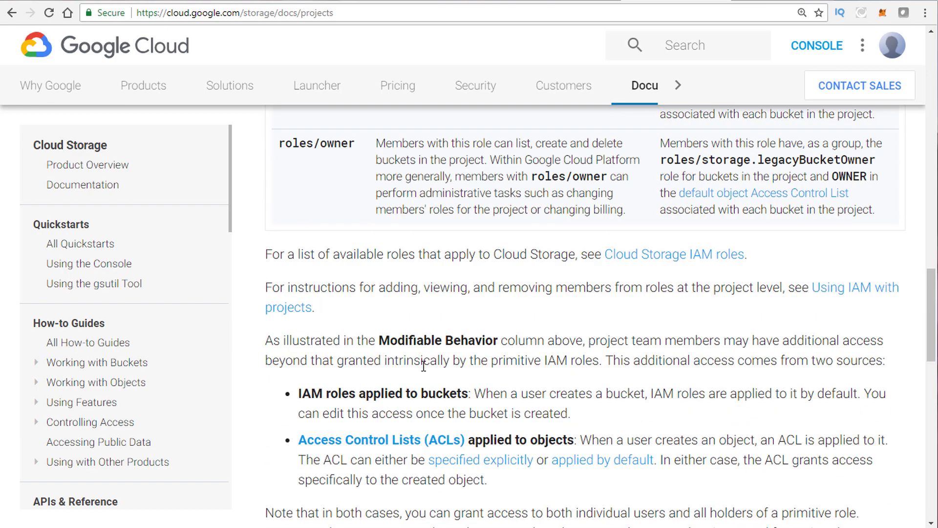
pyautogui.scroll(10, 378, 360)
pyautogui.scroll(11, 378, 360)
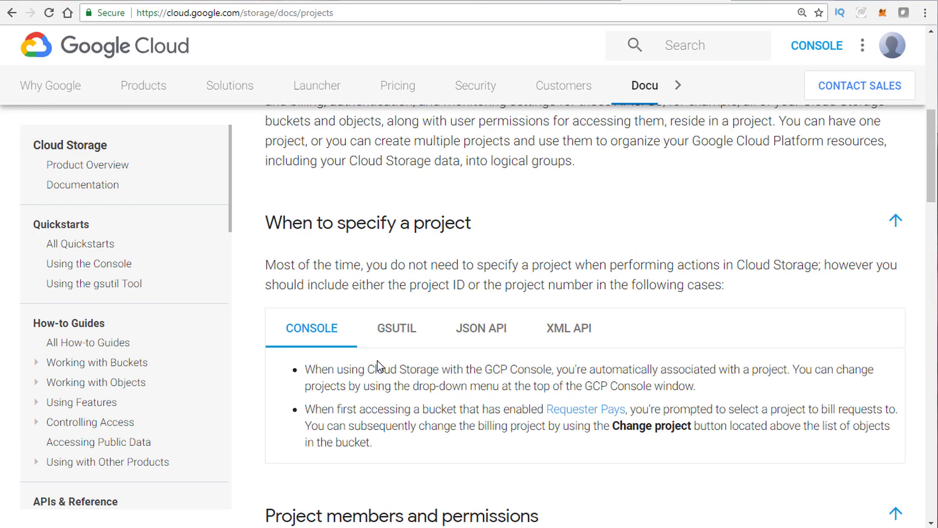
pyautogui.scroll(1, 379, 361)
pyautogui.scroll(-3, 379, 361)
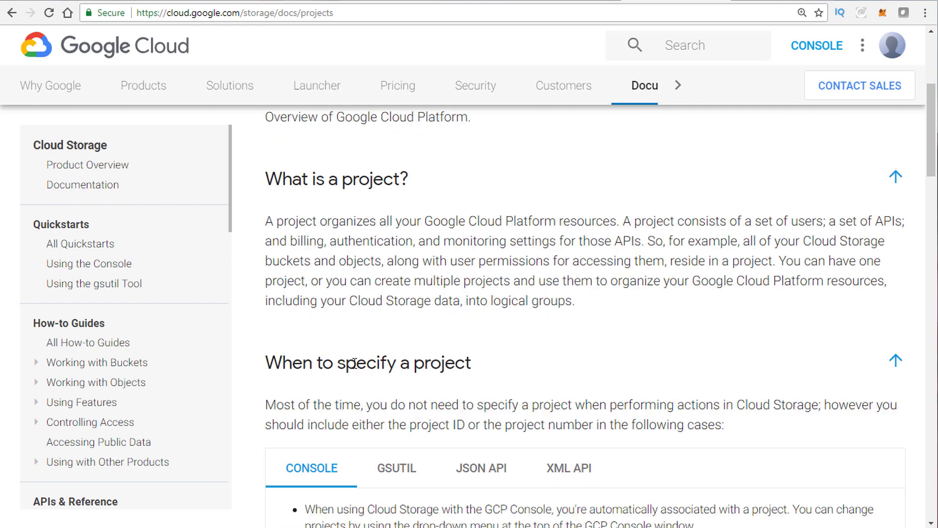
# Show the gsutil guidance for when to specify a project and read which commands and flags it covers.
pyautogui.click(413, 397)
pyautogui.scroll(-7, 730, 265)
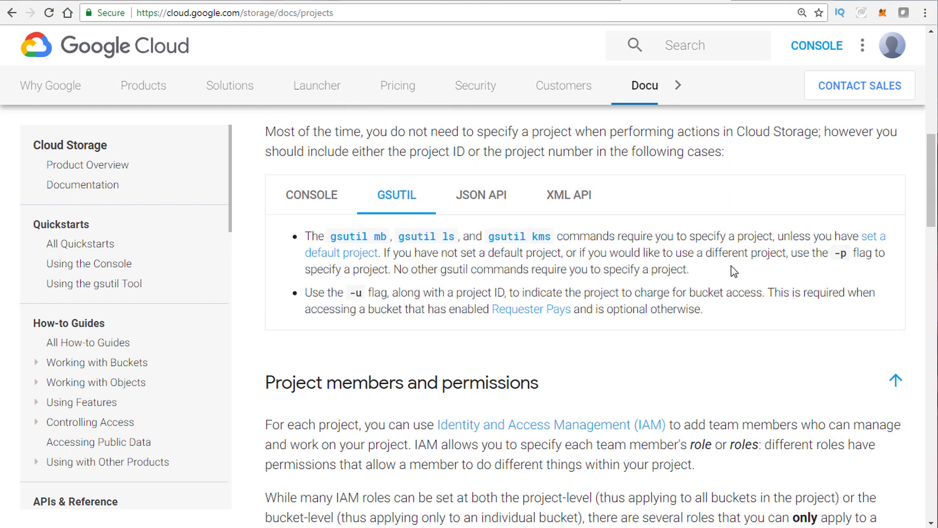
pyautogui.scroll(4, 646, 265)
pyautogui.scroll(1, 646, 265)
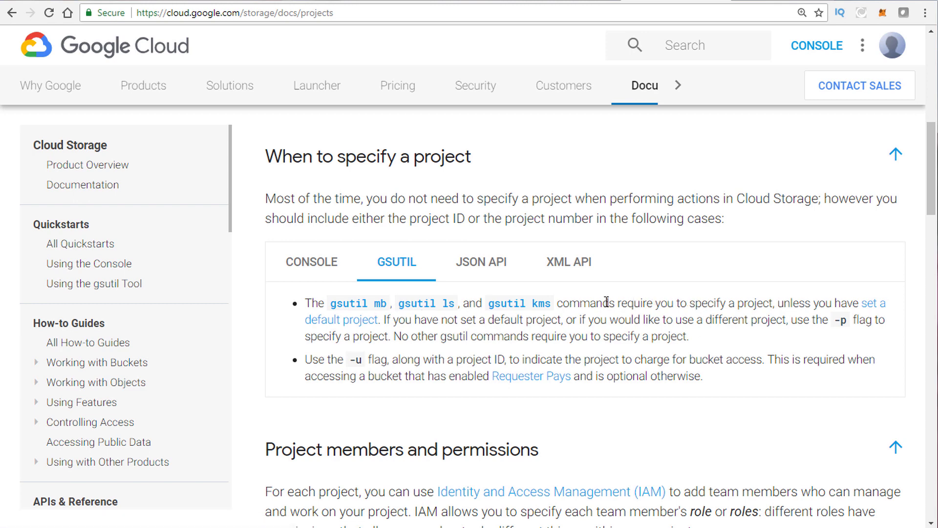
# Open the instructions for setting a default project, read the gcloud init login steps and highlight the command gcloud init --console-only.
pyautogui.click(345, 322)
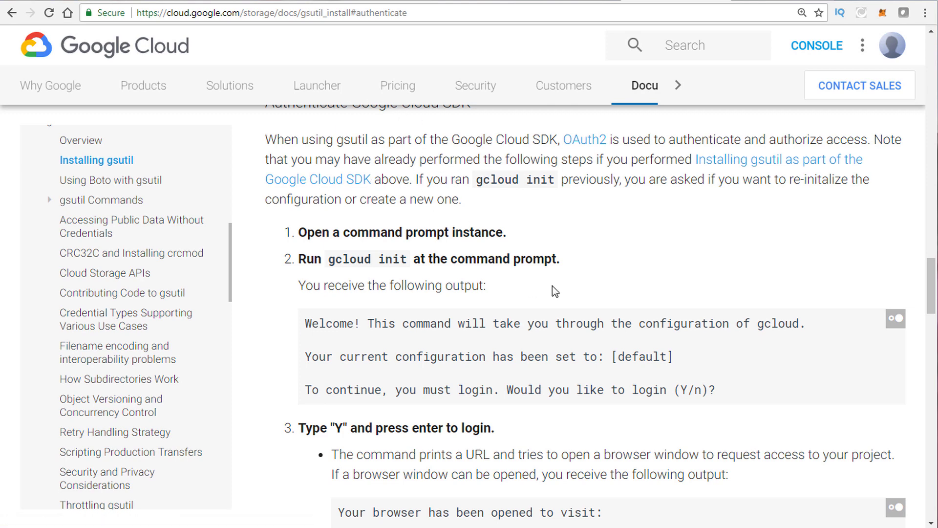
pyautogui.scroll(-4, 554, 291)
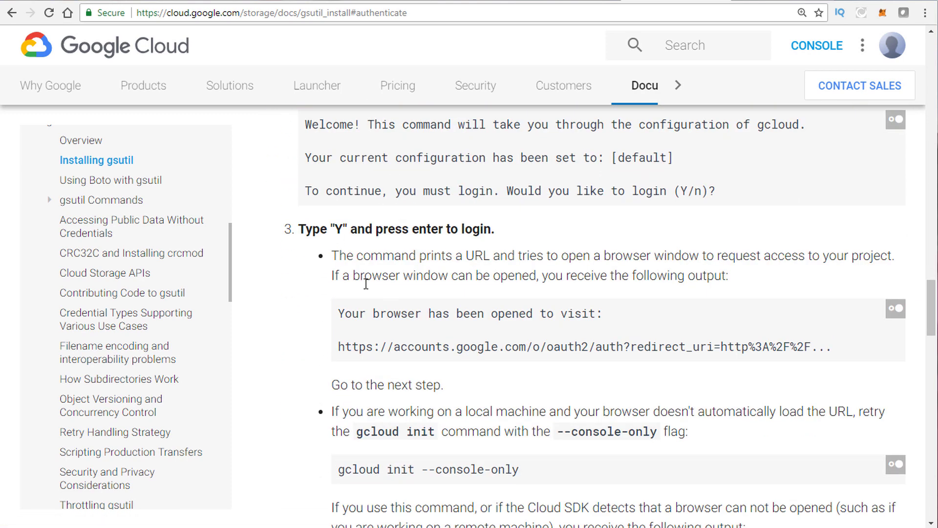
pyautogui.scroll(-1, 366, 284)
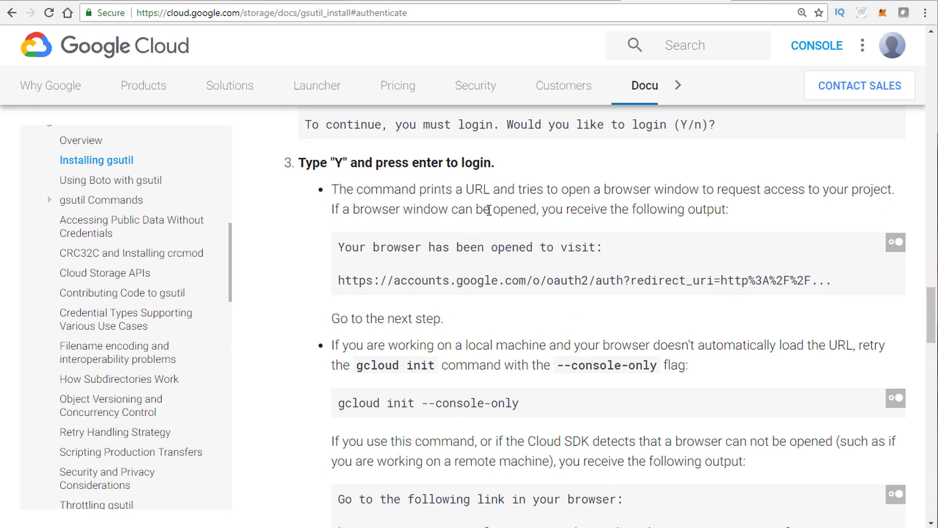
pyautogui.scroll(-2, 412, 251)
pyautogui.tripleClick(409, 271)
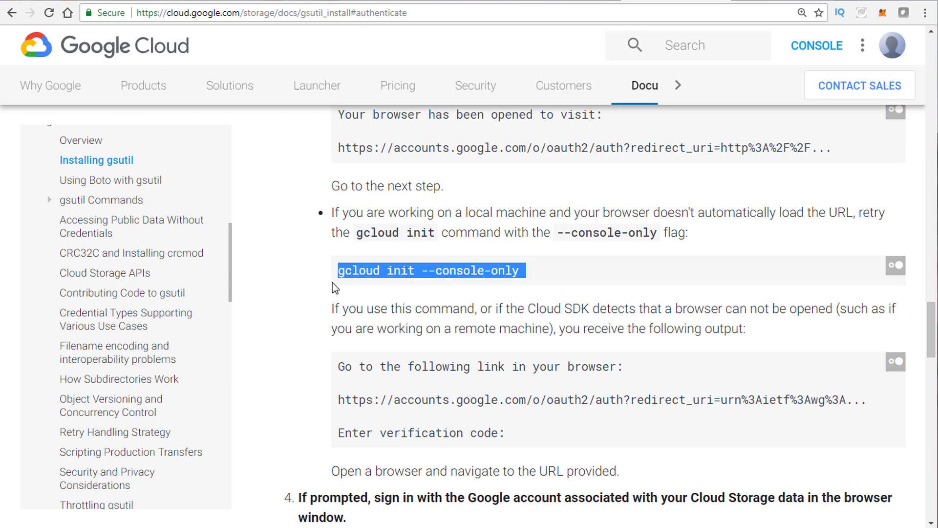
pyautogui.scroll(2, 333, 283)
pyautogui.scroll(1, 332, 283)
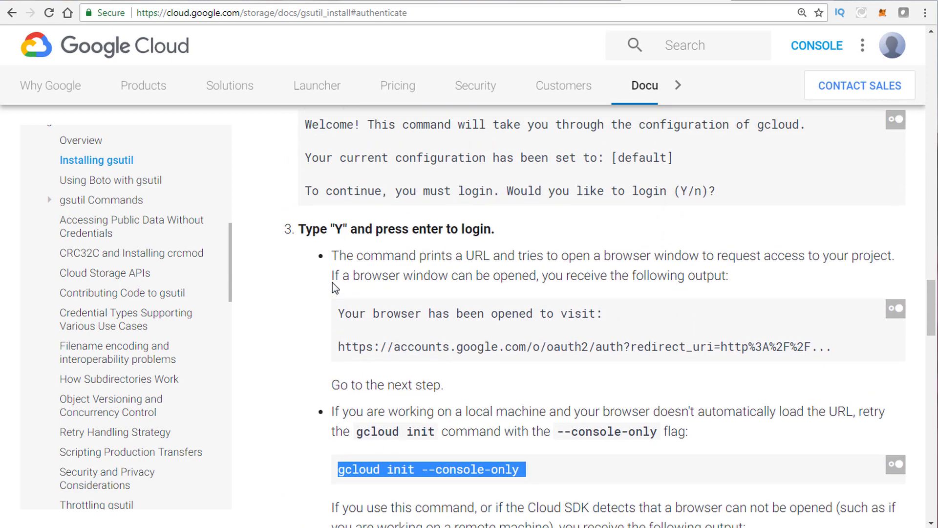
pyautogui.scroll(3, 332, 282)
pyautogui.scroll(-3, 511, 282)
pyautogui.scroll(-3, 511, 283)
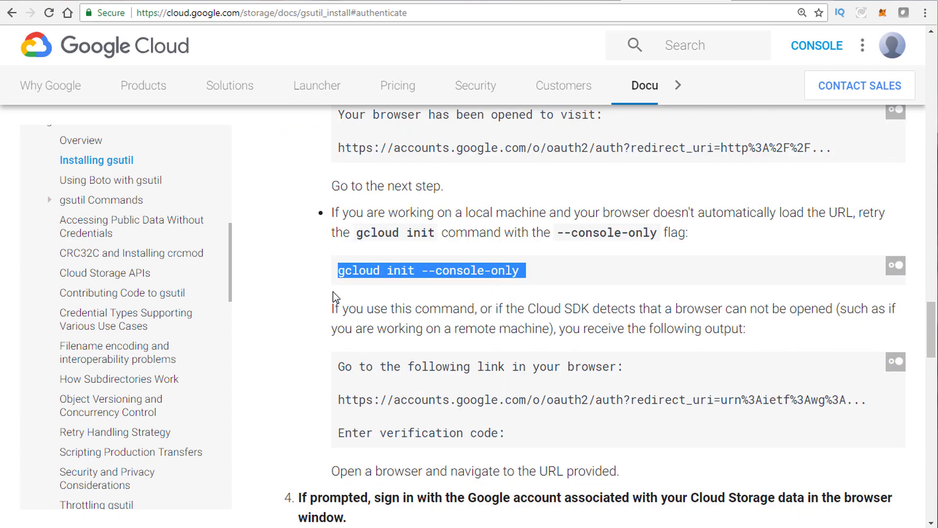
# Read the remaining gsutil authentication instructions, from granting access and choosing the default project to authenticating with HMAC.
pyautogui.scroll(-2, 333, 291)
pyautogui.scroll(-4, 333, 291)
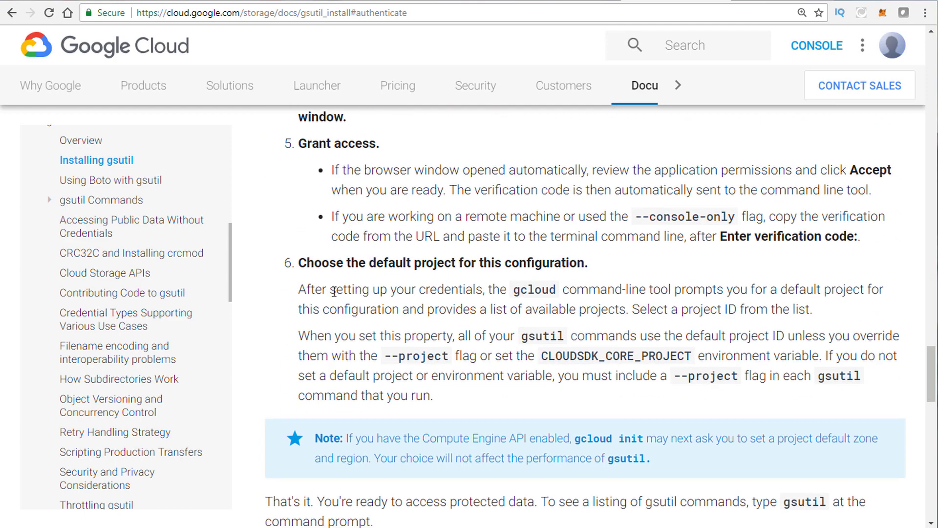
pyautogui.scroll(-6, 334, 292)
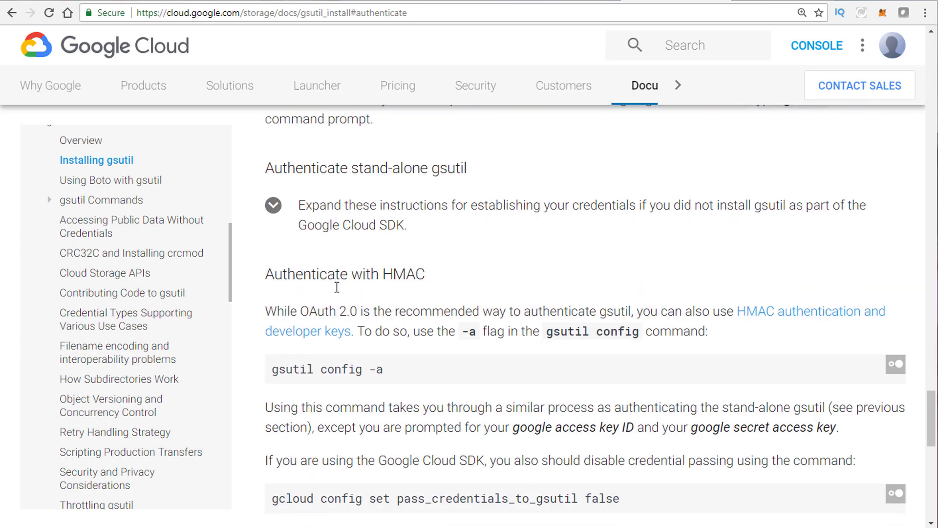
pyautogui.scroll(-5, 337, 288)
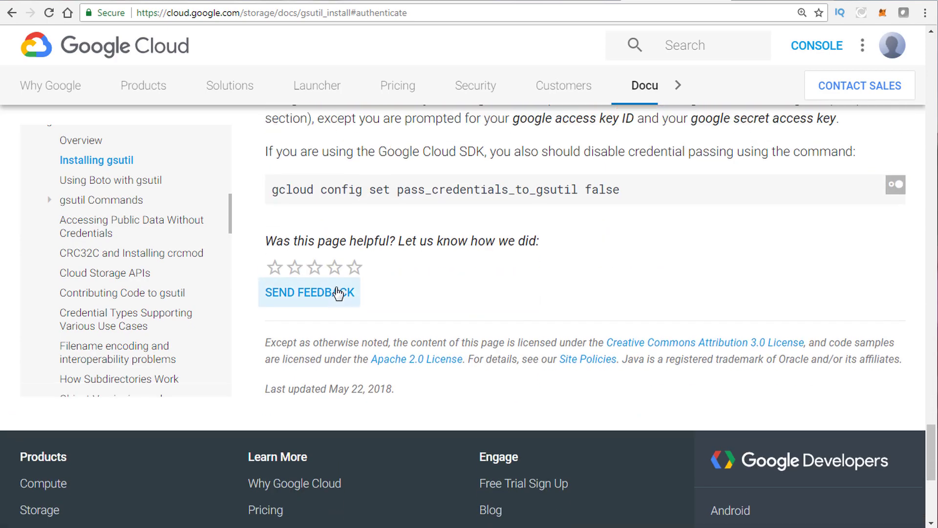
pyautogui.scroll(17, 337, 291)
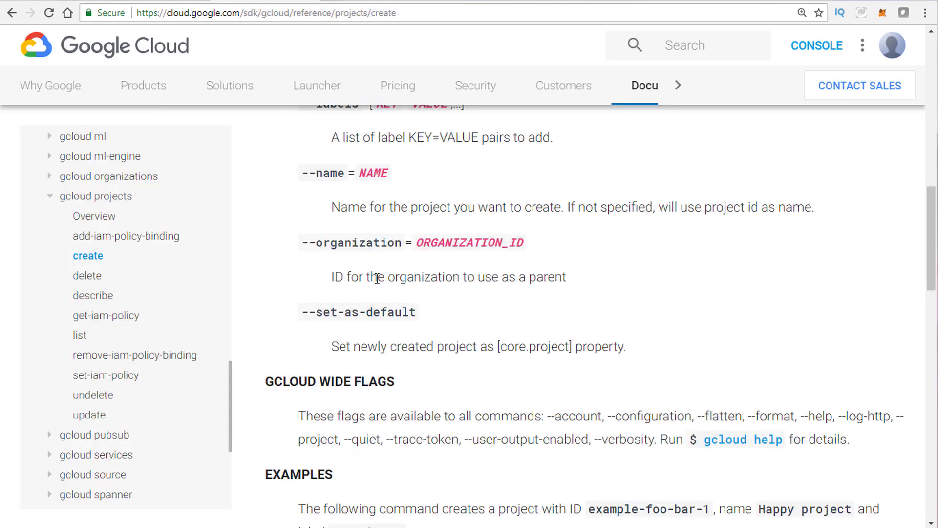
# At the start of the gcloud projects create reference, collapse the gcloud projects command group and highlight the command name in the NAME section.
pyautogui.scroll(3, 414, 266)
pyautogui.scroll(12, 414, 266)
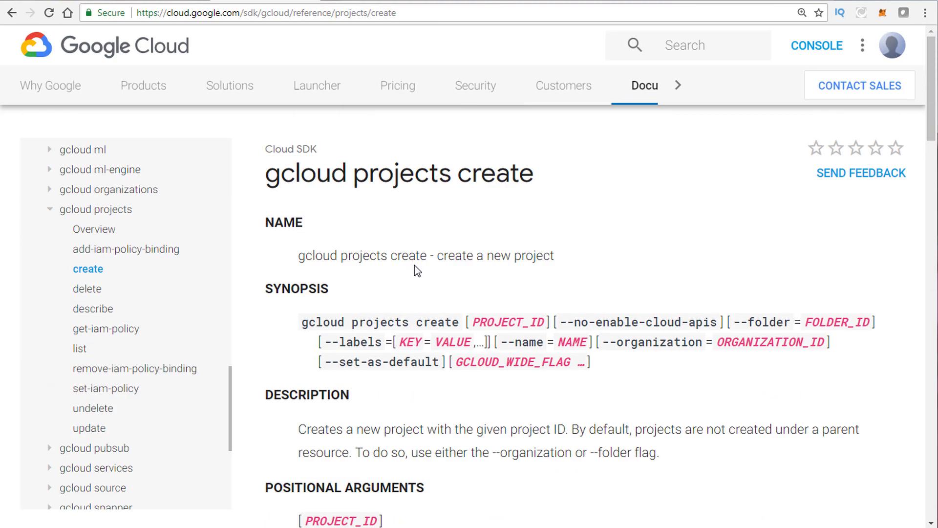
pyautogui.click(99, 211)
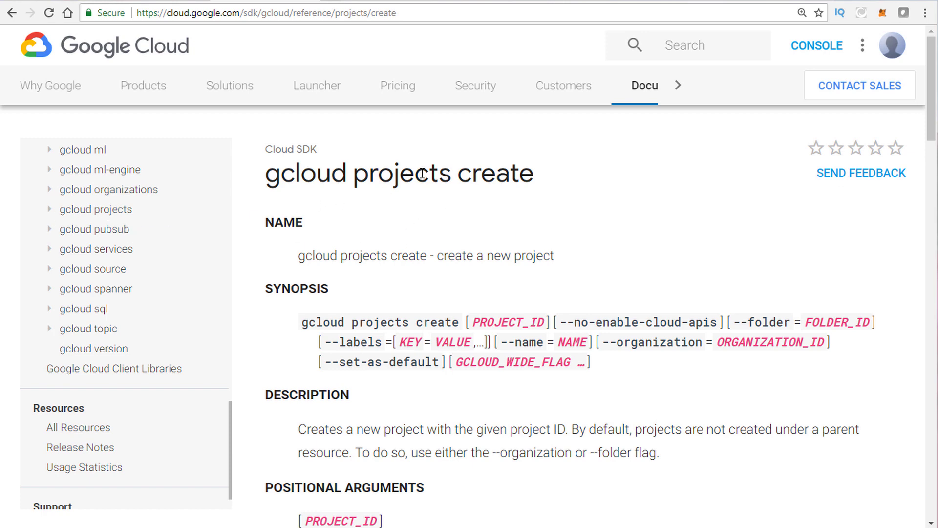
pyautogui.tripleClick(344, 256)
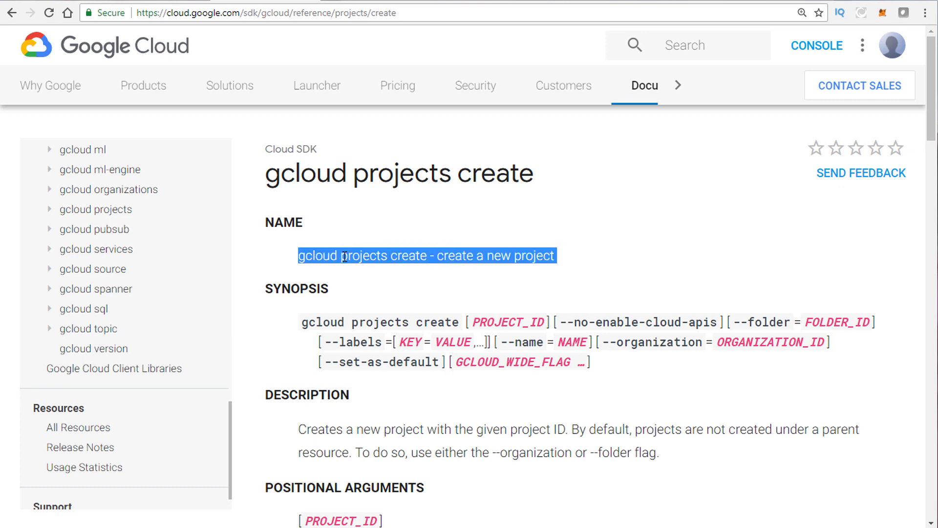
pyautogui.click(311, 257)
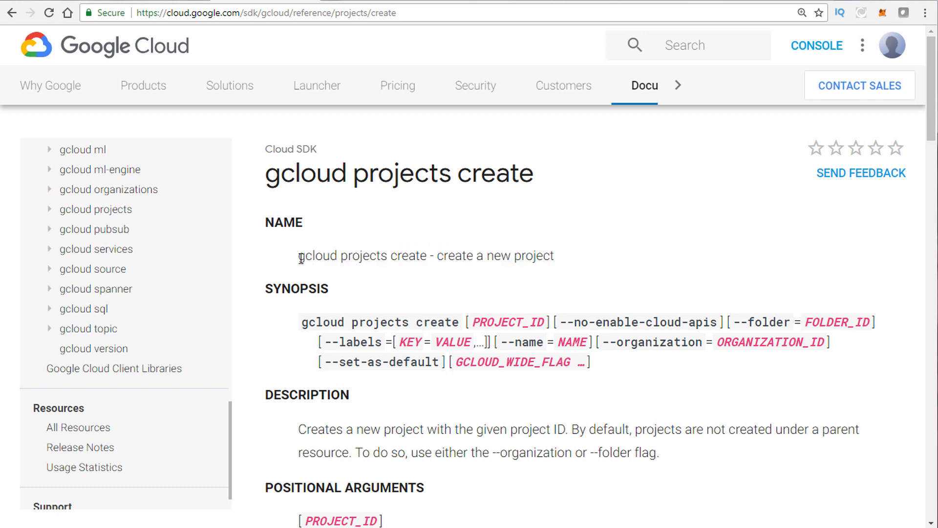
pyautogui.moveTo(301, 258); pyautogui.dragTo(433, 258)
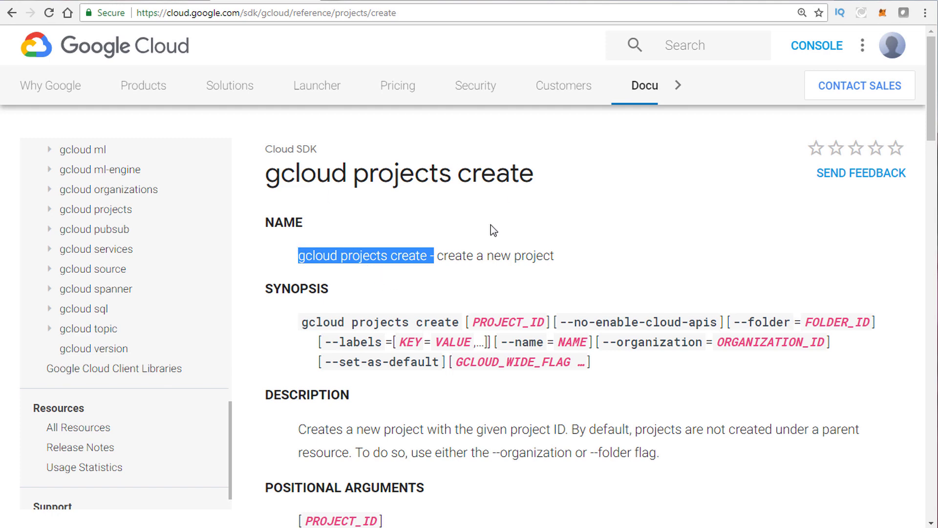
# Read the description, PROJECT_ID requirements and available flags for gcloud projects create, through --set-as-default.
pyautogui.scroll(-4, 446, 260)
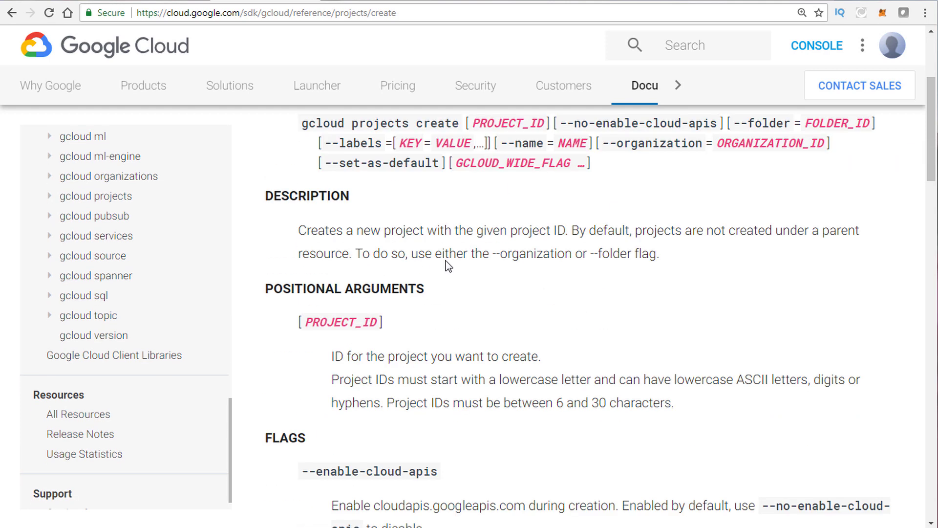
pyautogui.scroll(-1, 434, 234)
pyautogui.scroll(-3, 342, 201)
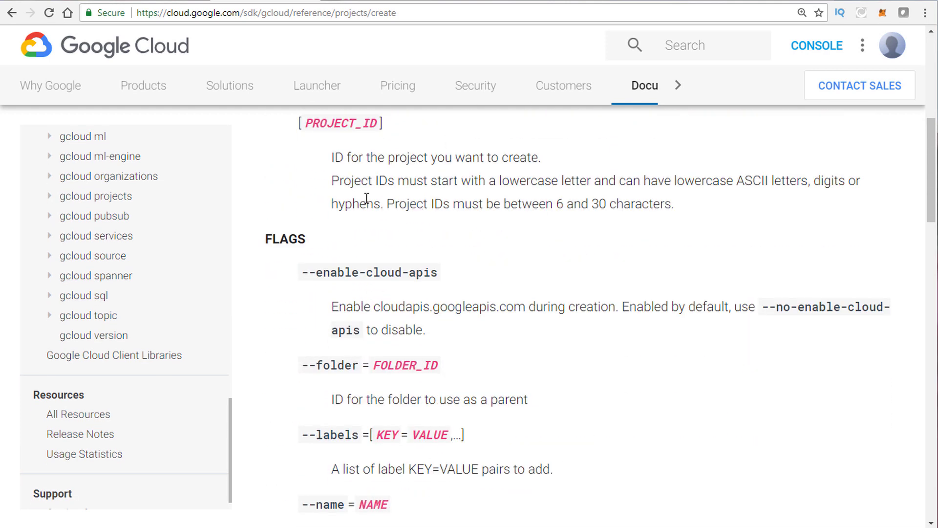
pyautogui.scroll(-3, 449, 231)
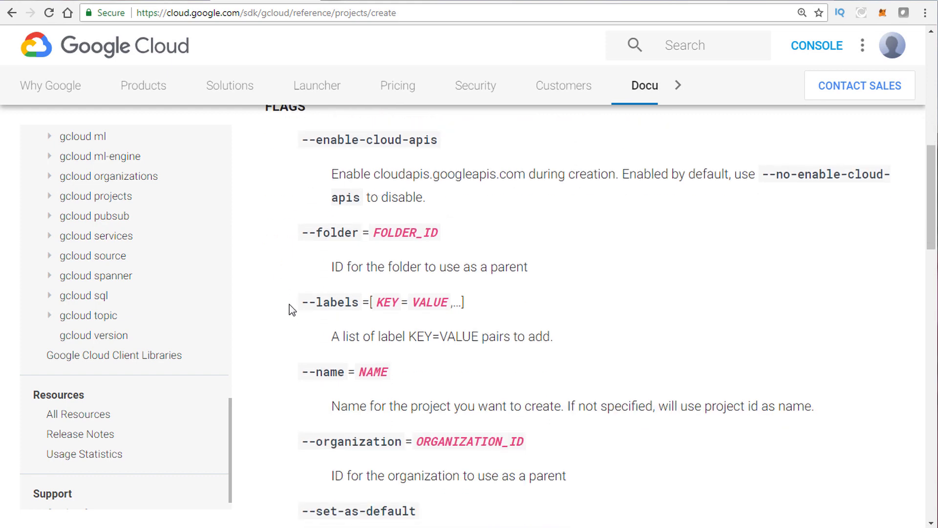
pyautogui.scroll(-2, 289, 304)
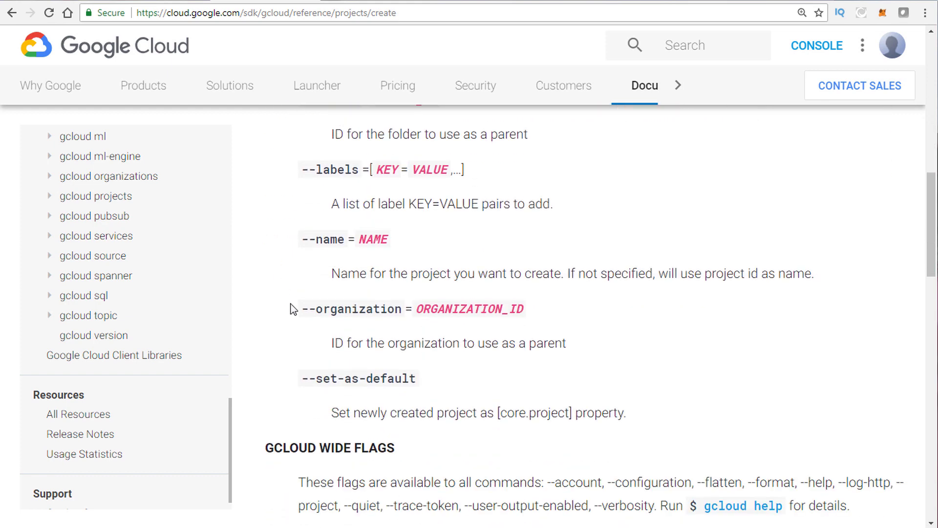
# Highlight the --set-as-default flag and reread the gcloud projects create synopsis, PROJECT_ID rules and flags.
pyautogui.scroll(-1, 292, 309)
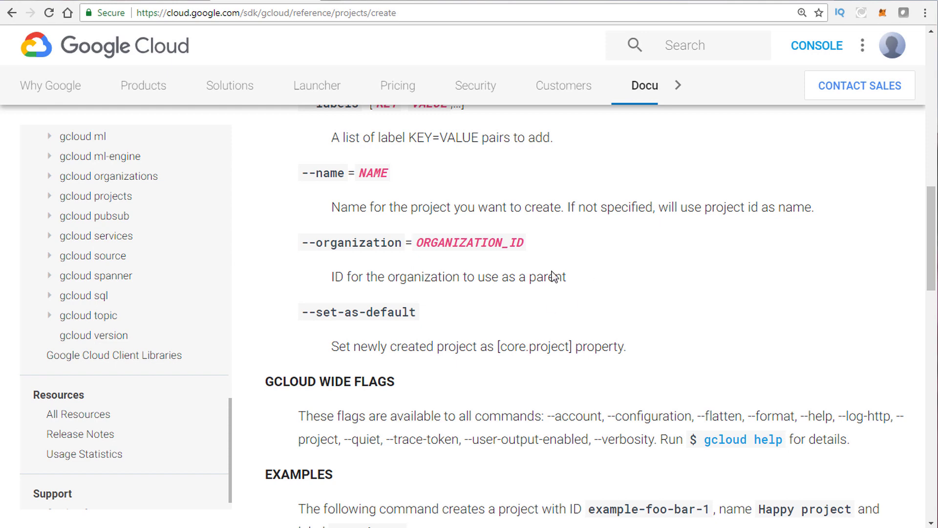
pyautogui.tripleClick(364, 313)
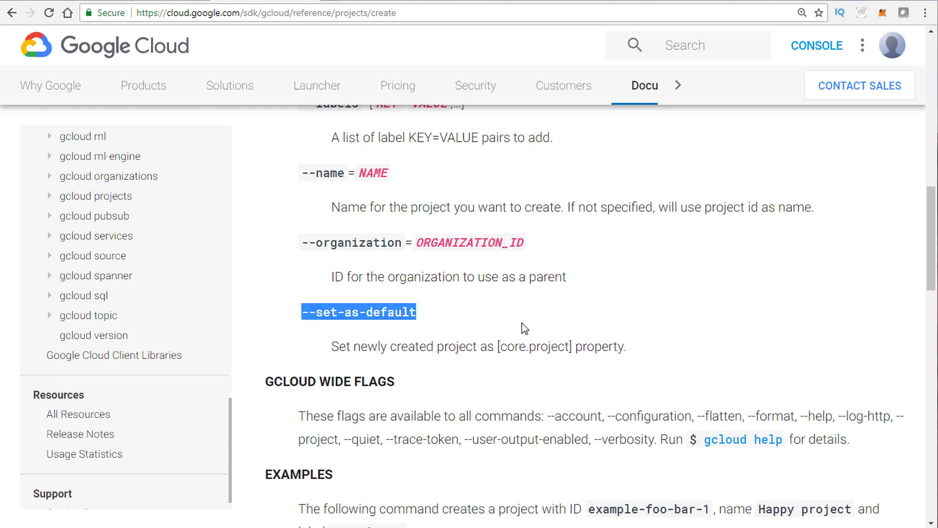
pyautogui.scroll(6, 522, 323)
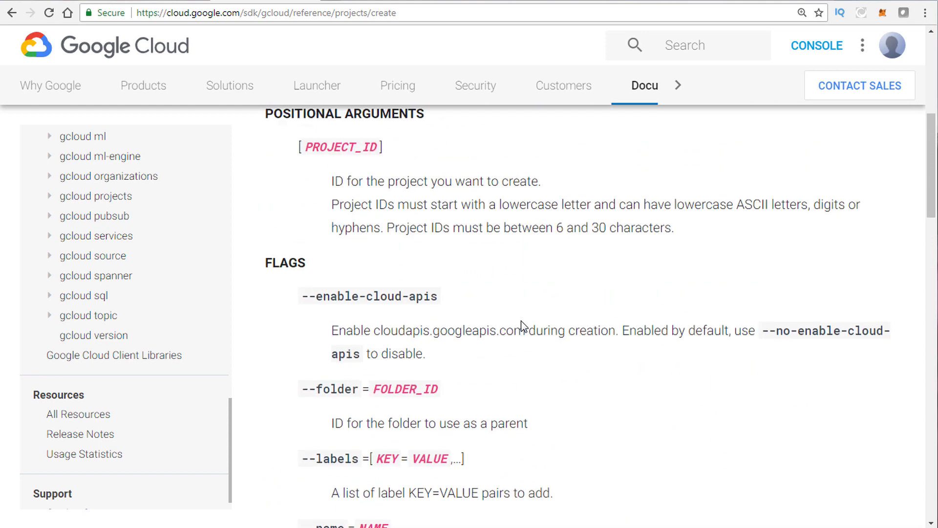
pyautogui.scroll(2, 521, 323)
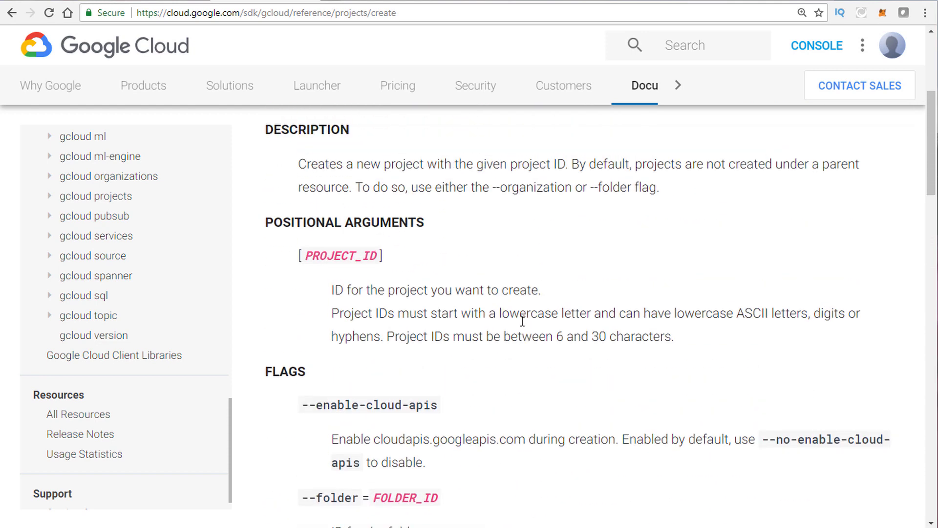
pyautogui.scroll(1, 522, 321)
pyautogui.scroll(3, 522, 321)
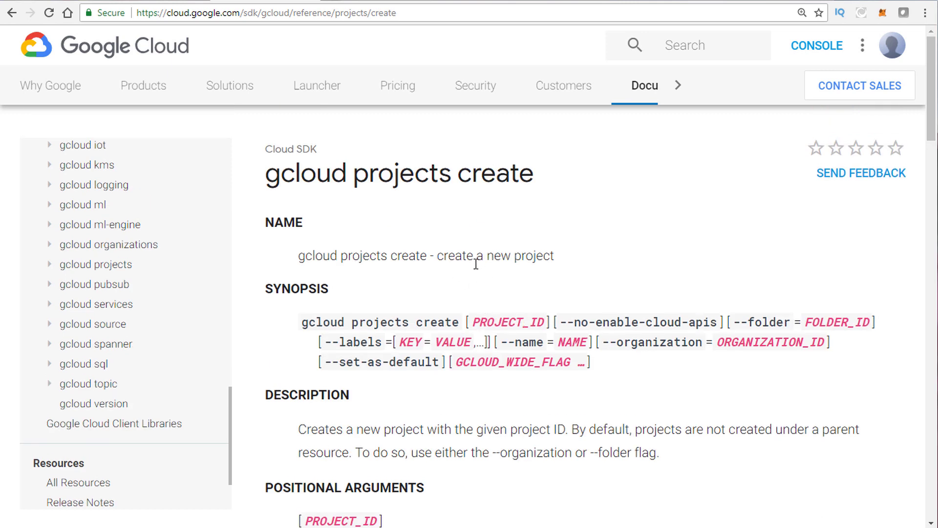
pyautogui.scroll(-8, 614, 287)
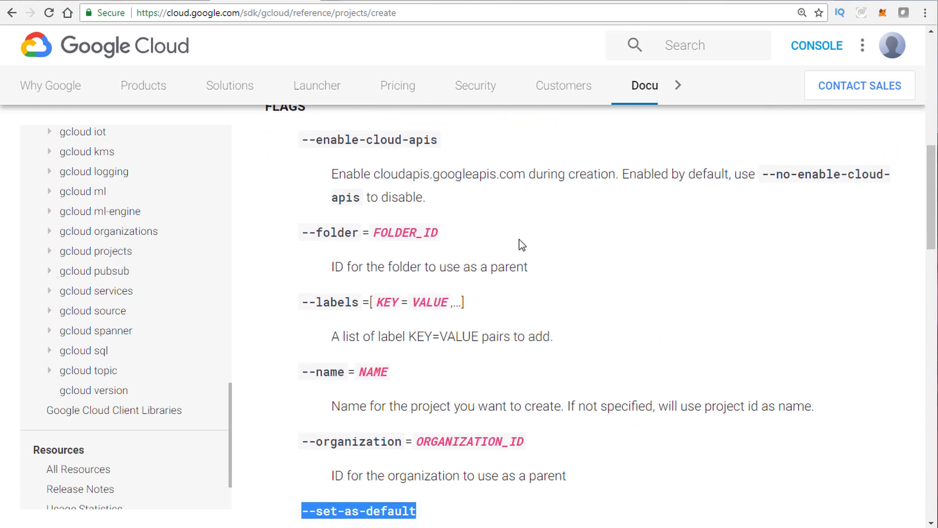
pyautogui.scroll(-3, 521, 244)
pyautogui.scroll(3, 83, 247)
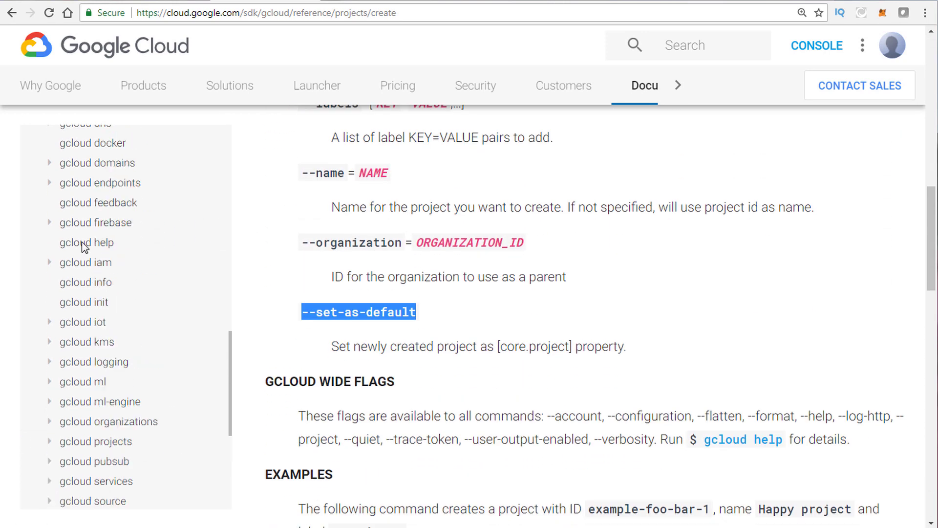
# Look through the Cloud SDK documentation's navigation list, from the quickstarts and how-to guides to the gcloud command groups.
pyautogui.scroll(8, 83, 247)
pyautogui.scroll(1, 344, 209)
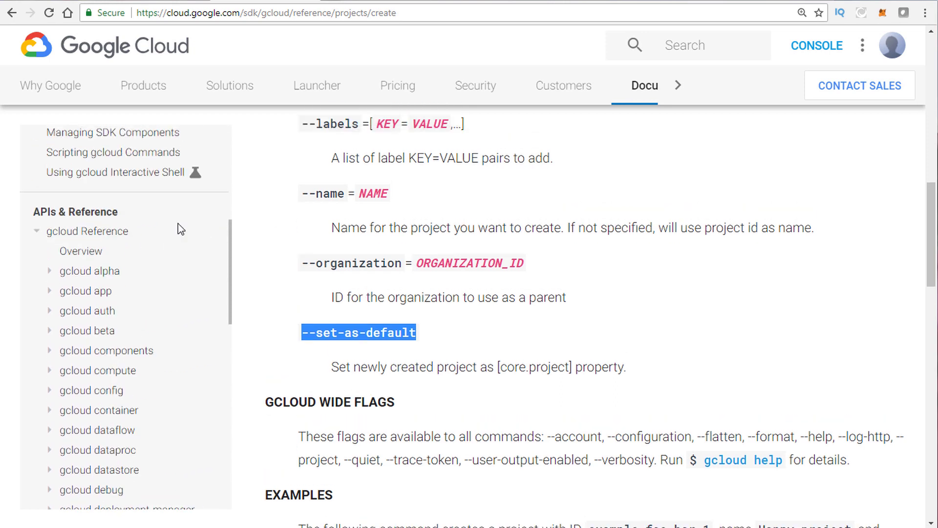
pyautogui.scroll(6, 103, 215)
pyautogui.scroll(-6, 105, 217)
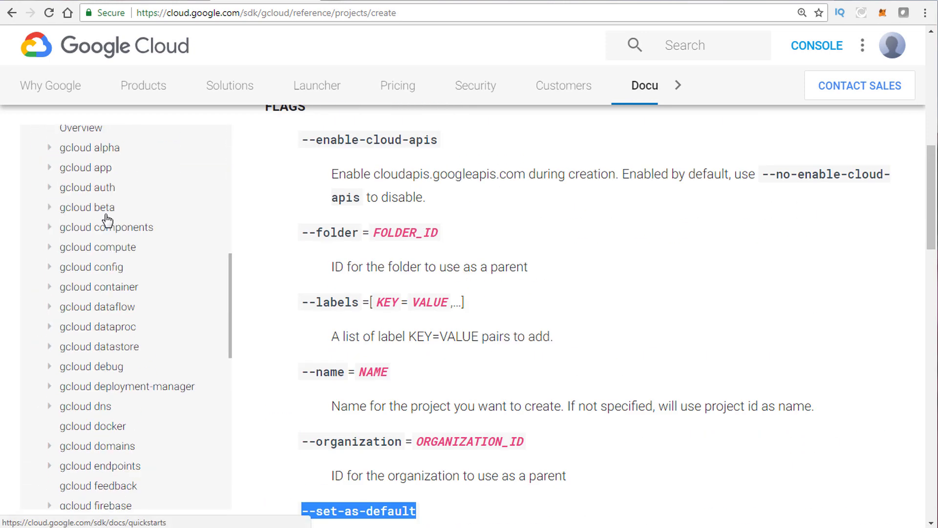
pyautogui.scroll(-6, 107, 221)
pyautogui.scroll(-3, 106, 219)
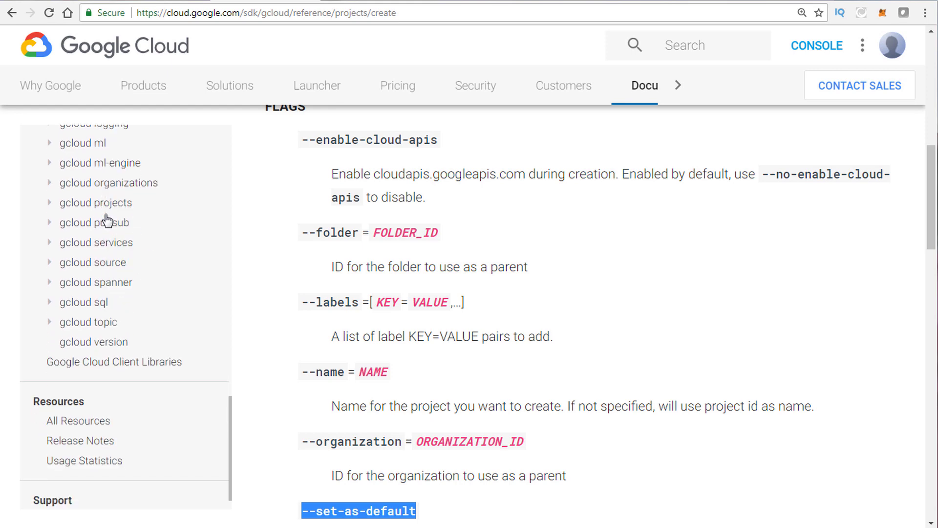
pyautogui.scroll(-4, 397, 290)
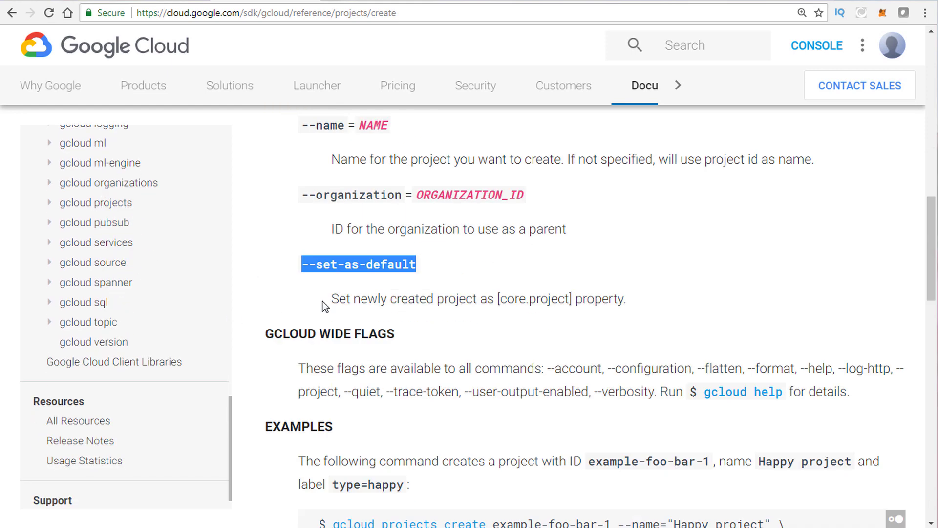
pyautogui.scroll(7, 371, 293)
pyautogui.scroll(10, 210, 288)
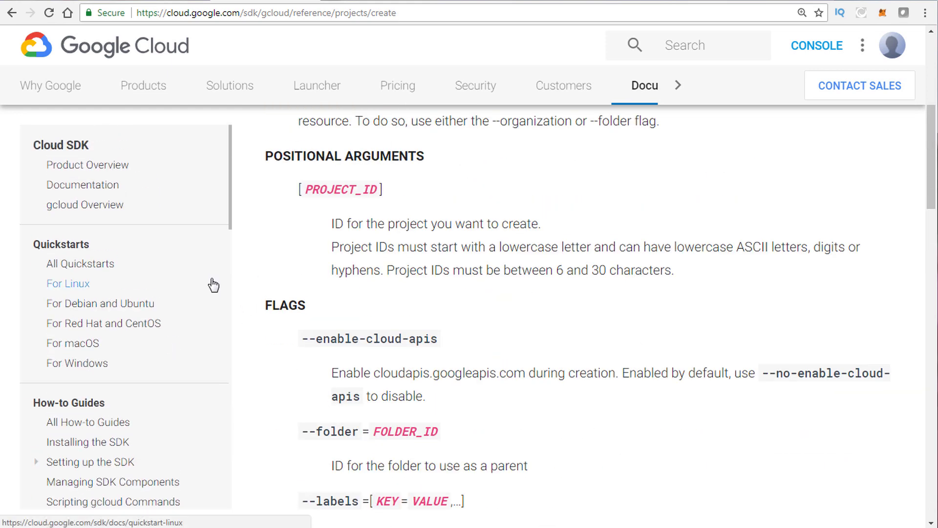
pyautogui.scroll(-4, 113, 430)
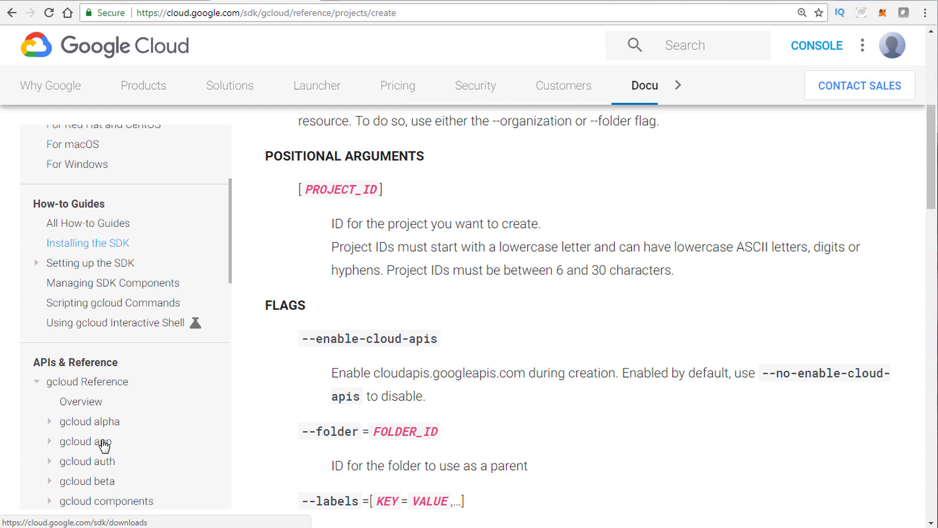
# Open the gcloud Reference overview and expand the gcloud auth command group.
pyautogui.click(85, 403)
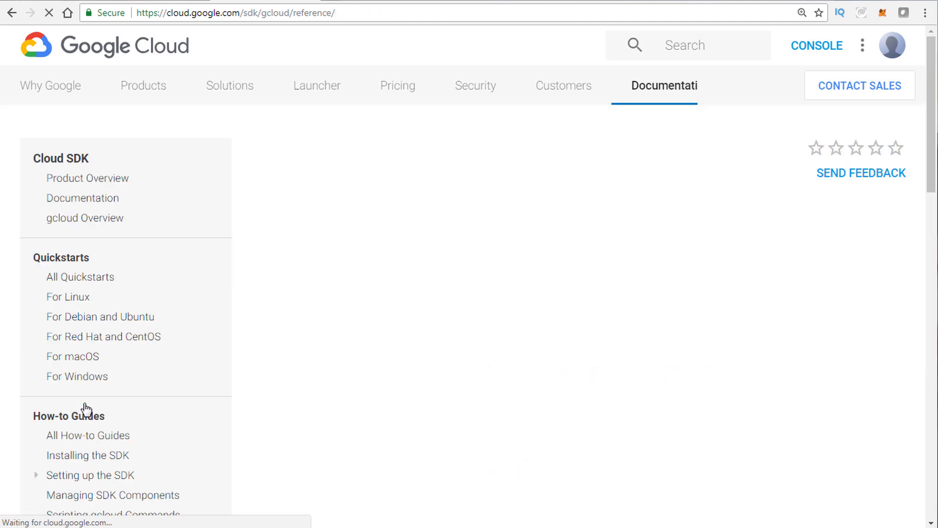
pyautogui.scroll(-5, 415, 245)
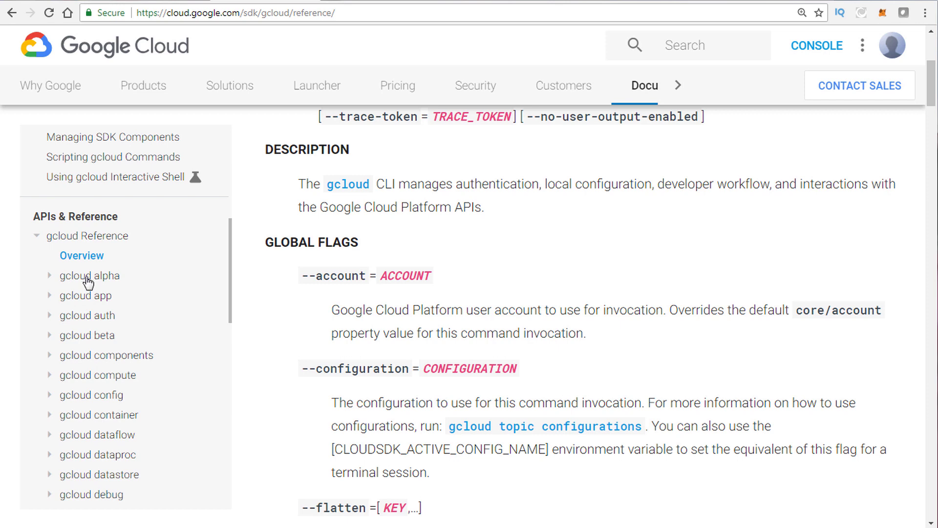
pyautogui.click(93, 320)
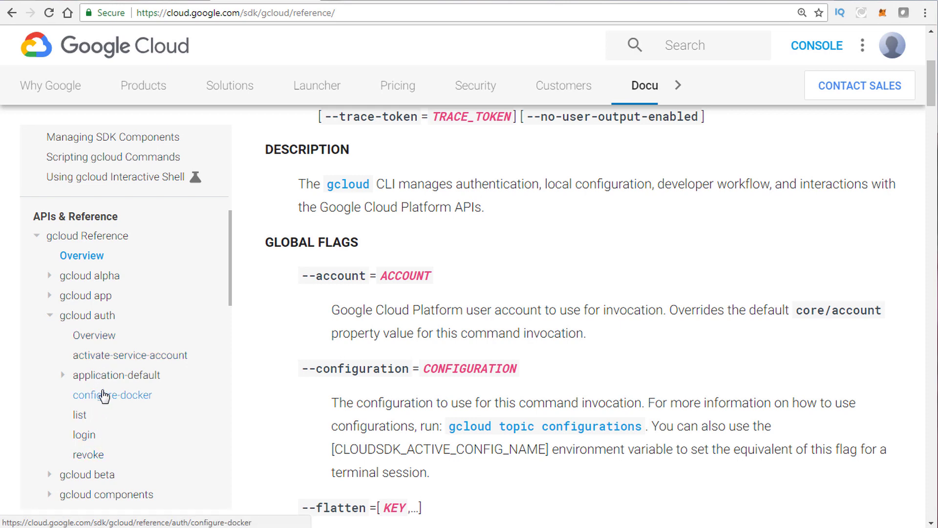
# Open the gcloud auth activate-service-account reference and highlight the command with its --key-file option in the synopsis.
pyautogui.click(101, 363)
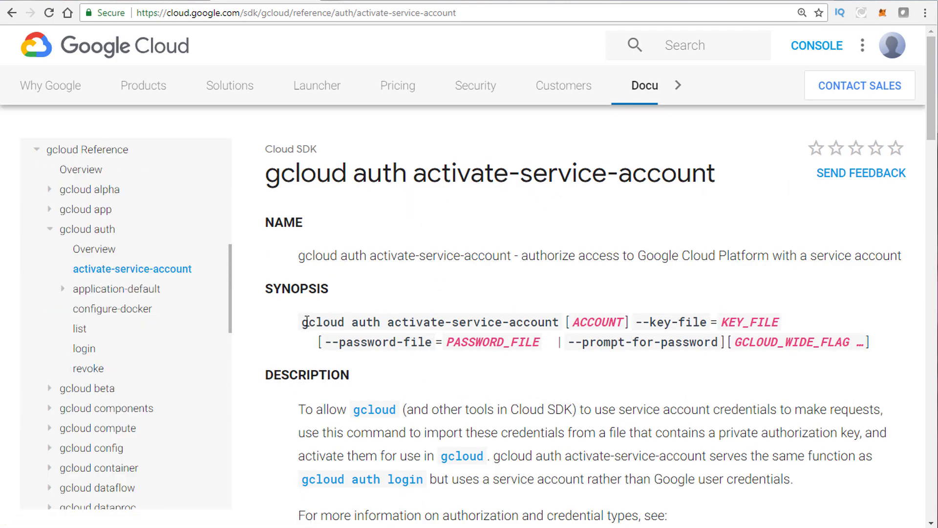
pyautogui.moveTo(301, 322); pyautogui.dragTo(780, 322)
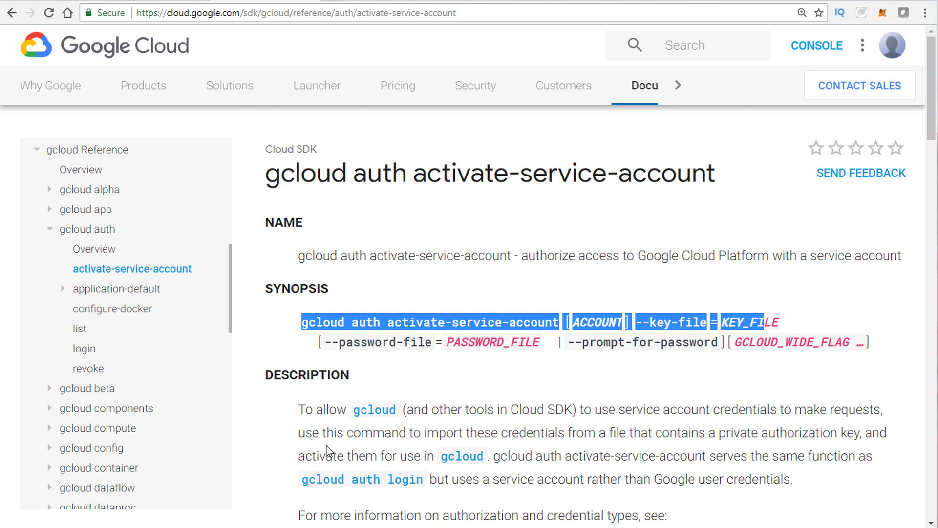
pyautogui.click(326, 446)
# Read the activate-service-account description, credentials and flags, highlighting the Key File paragraph along the way.
pyautogui.scroll(-5, 575, 380)
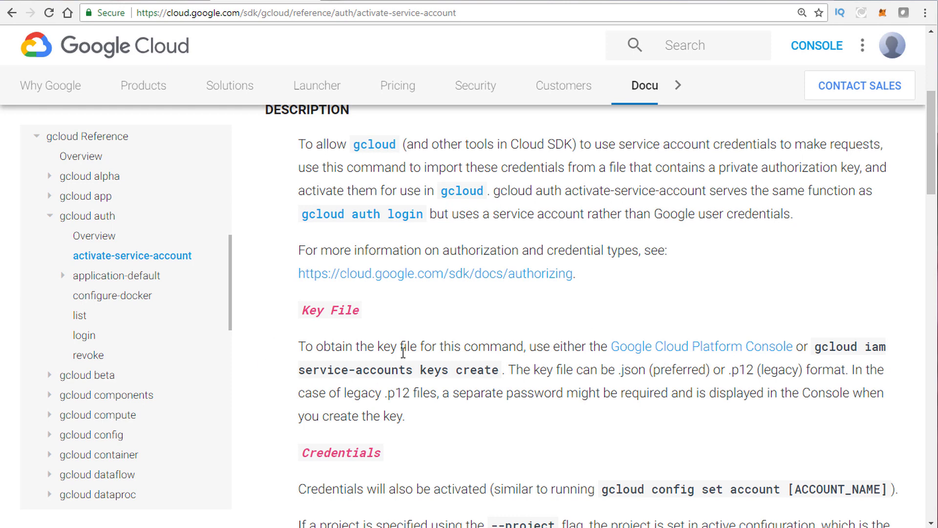
pyautogui.scroll(-1, 403, 352)
pyautogui.tripleClick(379, 309)
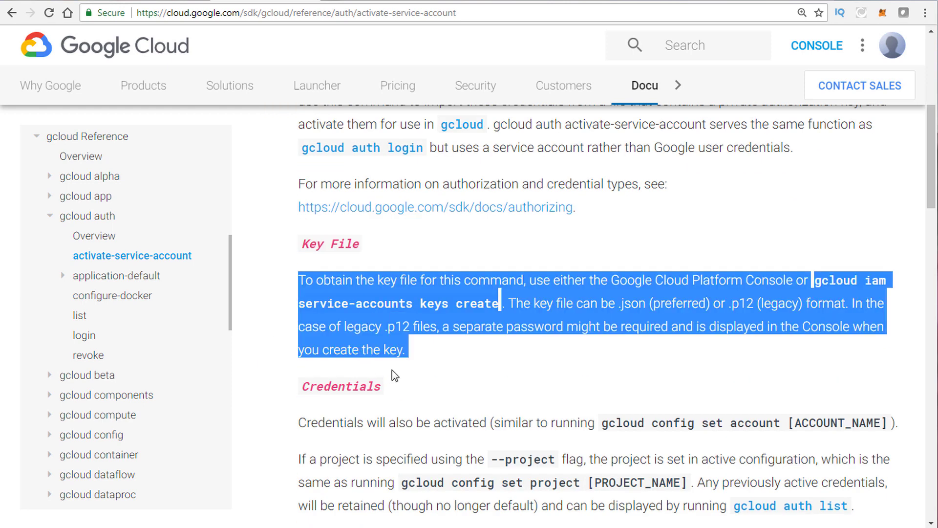
pyautogui.click(524, 297)
pyautogui.scroll(-4, 497, 292)
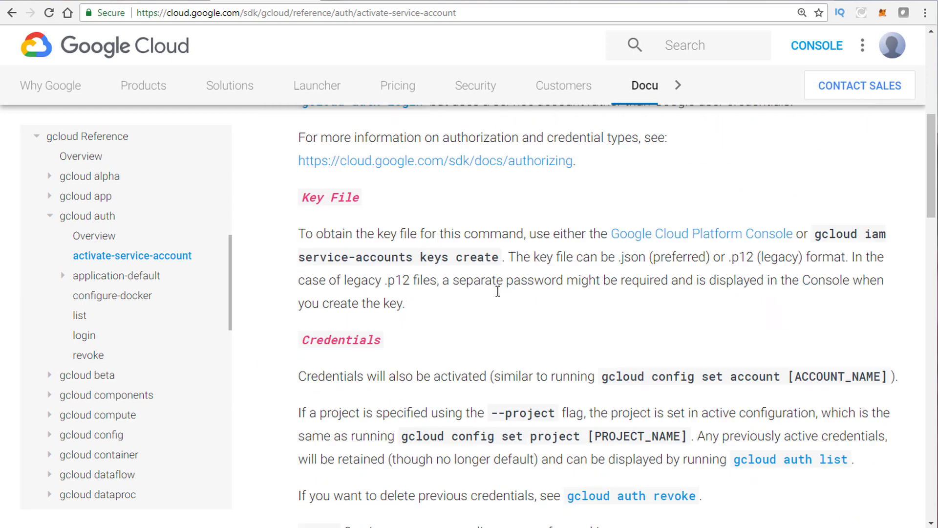
pyautogui.scroll(-4, 497, 291)
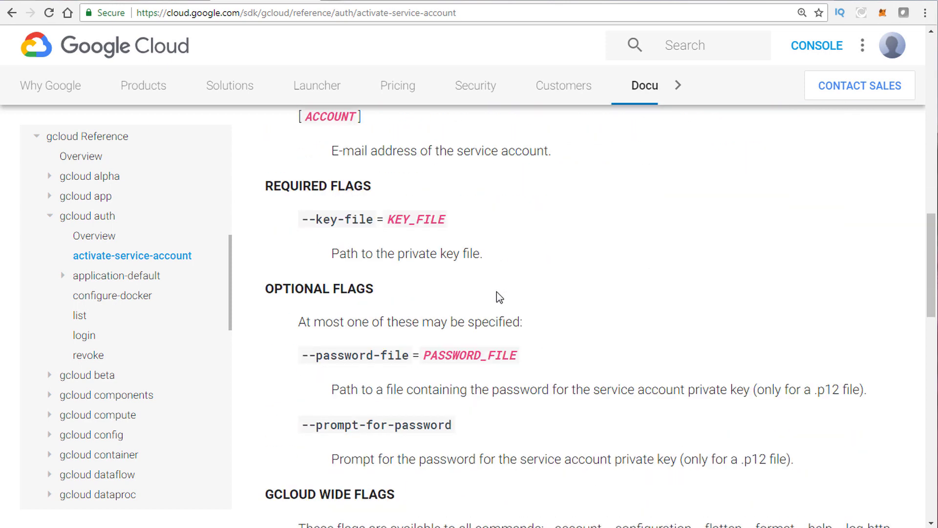
pyautogui.scroll(5, 497, 293)
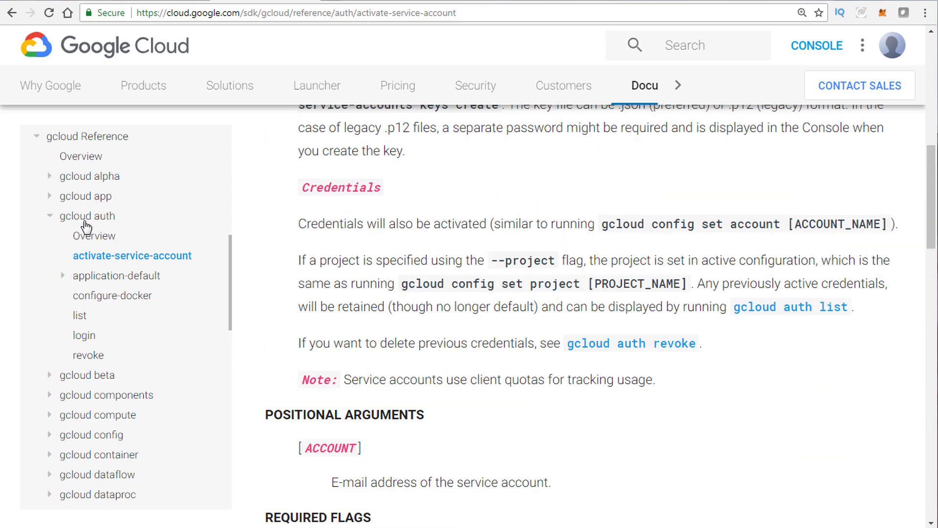
# Review which other gcloud command groups and Cloud SDK guides the documentation's navigation list offers.
pyautogui.scroll(4, 93, 235)
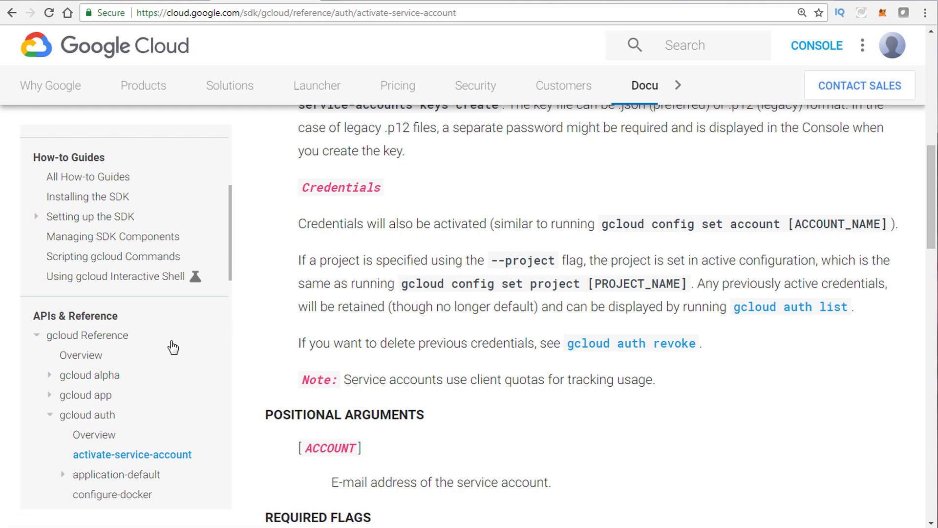
pyautogui.scroll(-3, 90, 391)
pyautogui.scroll(-2, 86, 312)
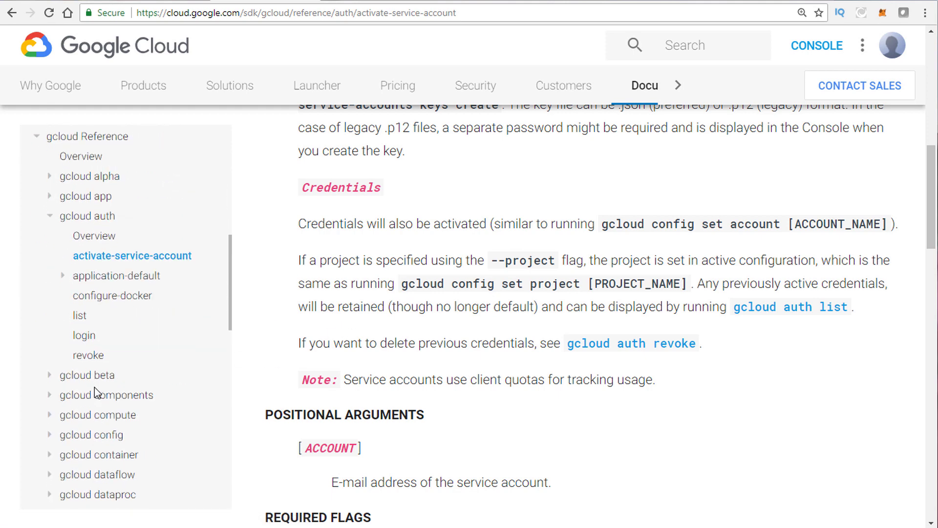
pyautogui.scroll(-2, 81, 405)
pyautogui.scroll(-3, 78, 420)
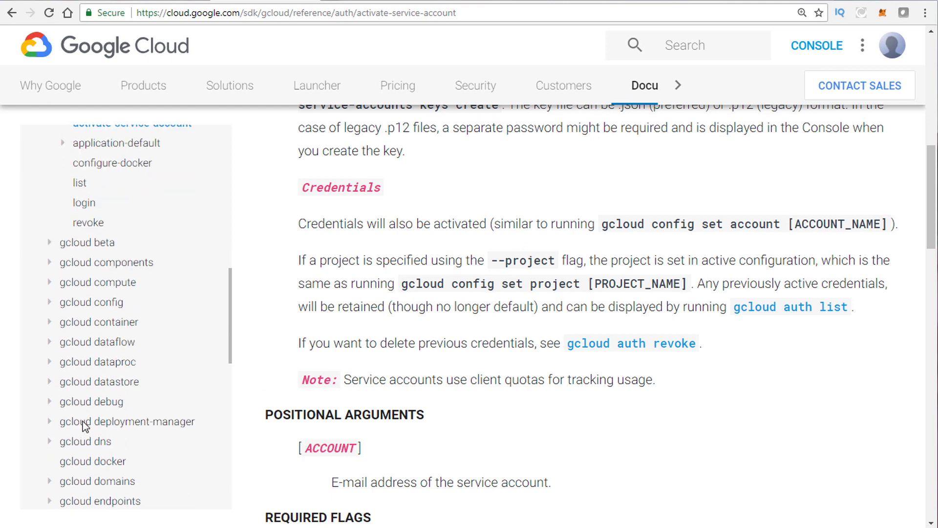
pyautogui.scroll(-4, 139, 439)
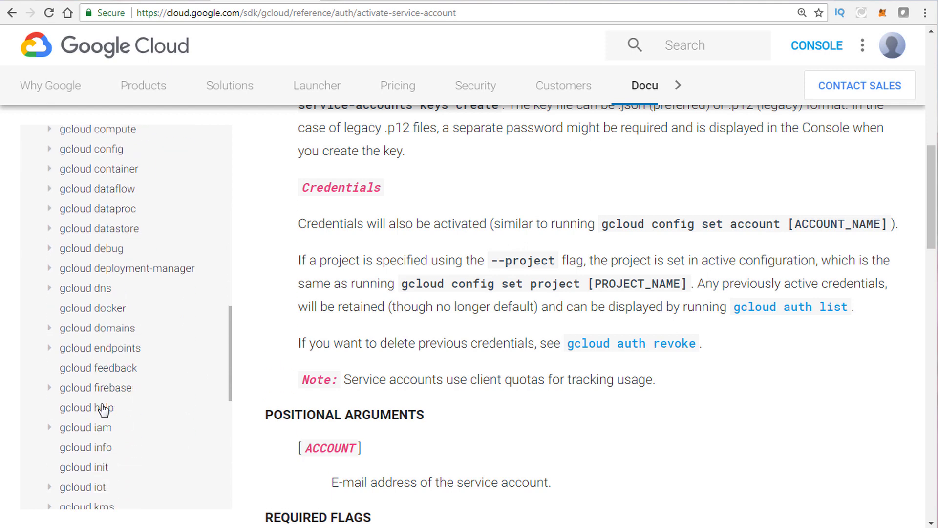
pyautogui.scroll(13, 125, 390)
pyautogui.scroll(5, 128, 385)
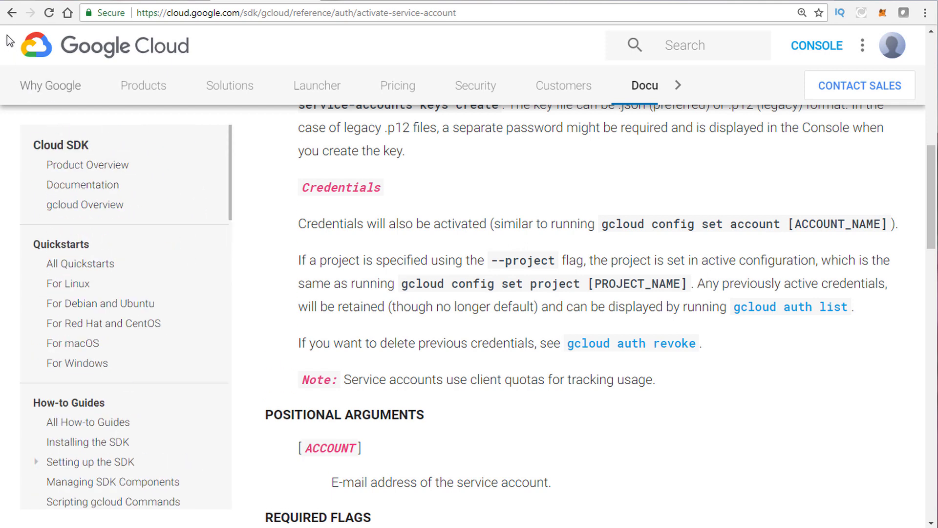
# Return to the gcloud reference overview, expand the gcloud compute group and look through its subcommands.
pyautogui.click(12, 13)
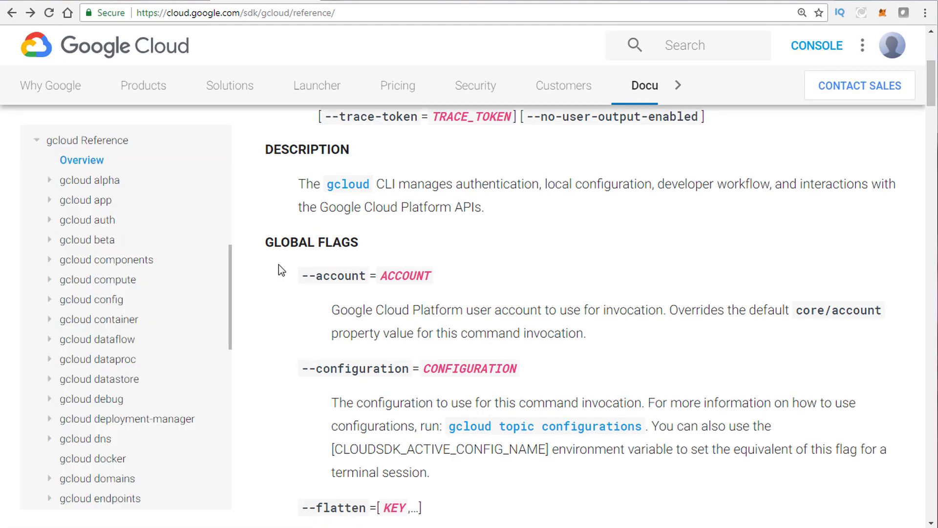
pyautogui.click(86, 285)
pyautogui.scroll(-3, 83, 288)
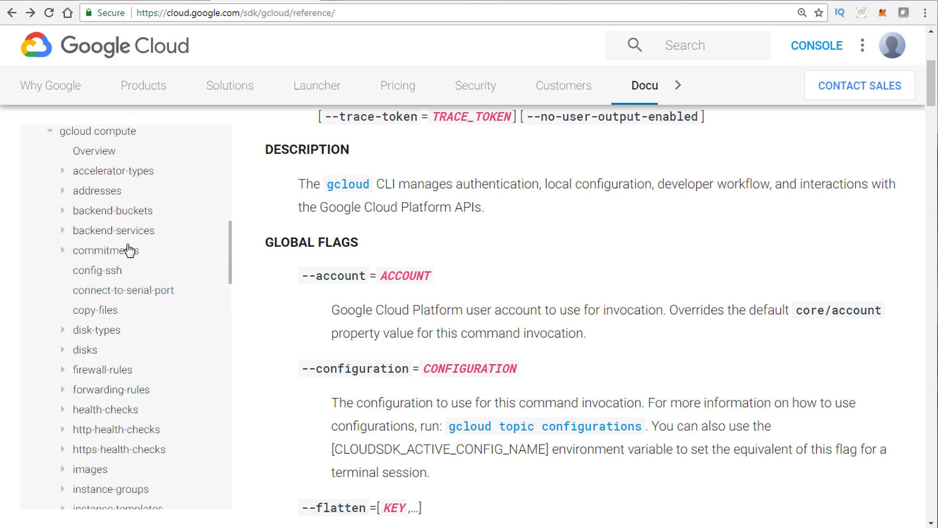
pyautogui.scroll(-4, 110, 256)
pyautogui.scroll(5, 275, 317)
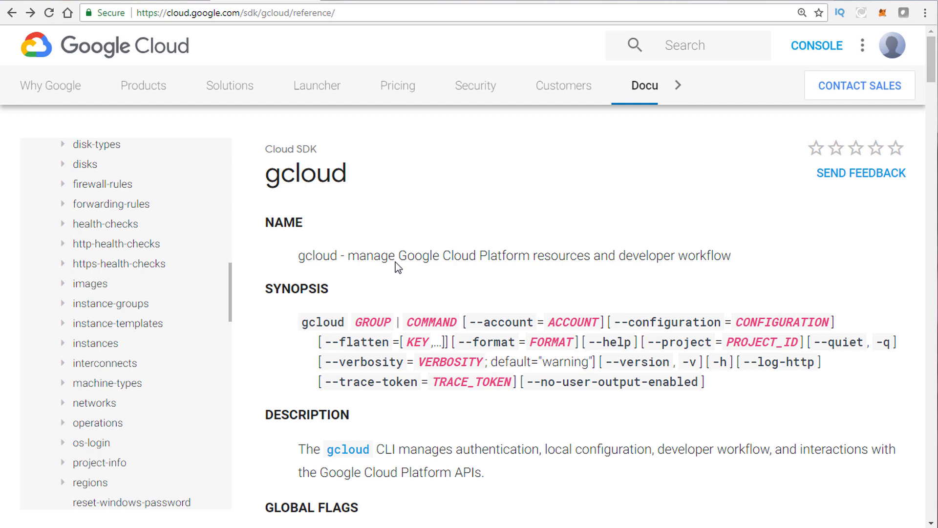
# Open the Cloud SDK product page, skim its feature sections and show the installation options for other operating systems.
pyautogui.click(292, 150)
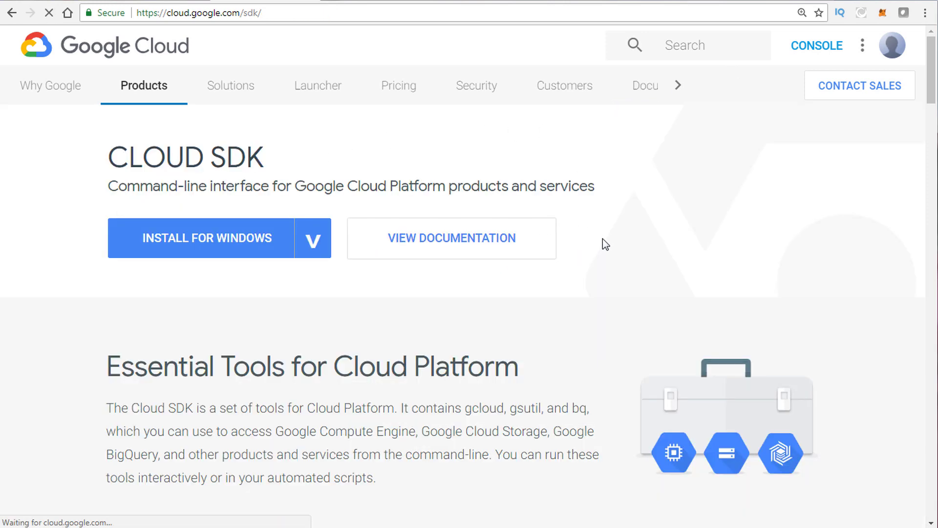
pyautogui.scroll(-12, 369, 311)
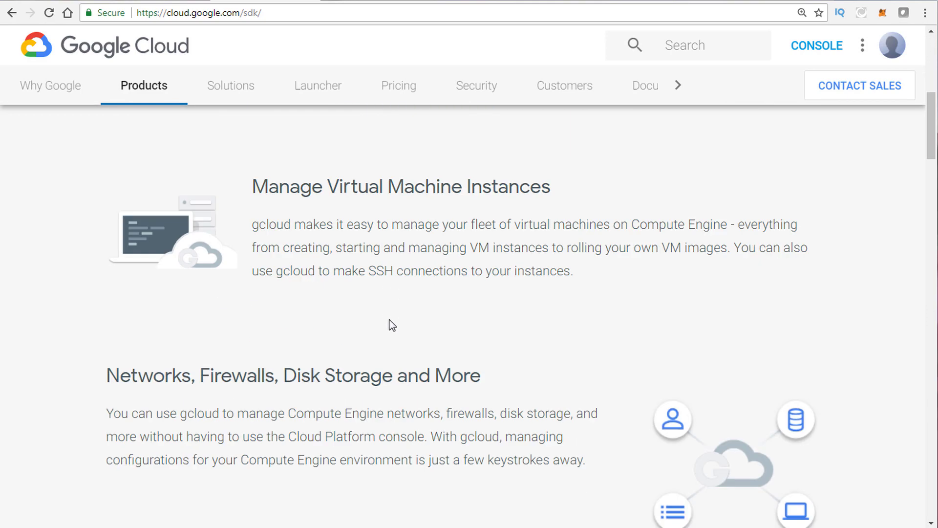
pyautogui.scroll(-5, 386, 322)
pyautogui.scroll(15, 385, 323)
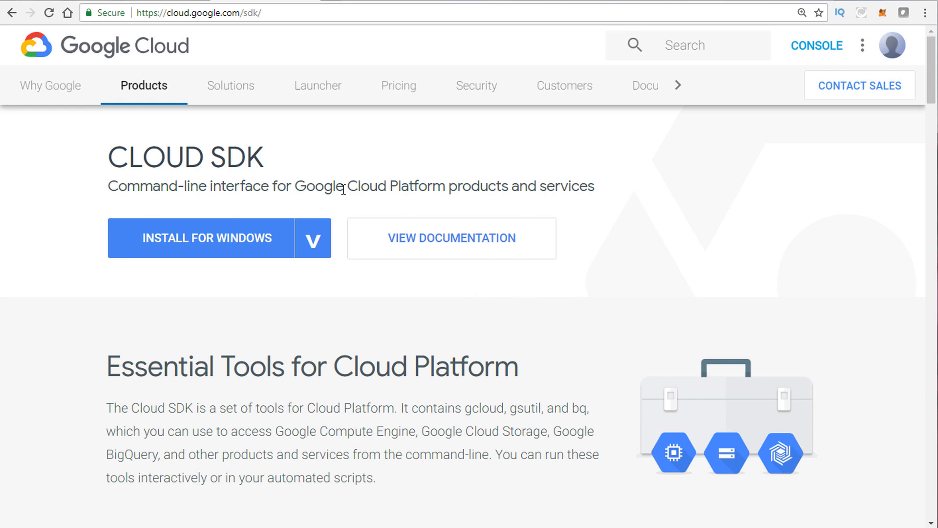
pyautogui.click(312, 242)
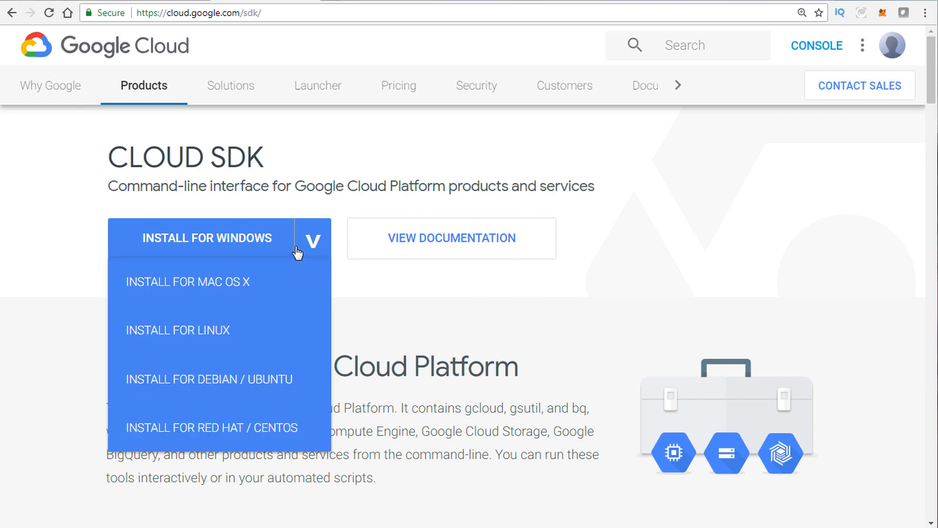
# Open the Cloud SDK quickstart for Windows and go to its section on initializing the SDK.
pyautogui.click(326, 246)
pyautogui.click(311, 247)
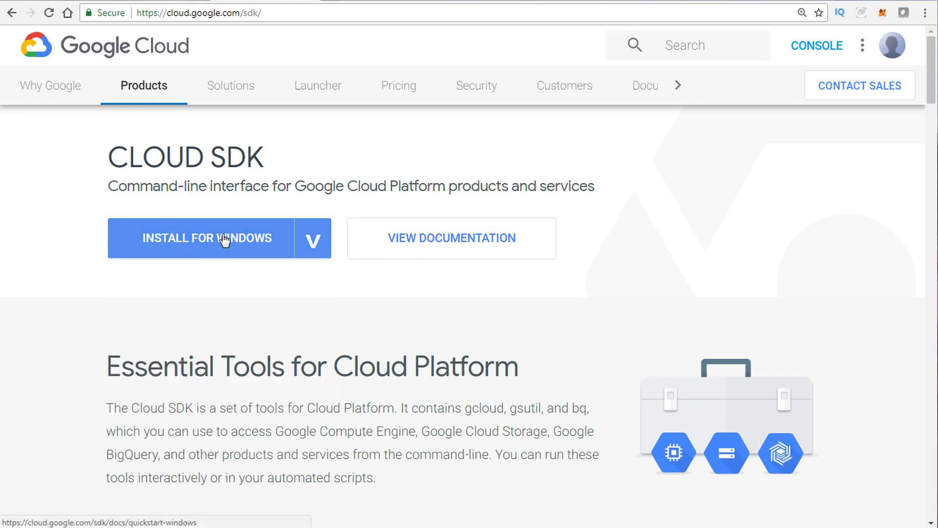
pyautogui.click(315, 246)
pyautogui.click(315, 246)
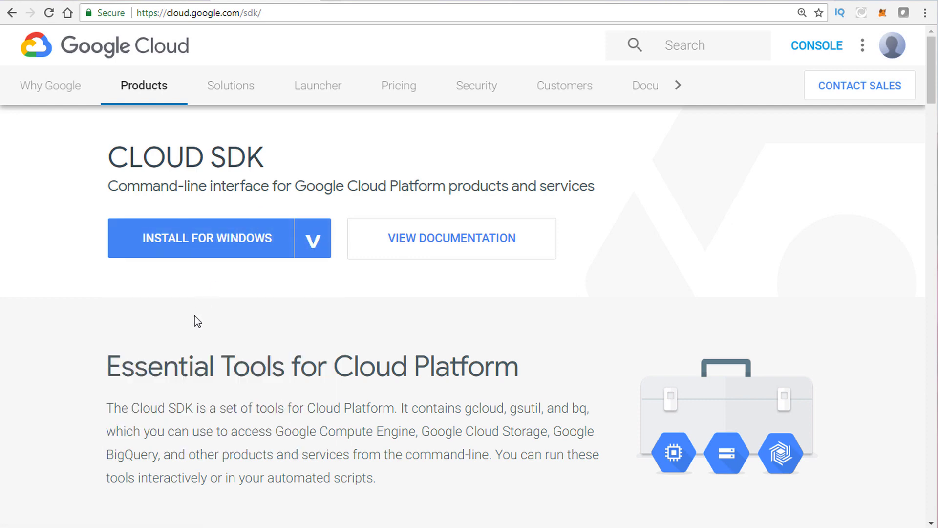
pyautogui.click(194, 250)
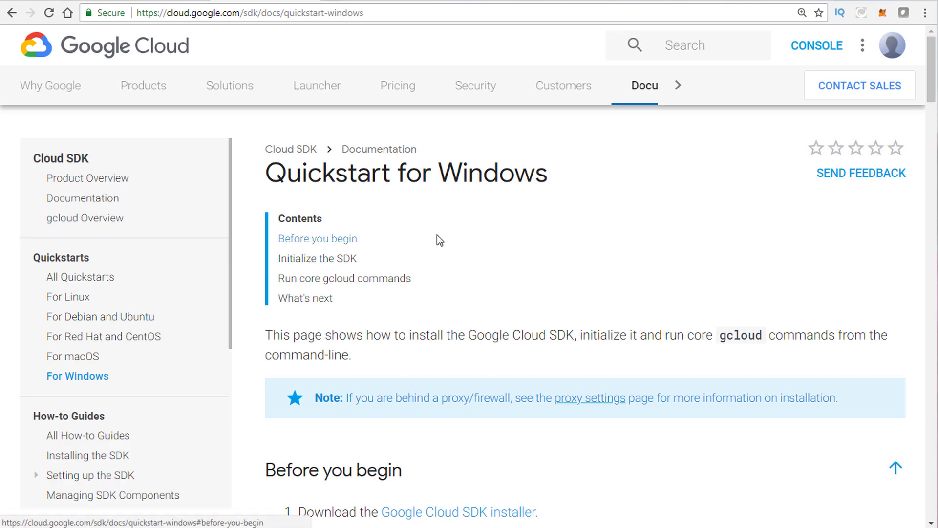
pyautogui.scroll(-1, 342, 195)
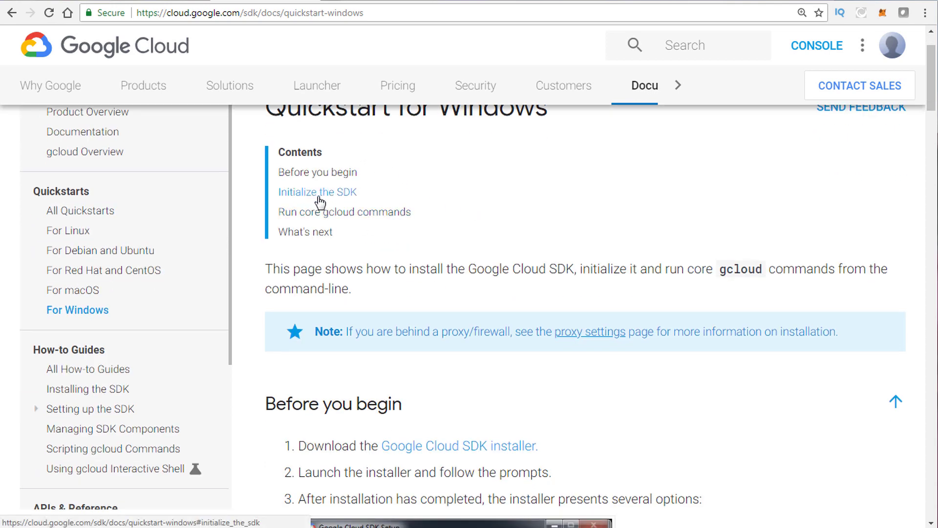
pyautogui.click(297, 201)
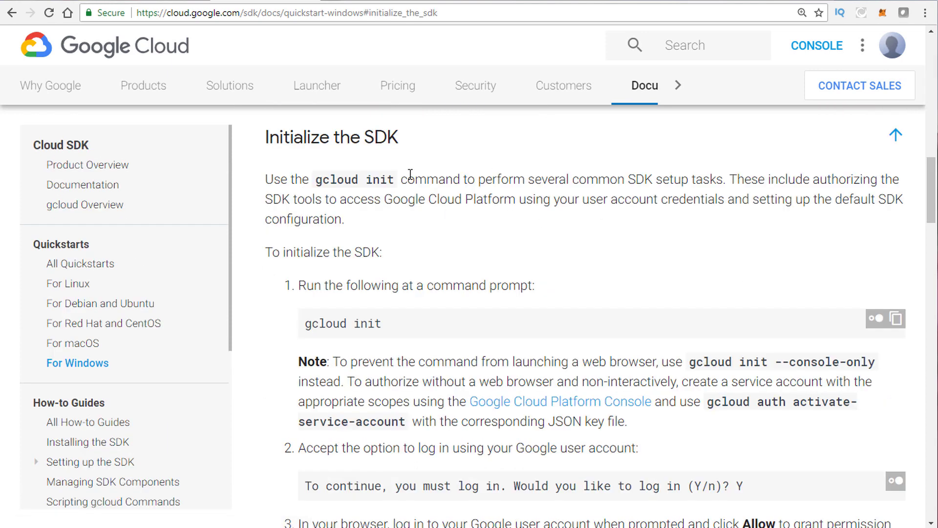
# Read through the SDK initialization steps, highlighting the commands gcloud init and gcloud init --console-only.
pyautogui.moveTo(318, 180); pyautogui.dragTo(402, 183)
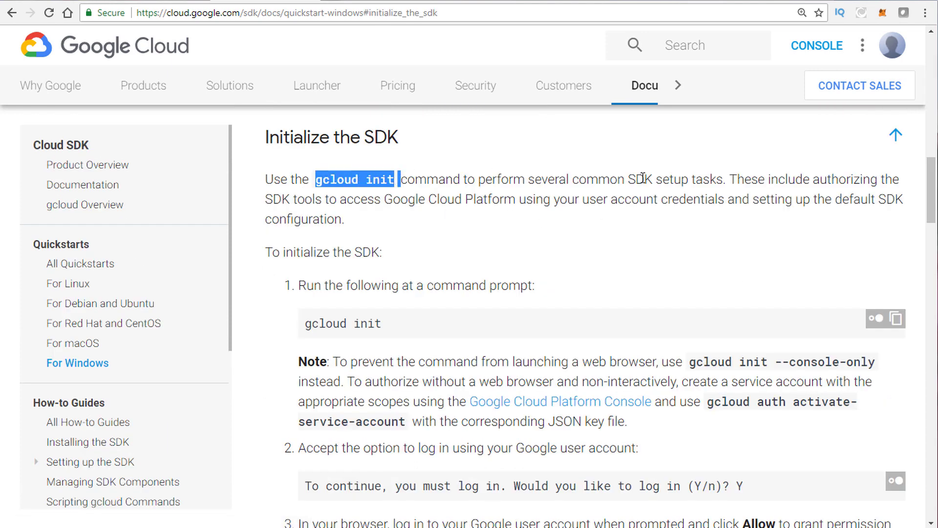
pyautogui.scroll(-4, 494, 191)
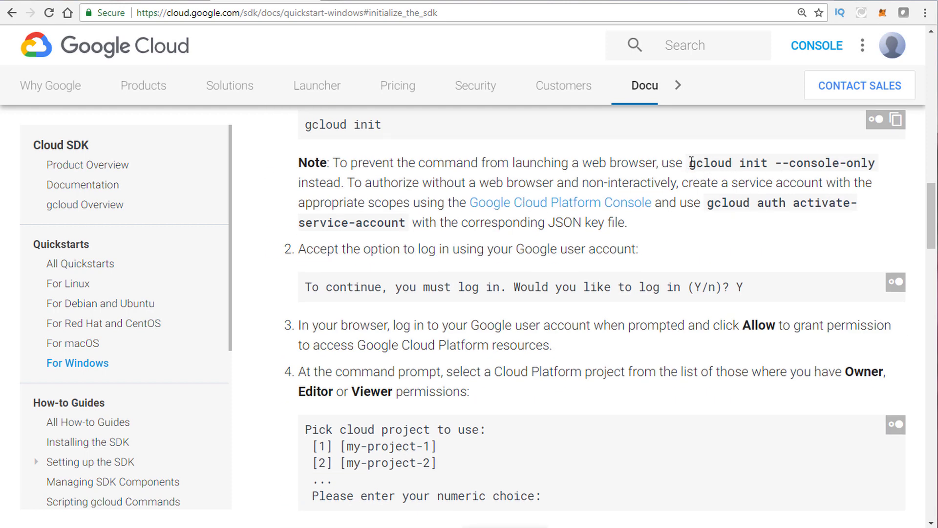
pyautogui.moveTo(691, 163); pyautogui.dragTo(883, 161)
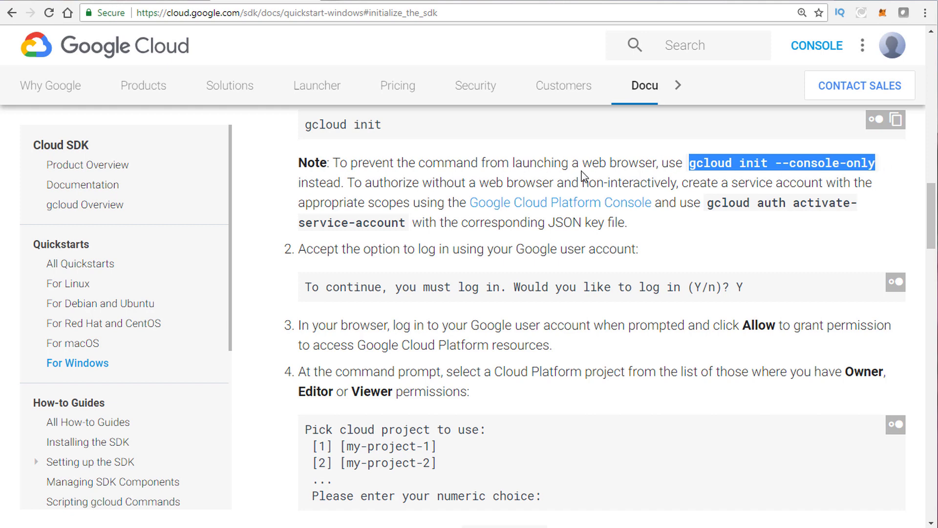
pyautogui.scroll(-2, 435, 190)
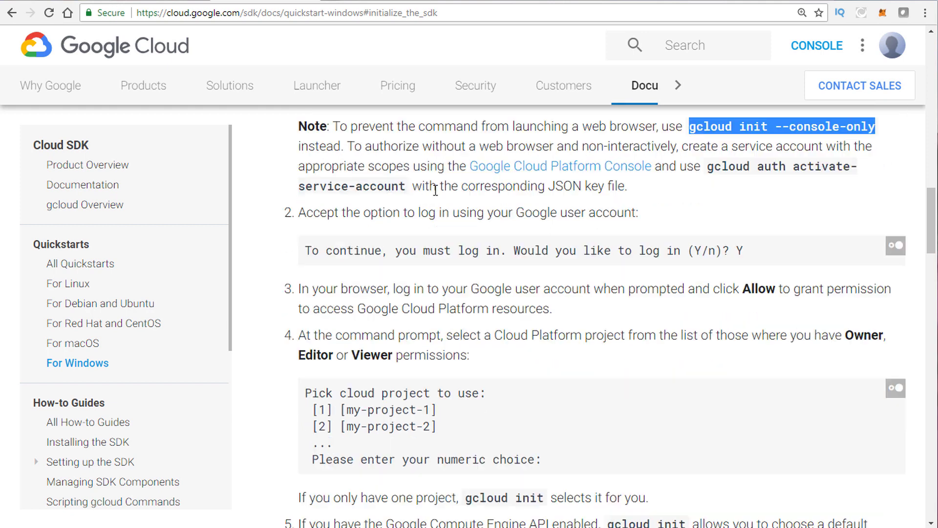
pyautogui.scroll(-2, 435, 190)
pyautogui.scroll(-2, 309, 292)
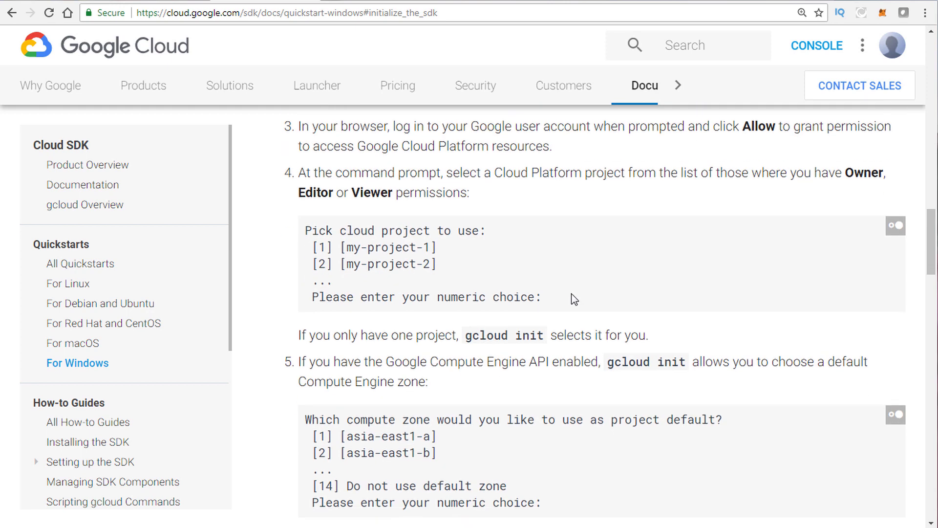
pyautogui.scroll(-5, 574, 299)
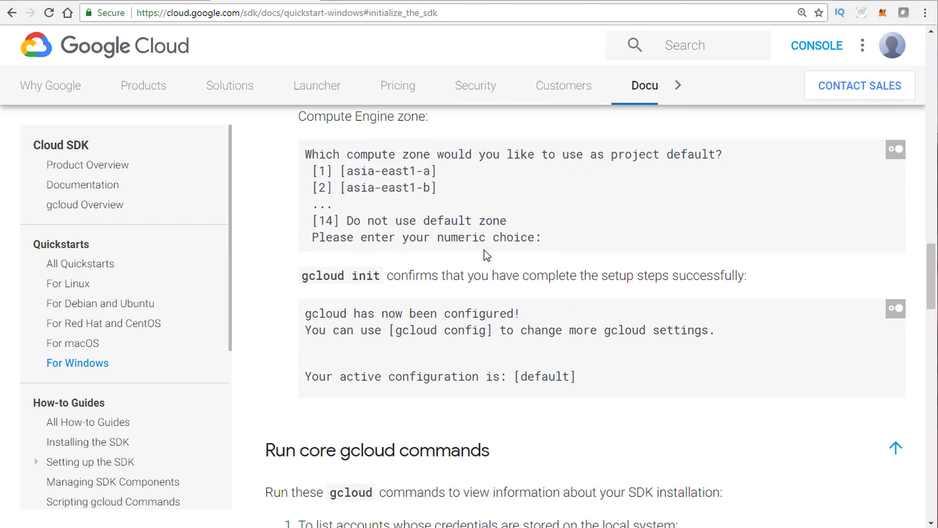
# Read the first entry under Run core gcloud commands, highlighting gcloud auth list and the sentence about credentialed accounts.
pyautogui.scroll(-4, 486, 254)
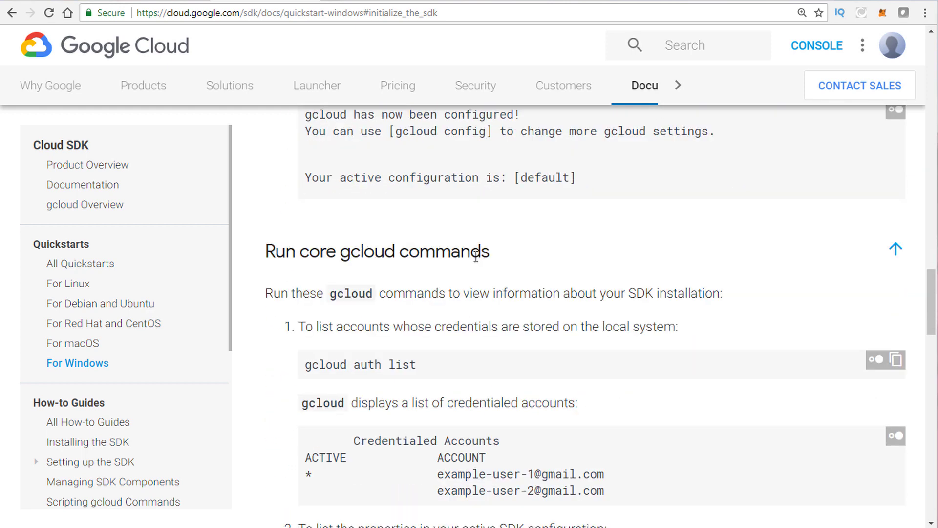
pyautogui.scroll(-1, 475, 255)
pyautogui.doubleClick(417, 260)
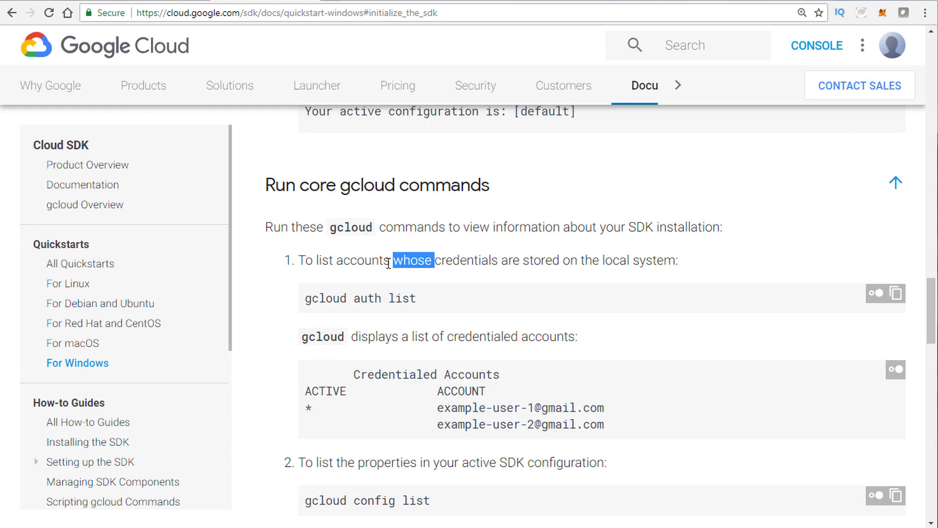
pyautogui.click(389, 263)
pyautogui.moveTo(305, 299); pyautogui.dragTo(481, 306)
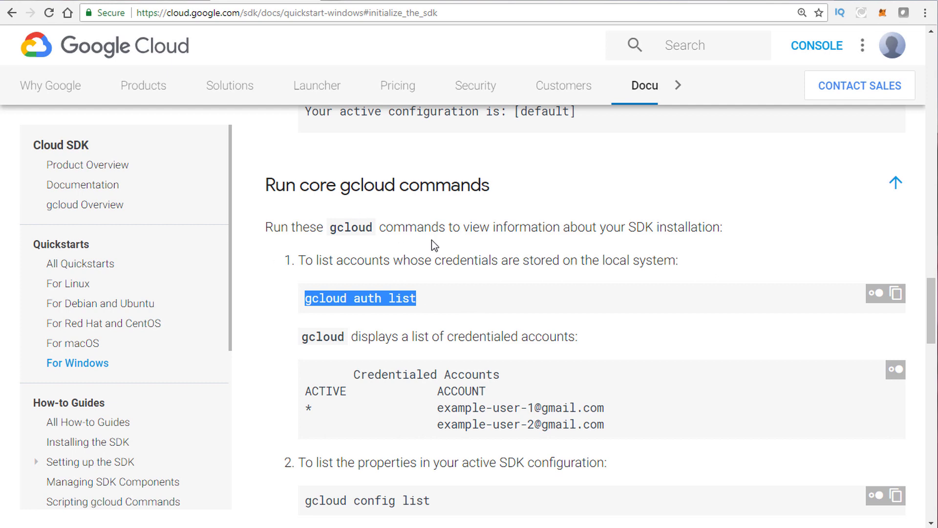
pyautogui.scroll(-5, 405, 231)
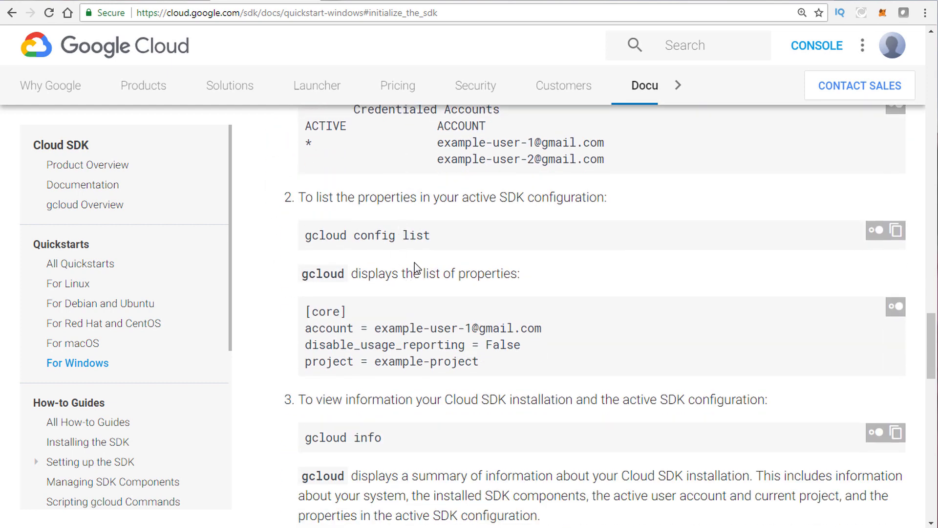
pyautogui.scroll(3, 416, 267)
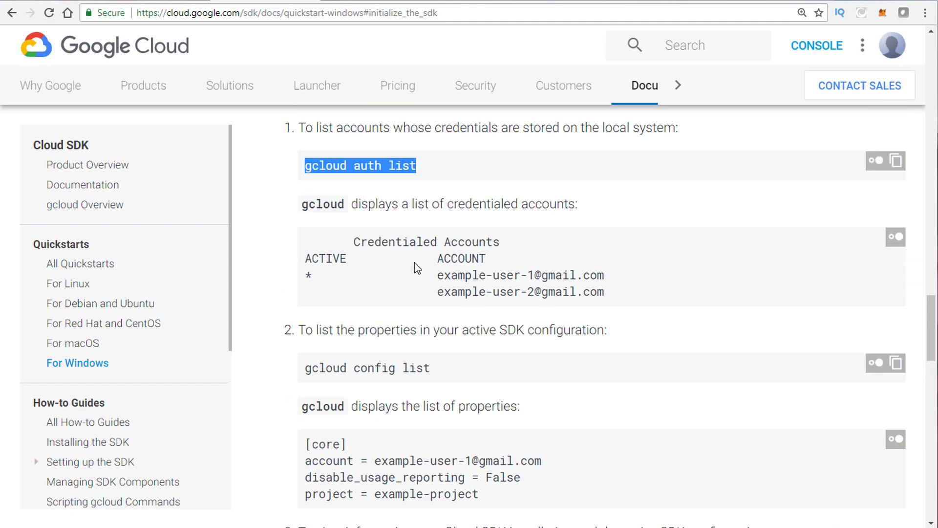
pyautogui.scroll(2, 414, 262)
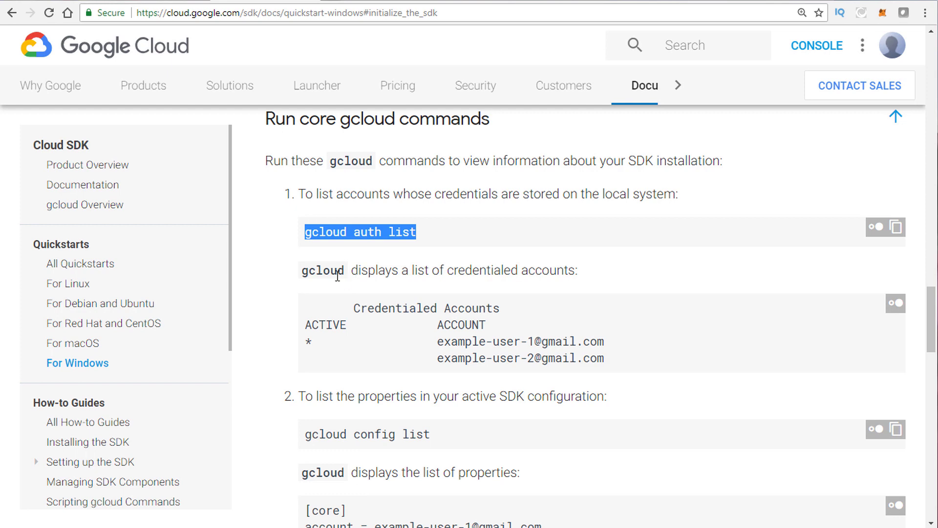
pyautogui.tripleClick(395, 272)
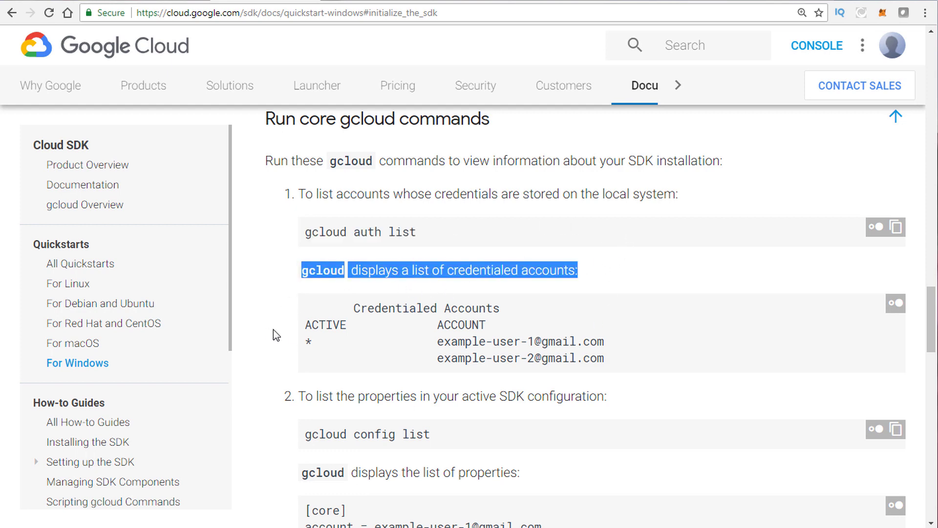
# Compare the gcloud config list and gcloud auth list commands by highlighting each, and look over the gcloud info entry.
pyautogui.click(327, 432)
pyautogui.tripleClick(327, 431)
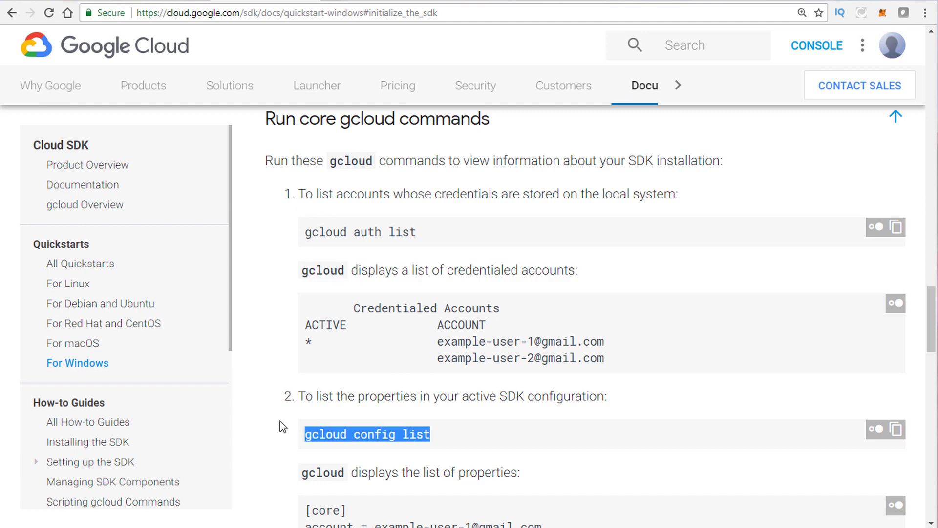
pyautogui.scroll(-3, 278, 420)
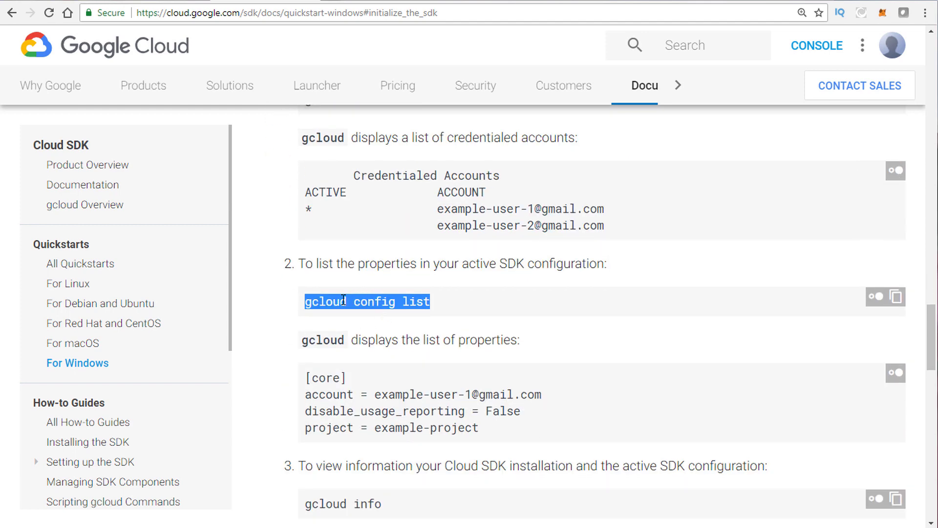
pyautogui.scroll(3, 301, 320)
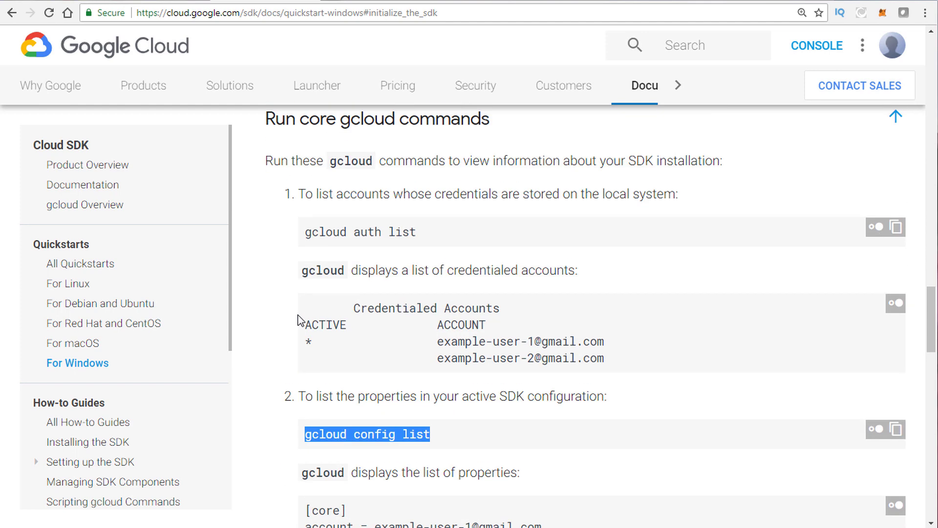
pyautogui.tripleClick(364, 232)
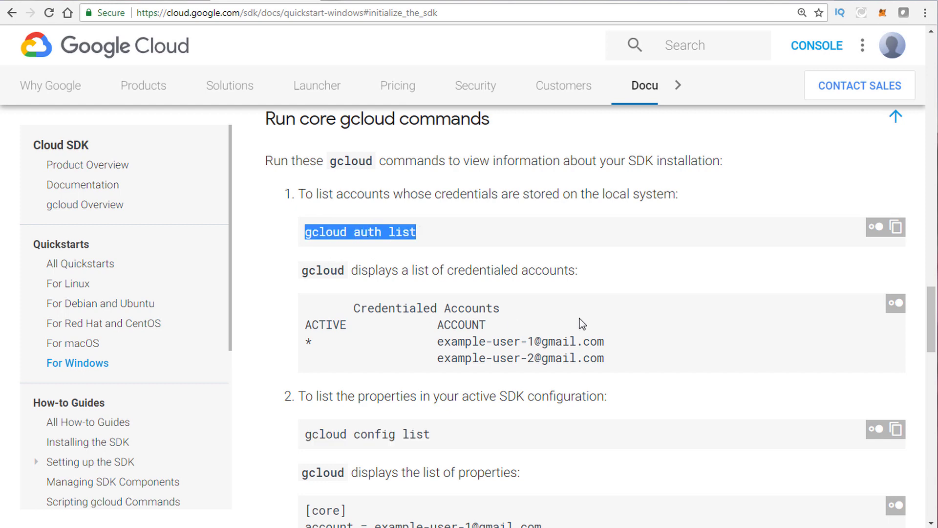
pyautogui.tripleClick(362, 232)
pyautogui.doubleClick(321, 435)
pyautogui.scroll(-5, 300, 429)
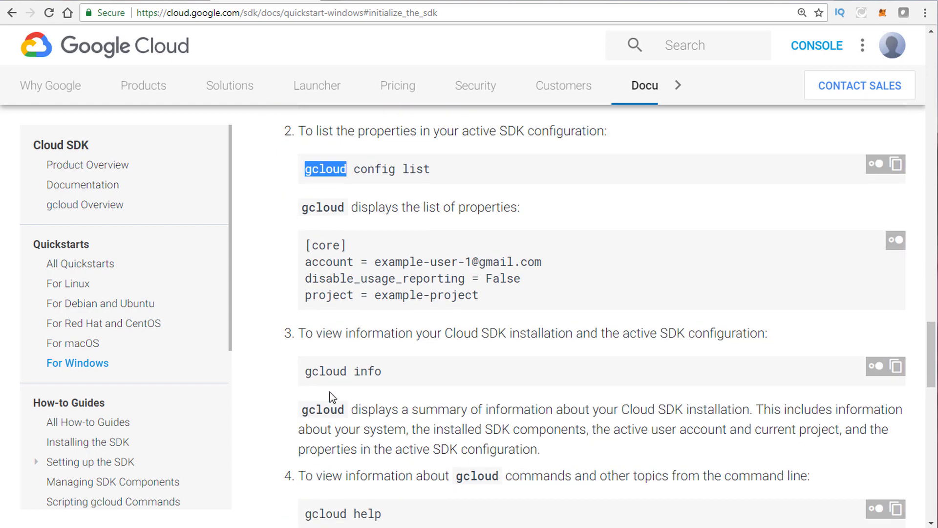
pyautogui.scroll(5, 350, 396)
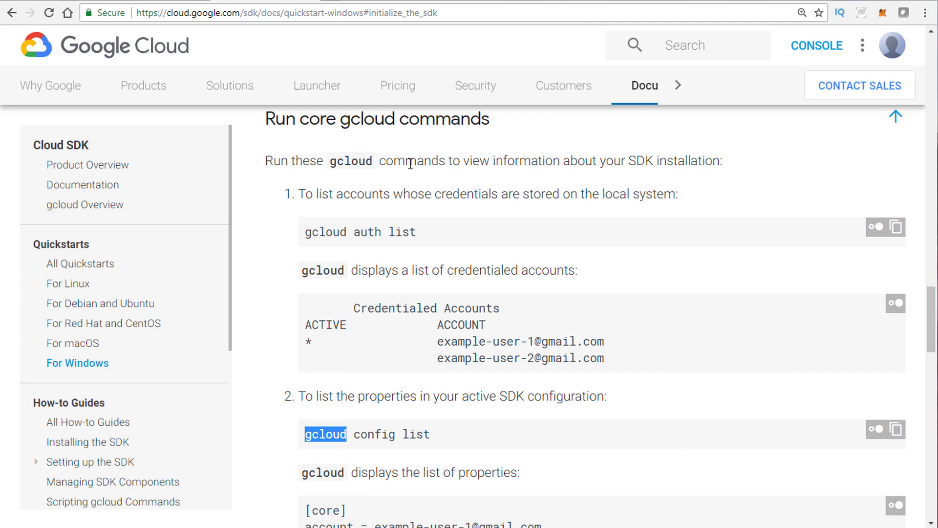
# Return to the exam guide by way of the console's IAM page and highlight the G Suite identities and Enabling APIs objectives.
pyautogui.click(370, 2)
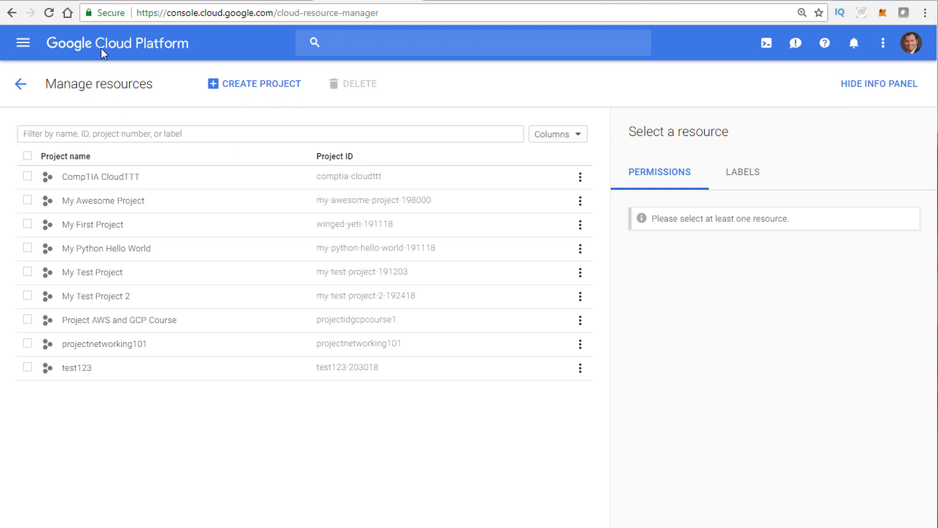
pyautogui.click(20, 83)
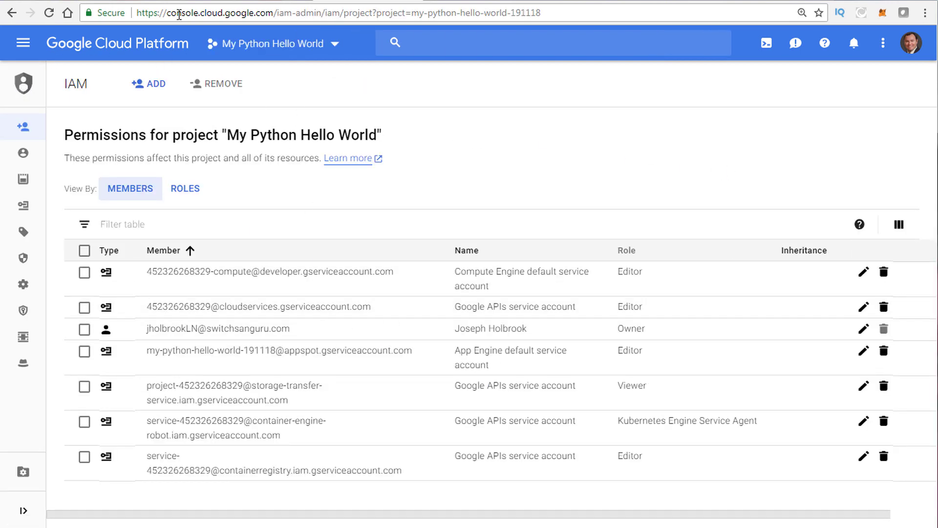
pyautogui.hotkey('ctrl', 'Tab')
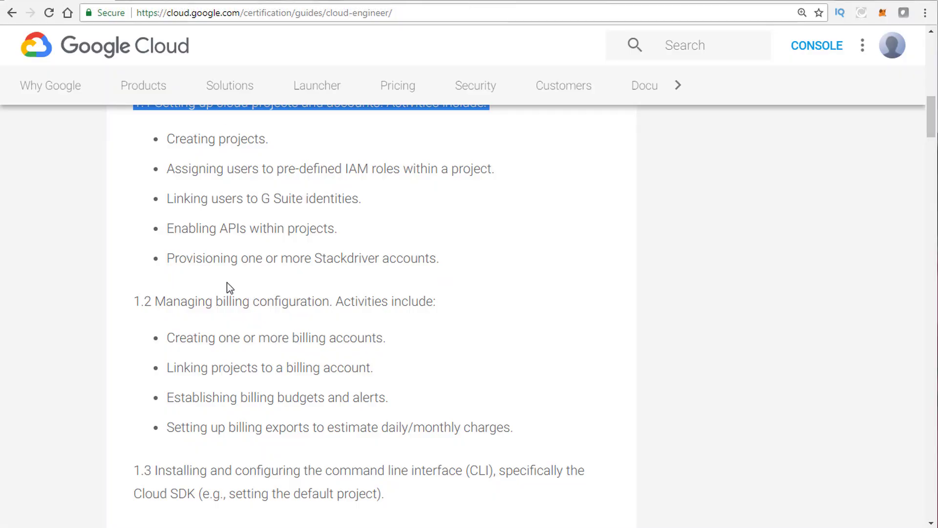
pyautogui.tripleClick(218, 228)
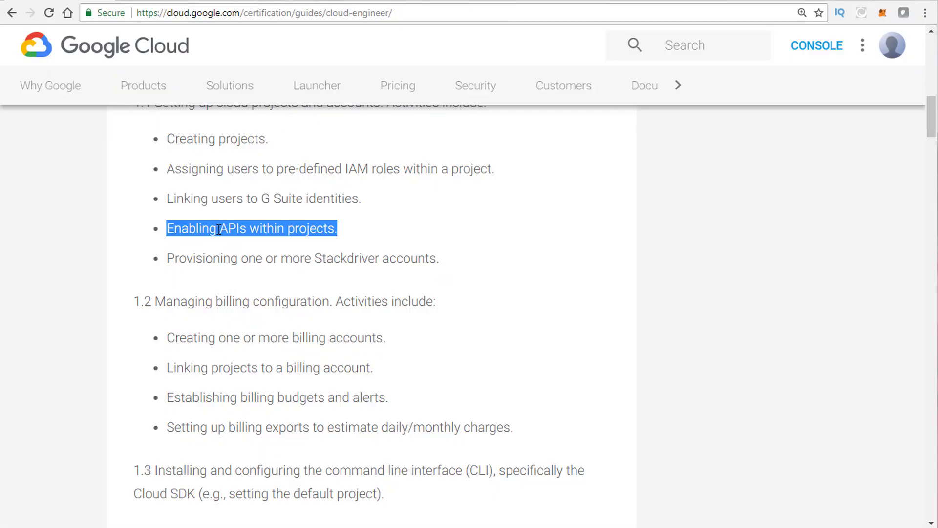
pyautogui.tripleClick(237, 199)
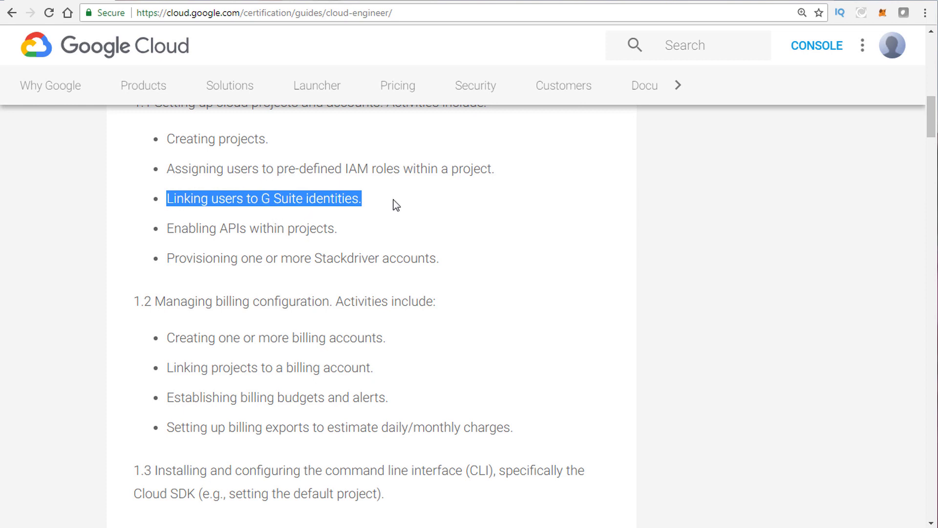
pyautogui.click(264, 233)
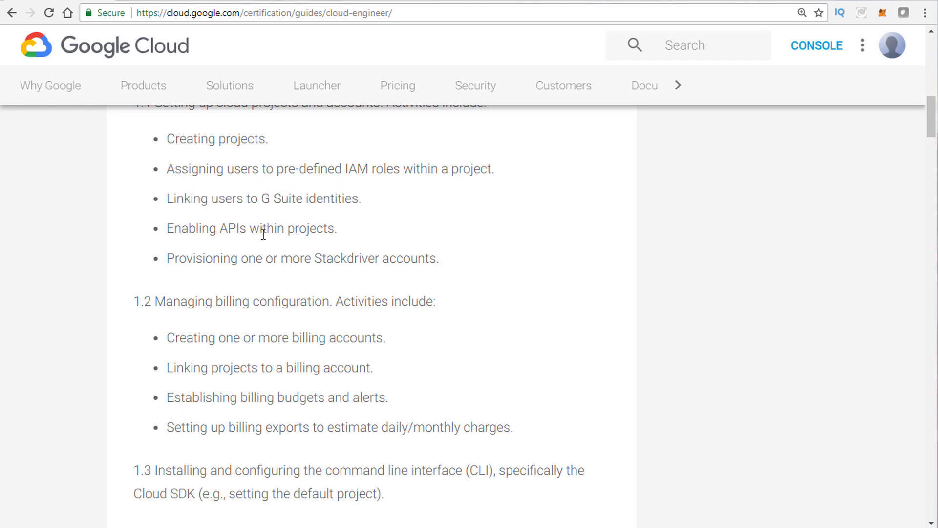
pyautogui.tripleClick(263, 233)
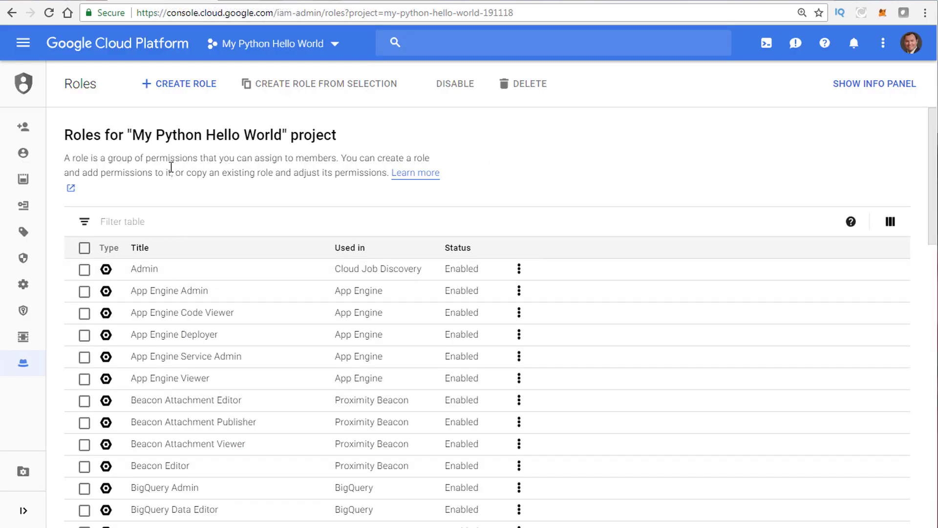
# Select the My Python Hello World project, open its home dashboard and look over the list of recent projects.
pyautogui.click(250, 49)
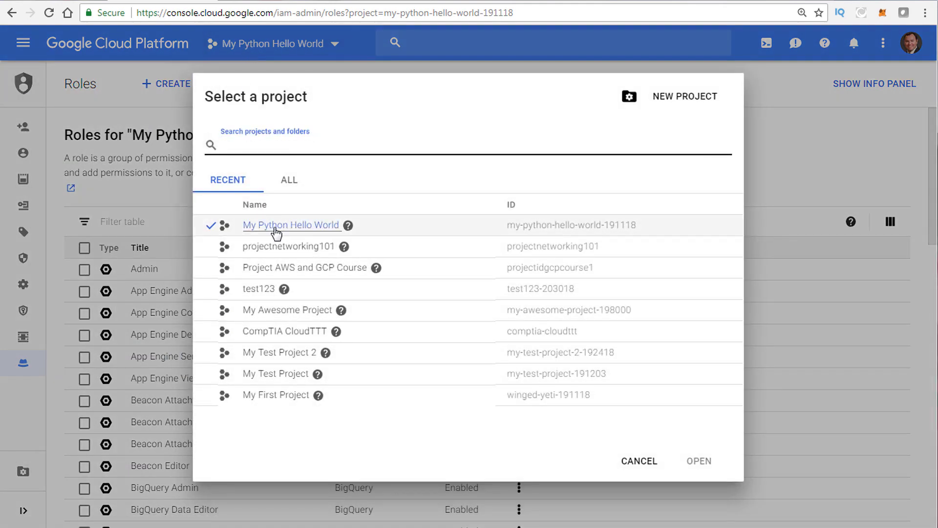
pyautogui.click(275, 227)
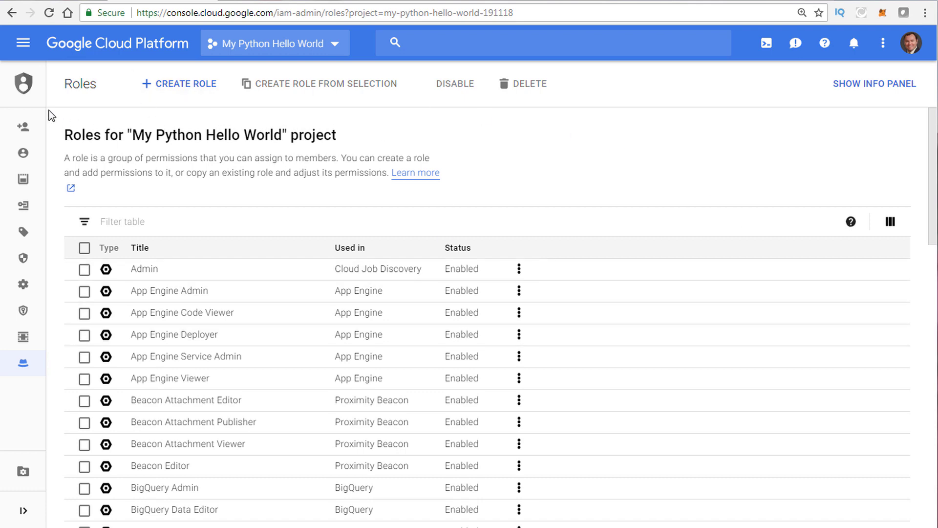
pyautogui.click(23, 43)
pyautogui.click(64, 86)
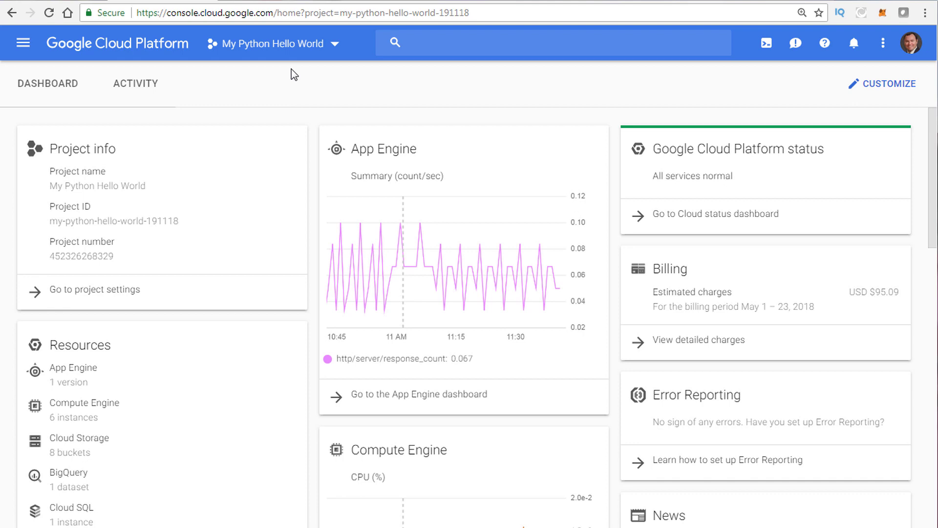
pyautogui.click(335, 44)
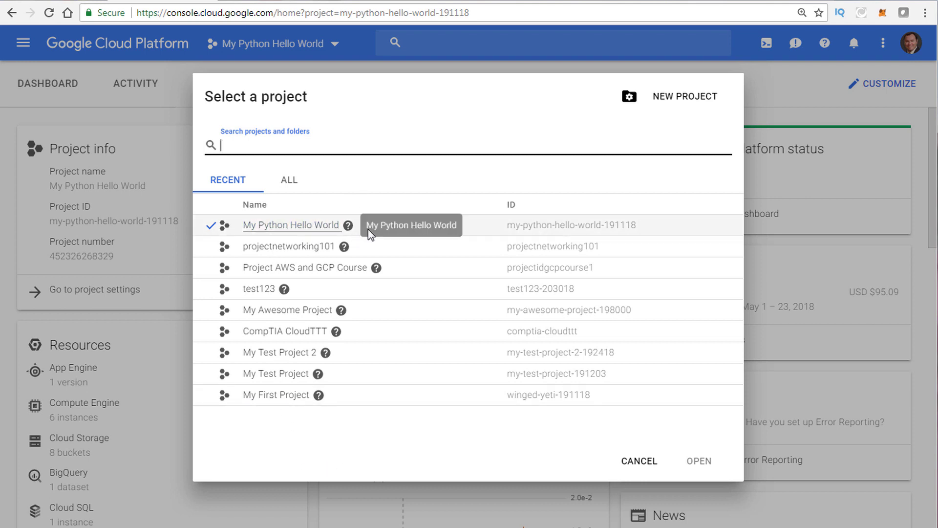
pyautogui.click(640, 462)
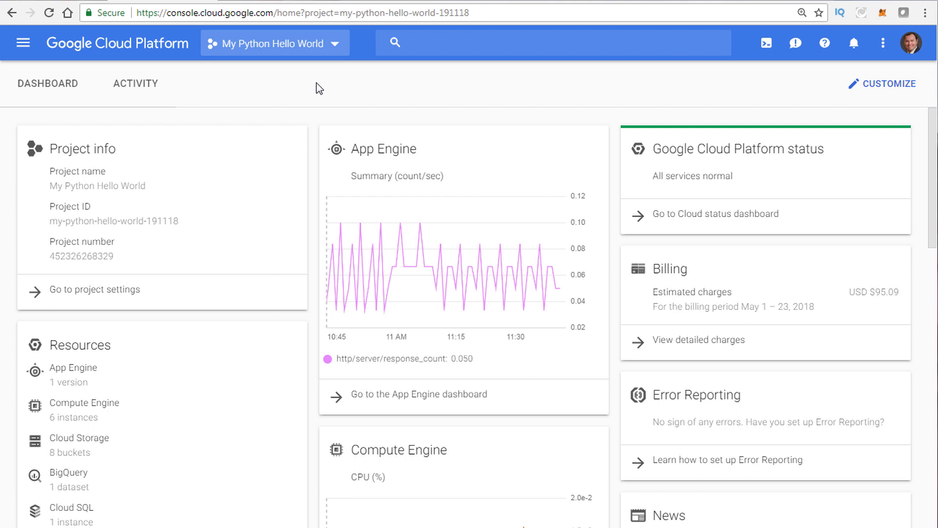
# View the project's settings, and review the members and roles on its IAM permissions page.
pyautogui.click(93, 291)
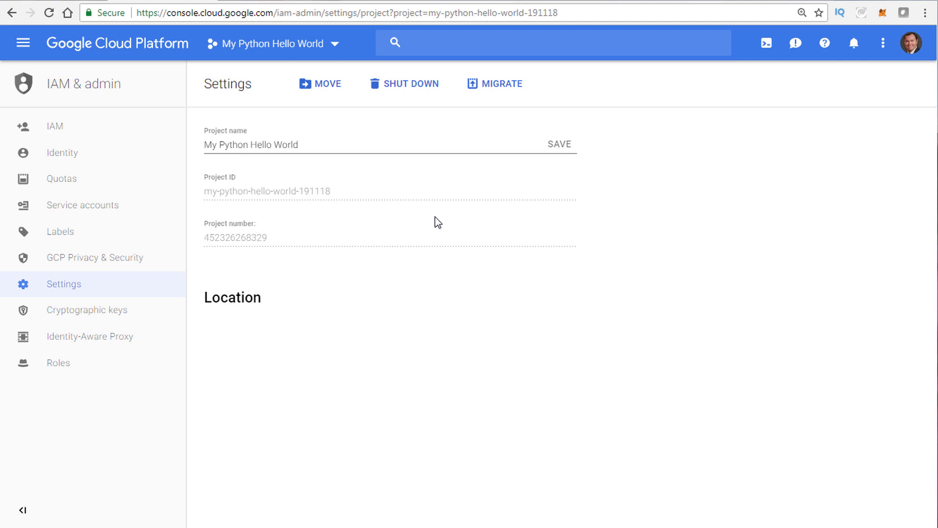
pyautogui.click(75, 131)
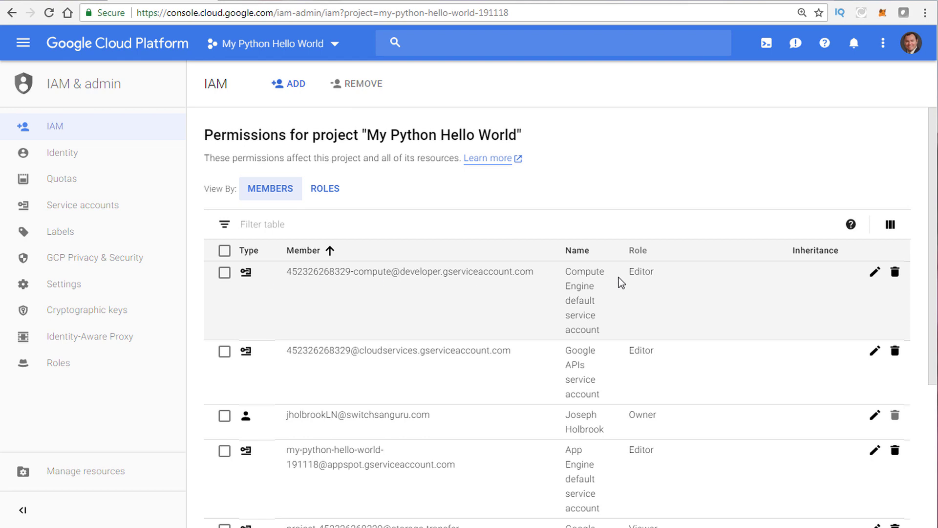
pyautogui.scroll(-3, 593, 205)
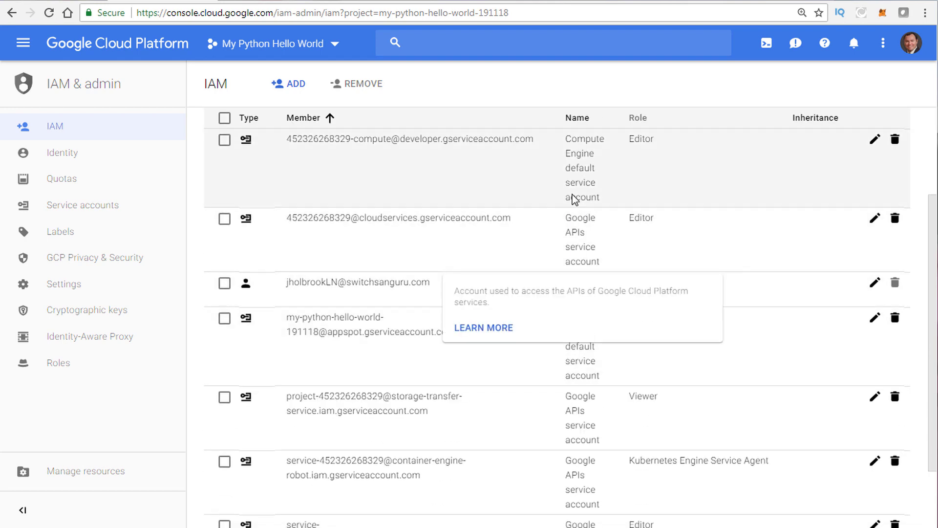
pyautogui.scroll(-1, 575, 425)
pyautogui.scroll(4, 582, 234)
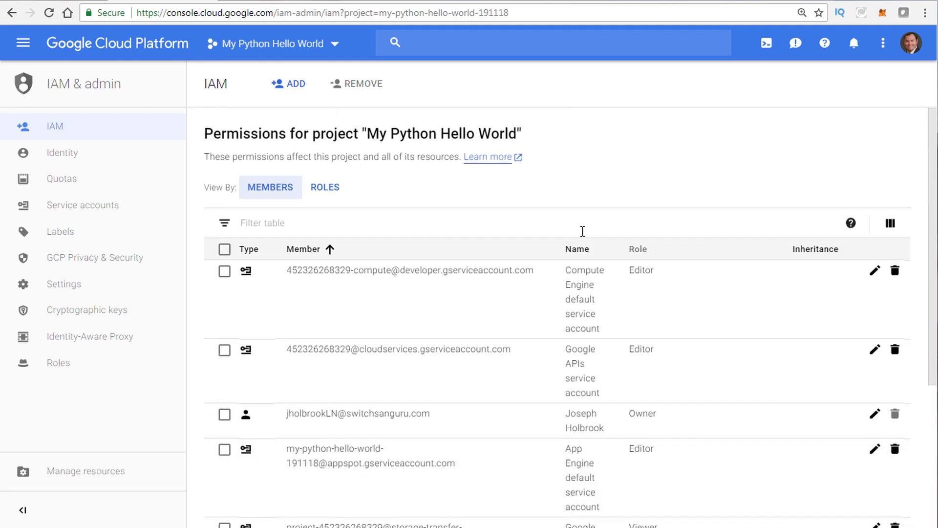
pyautogui.scroll(-4, 582, 231)
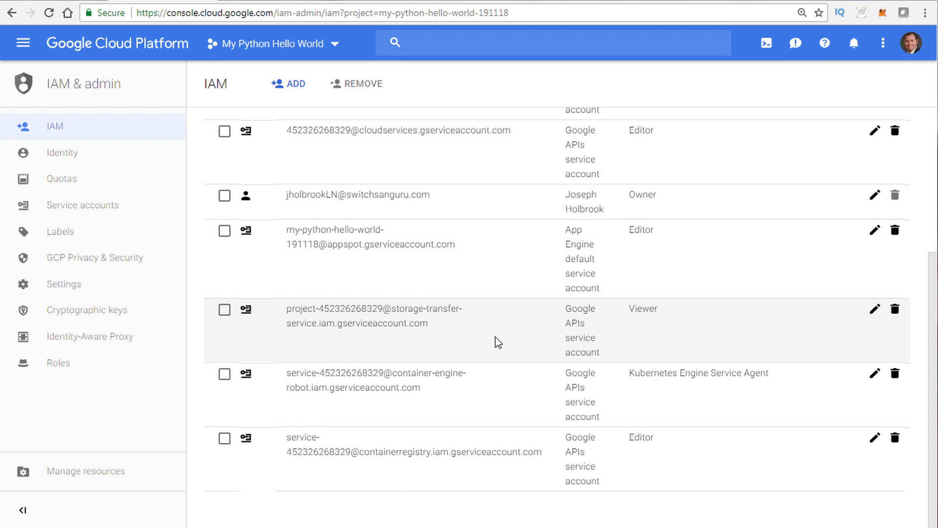
# Search the console for "api", open the APIs & Services dashboard and review its traffic chart and enabled APIs.
pyautogui.click(445, 44)
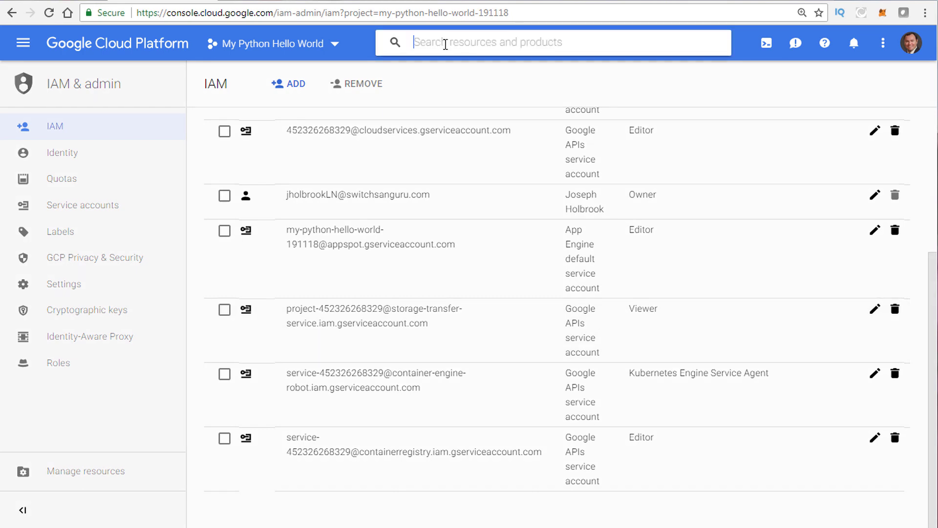
pyautogui.write('api')
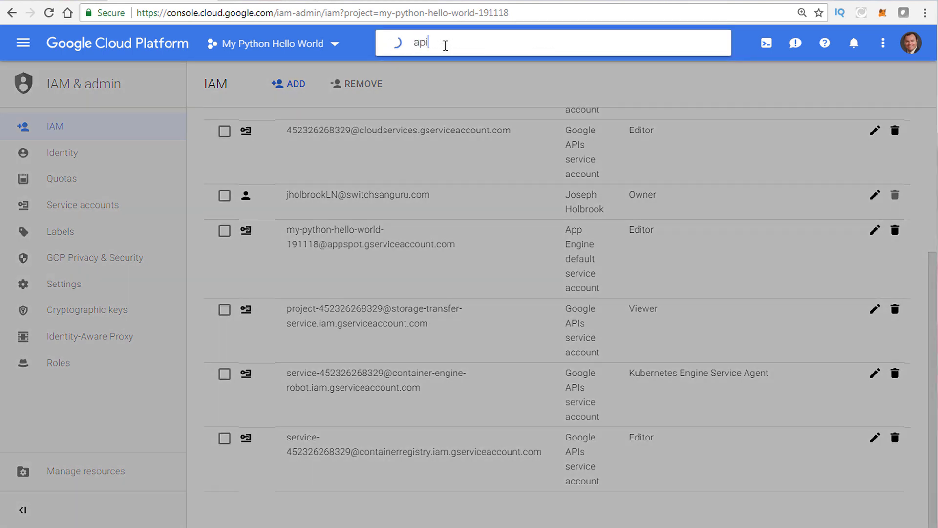
pyautogui.click(439, 78)
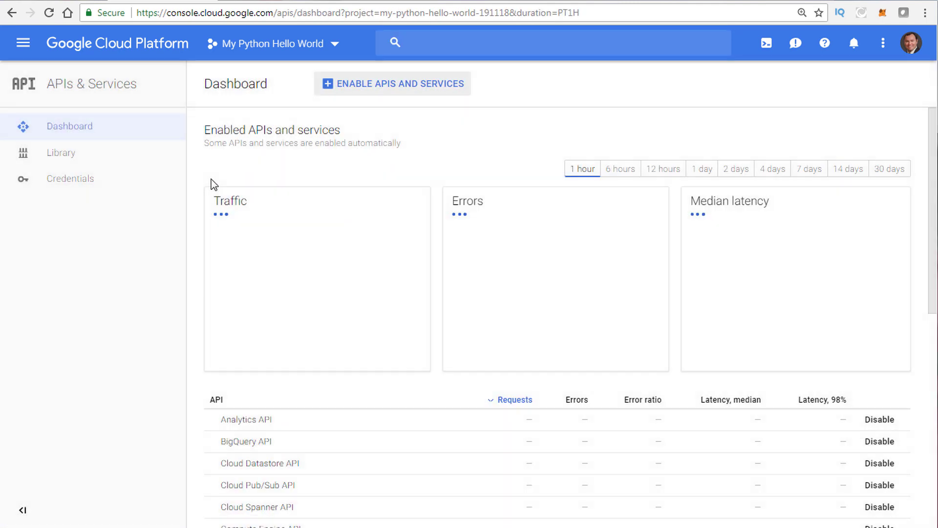
pyautogui.scroll(-3, 279, 305)
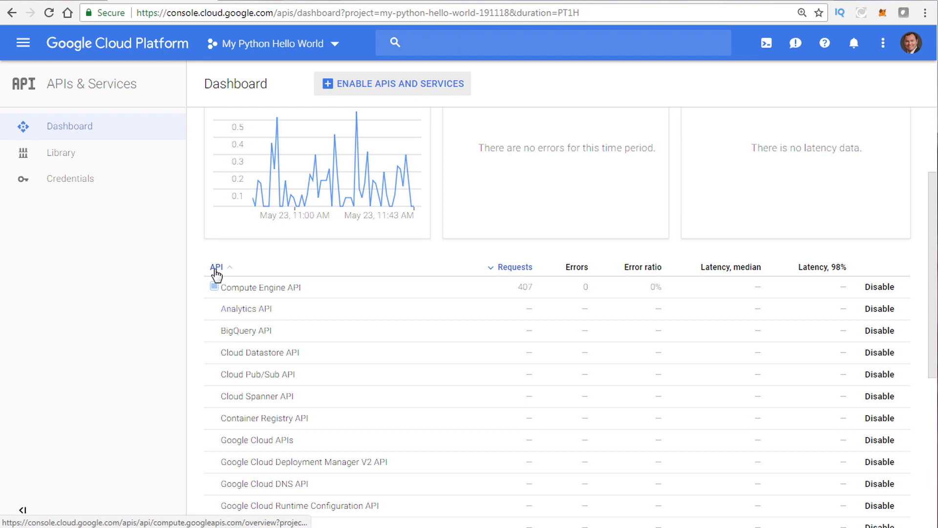
pyautogui.scroll(1, 355, 272)
pyautogui.scroll(3, 353, 271)
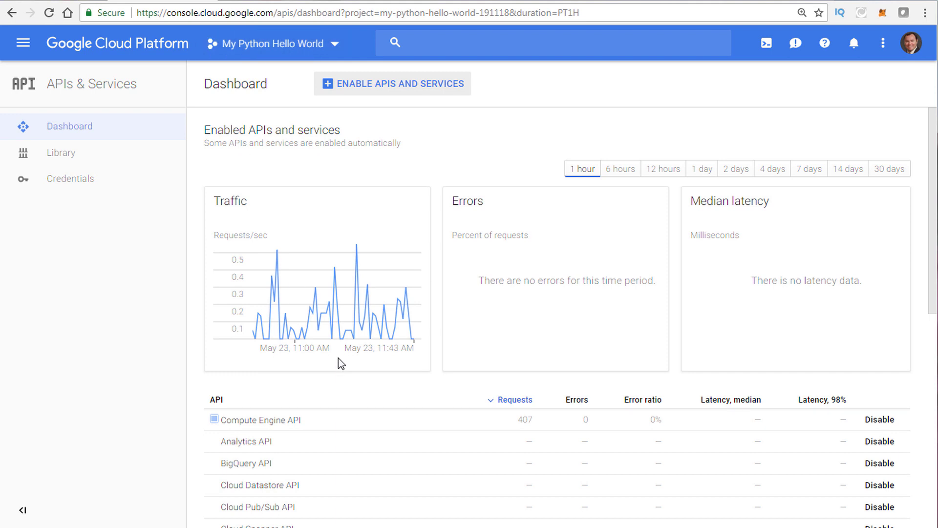
pyautogui.scroll(-3, 338, 357)
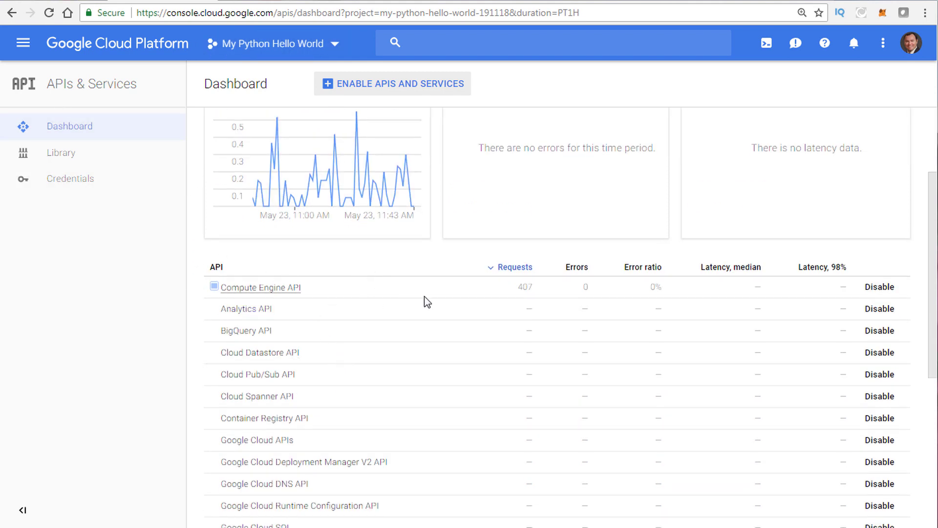
# Bring up and cancel the option to disable the Compute Engine API, and look through the APIs & Services entries and enabled APIs.
pyautogui.click(879, 287)
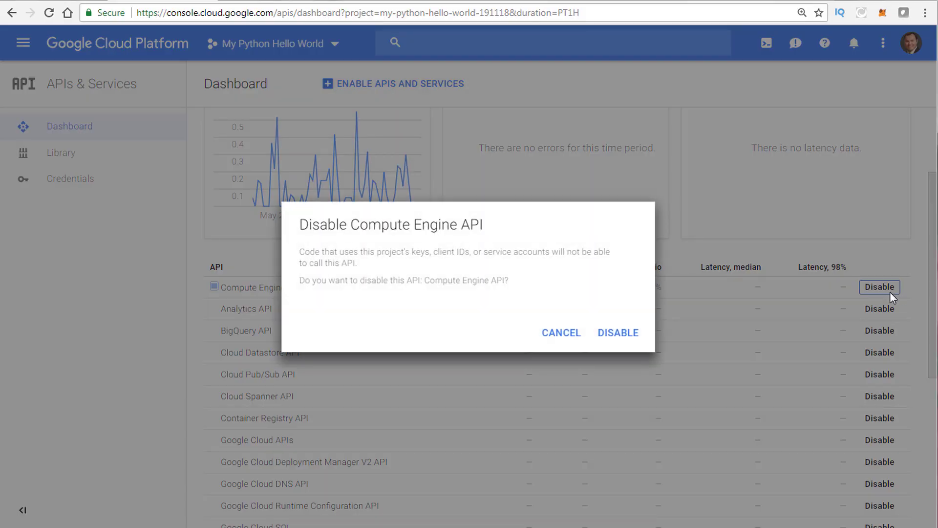
pyautogui.click(569, 337)
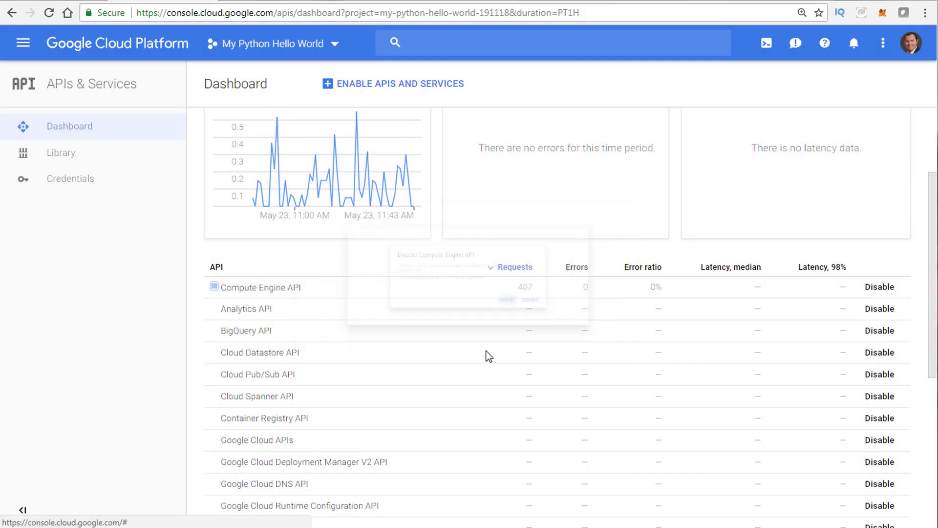
pyautogui.click(23, 44)
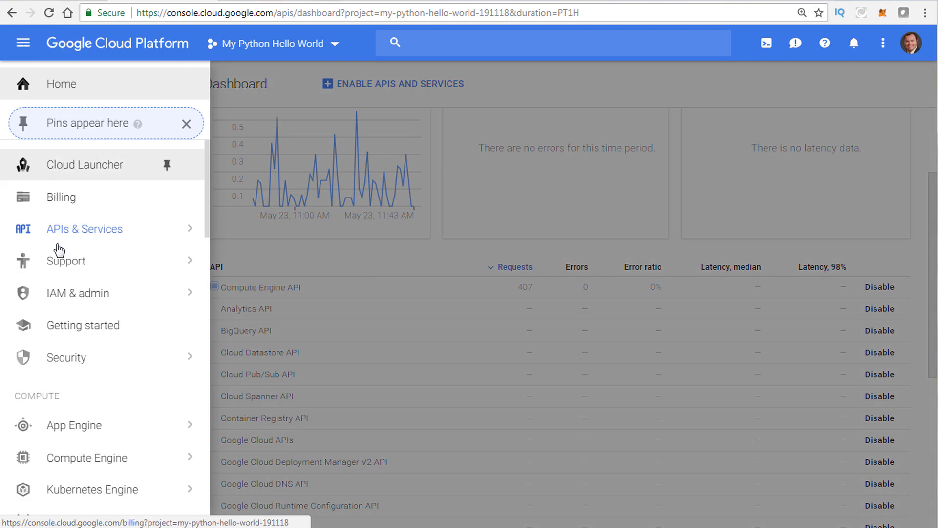
pyautogui.moveTo(66, 233)
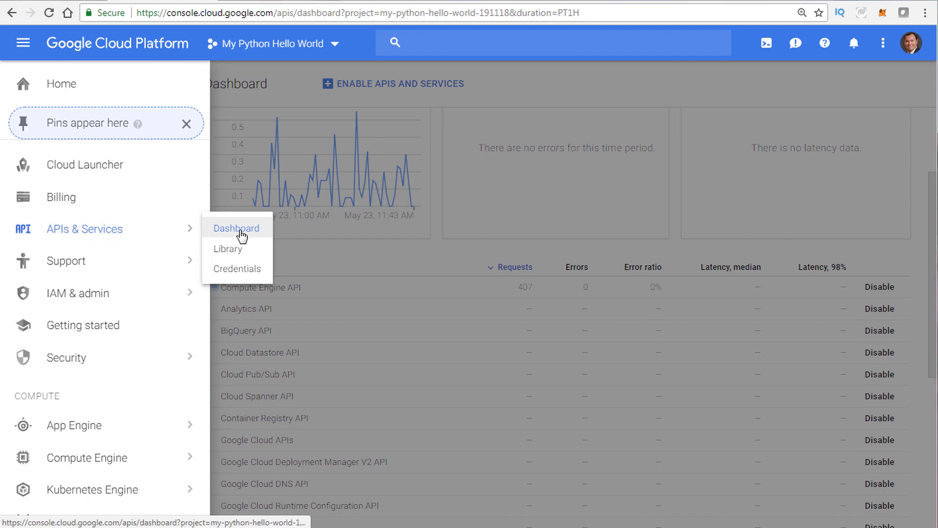
pyautogui.click(362, 262)
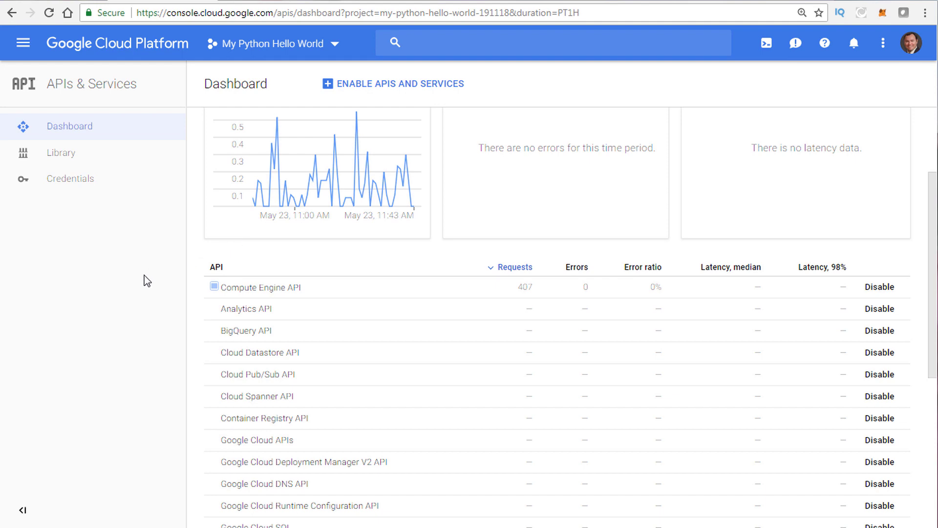
pyautogui.scroll(-6, 207, 250)
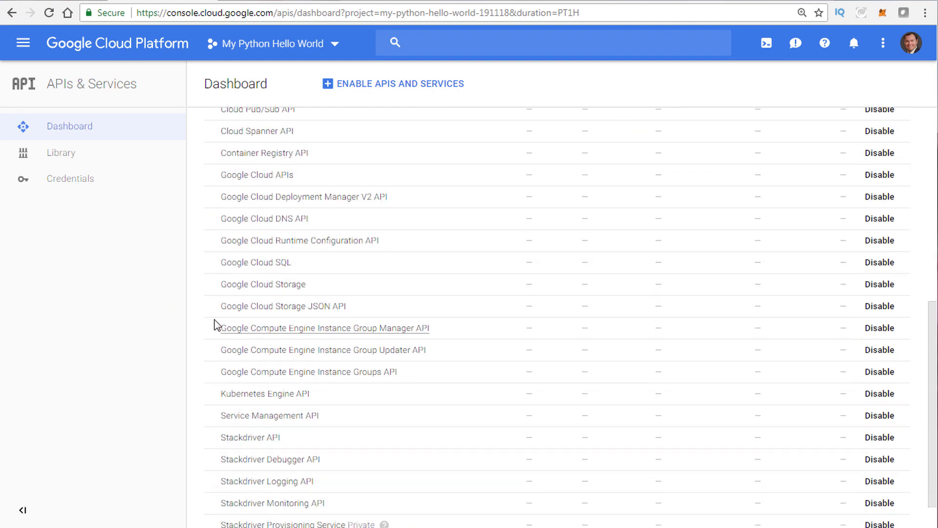
pyautogui.scroll(9, 385, 362)
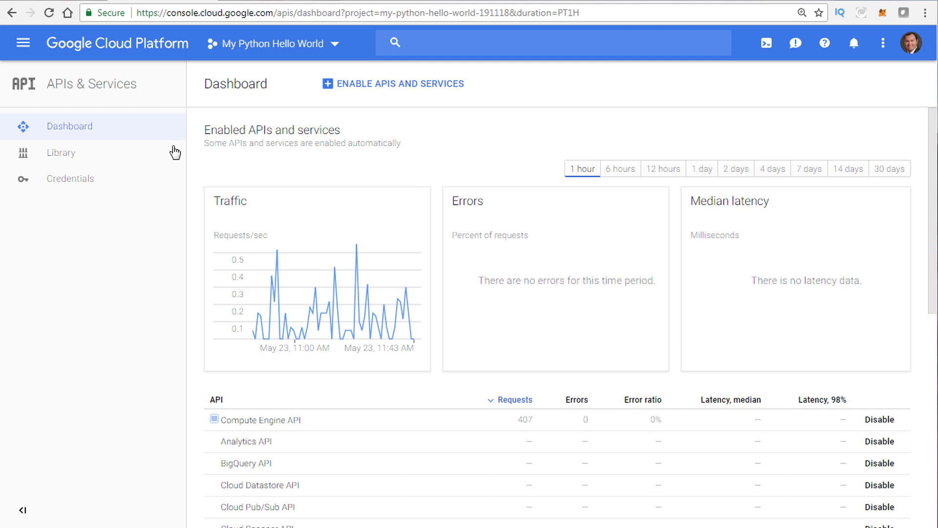
# Open the API Library and browse the Maps, Machine learning, G Suite and YouTube categories.
pyautogui.click(447, 85)
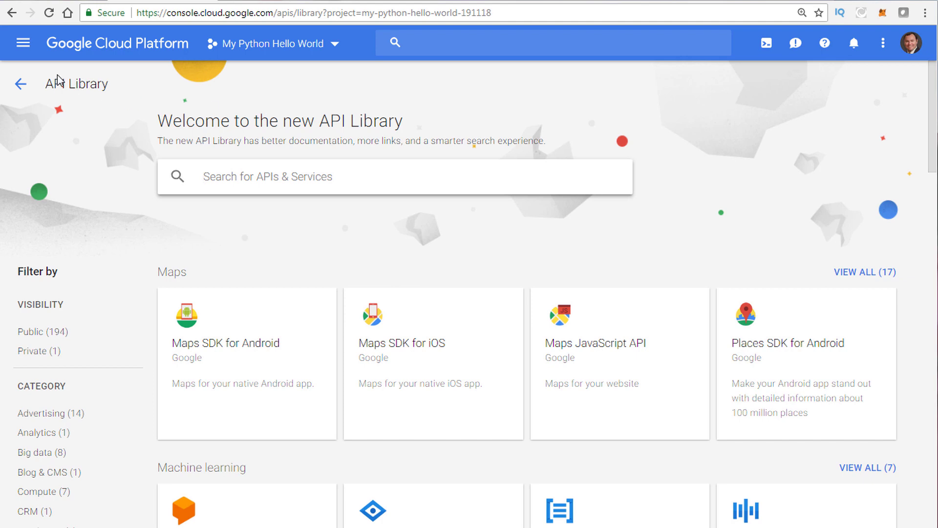
pyautogui.scroll(-4, 367, 114)
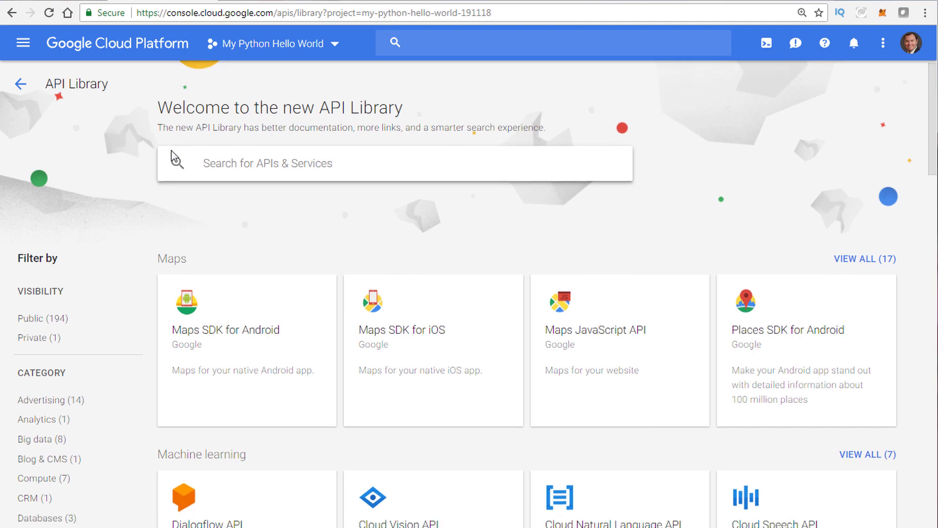
pyautogui.scroll(-2, 259, 61)
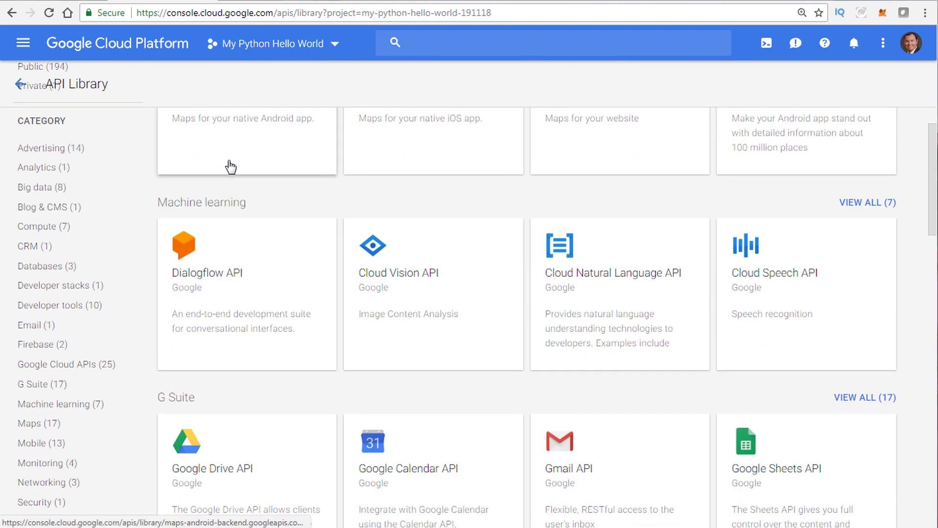
pyautogui.scroll(6, 251, 251)
pyautogui.scroll(-4, 469, 243)
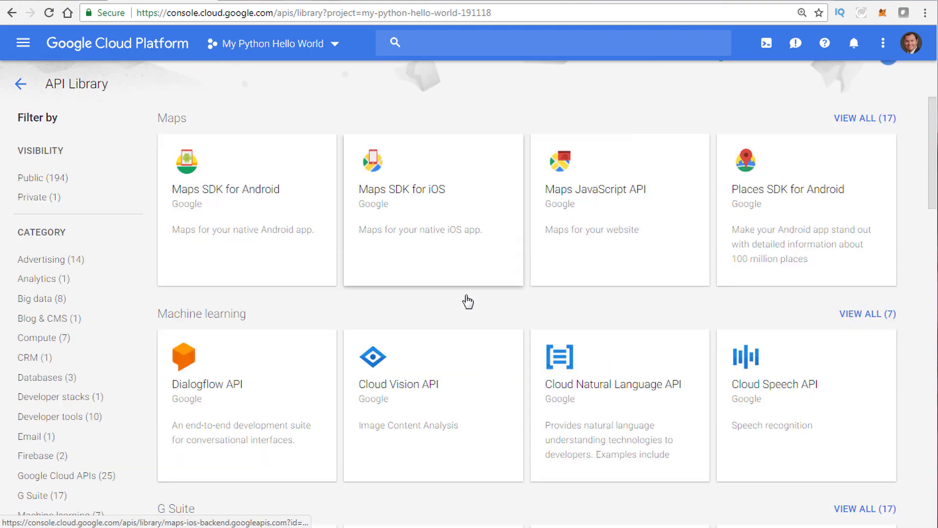
pyautogui.scroll(-5, 310, 265)
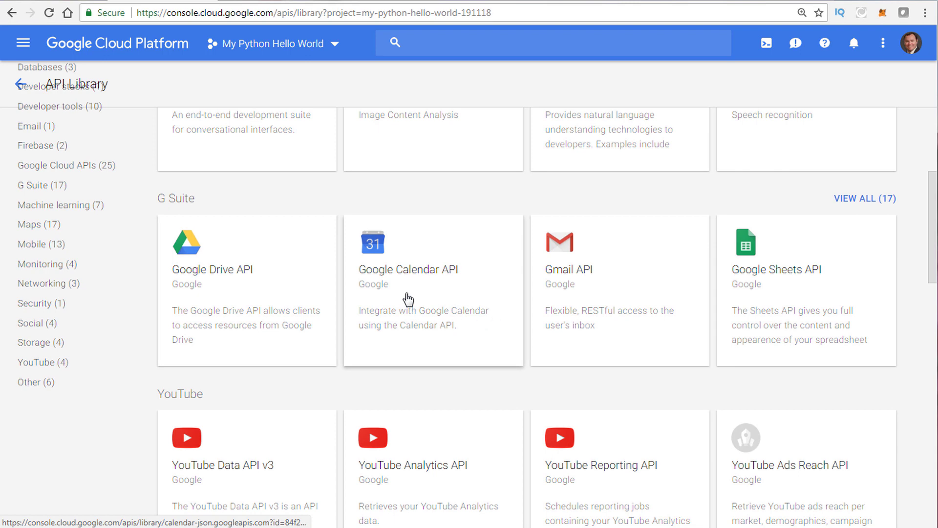
# Open the Google Calendar API from the G Suite category and enable it for the project.
pyautogui.click(395, 283)
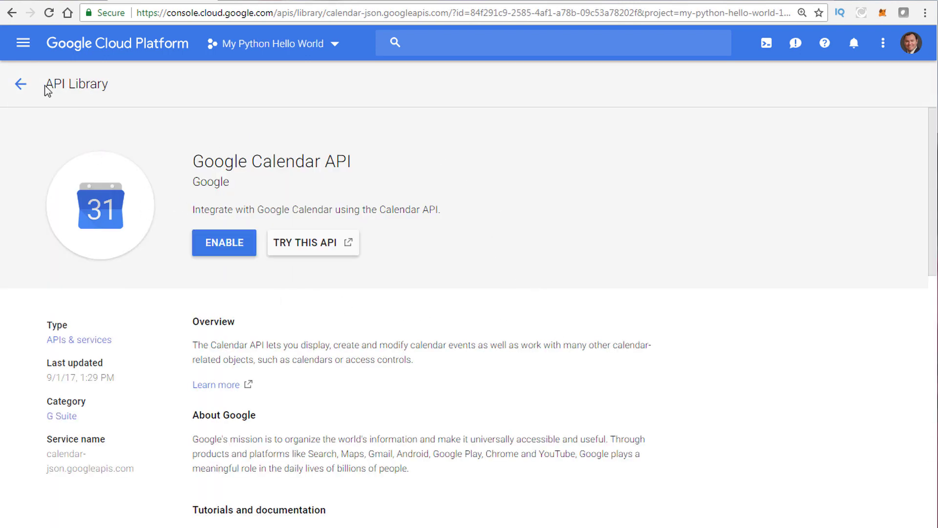
pyautogui.moveTo(57, 83); pyautogui.dragTo(126, 83)
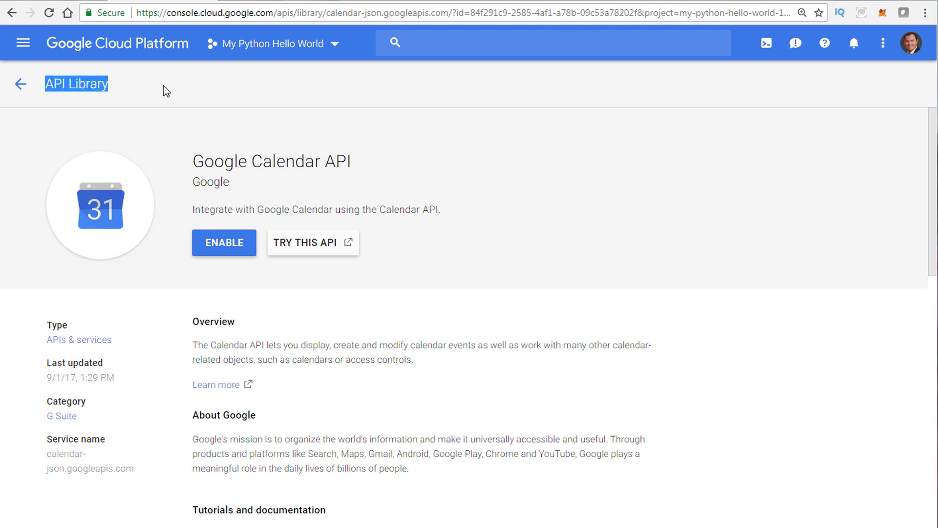
pyautogui.click(237, 252)
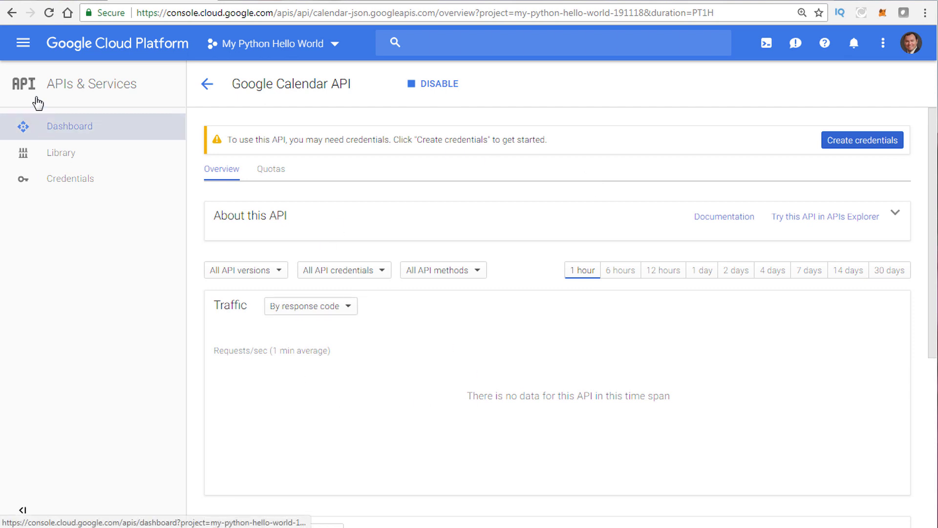
# Switch the console to the projectnetworking101 project and review its list of enabled APIs and services.
pyautogui.click(22, 43)
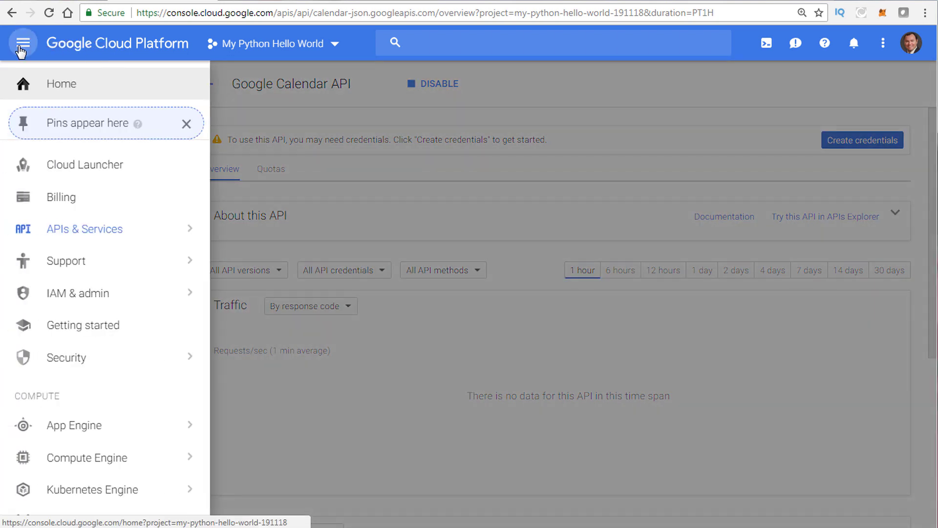
pyautogui.moveTo(81, 232)
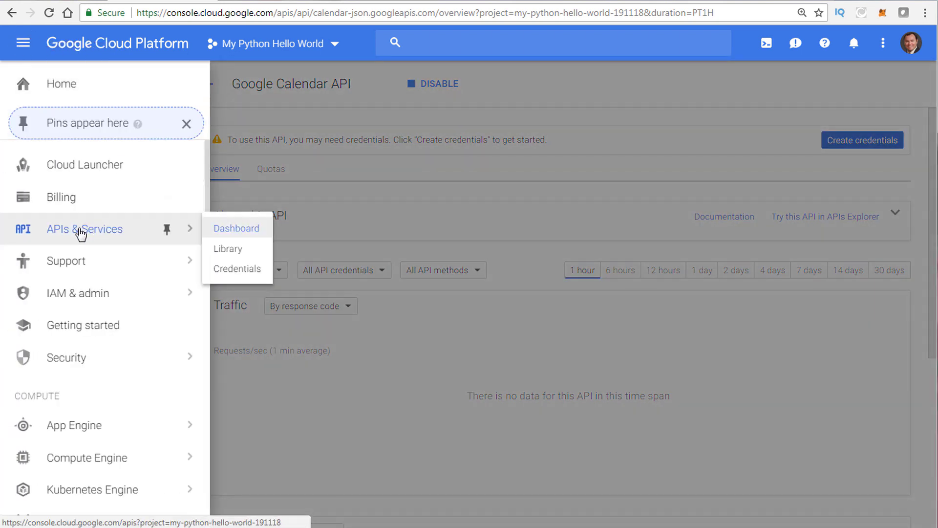
pyautogui.click(247, 228)
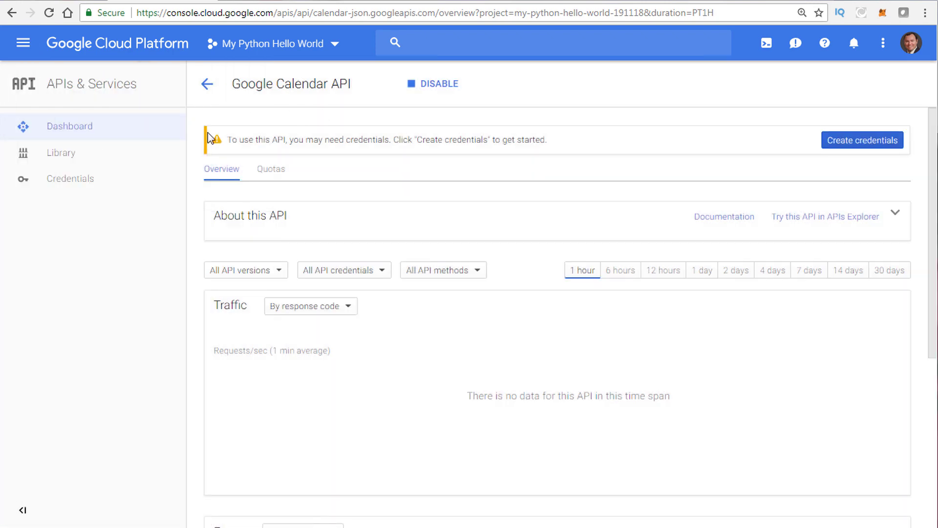
pyautogui.click(248, 43)
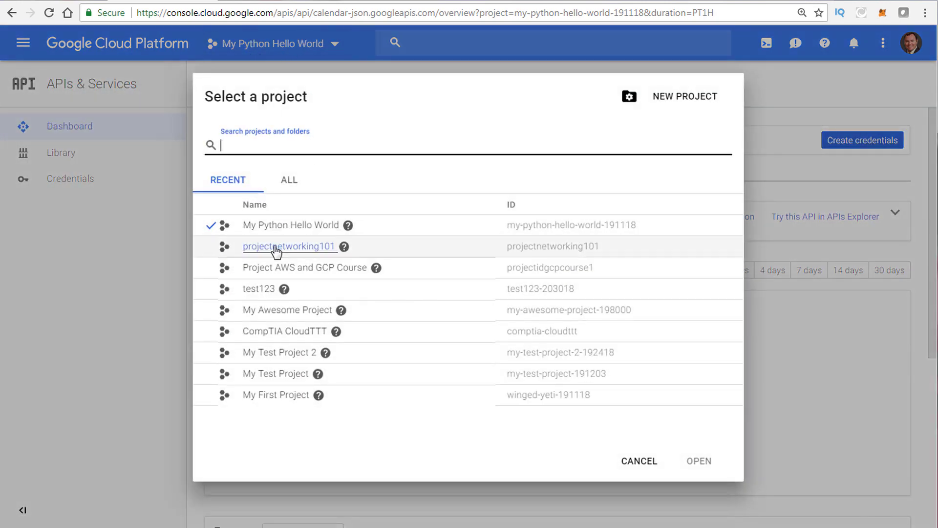
pyautogui.click(276, 249)
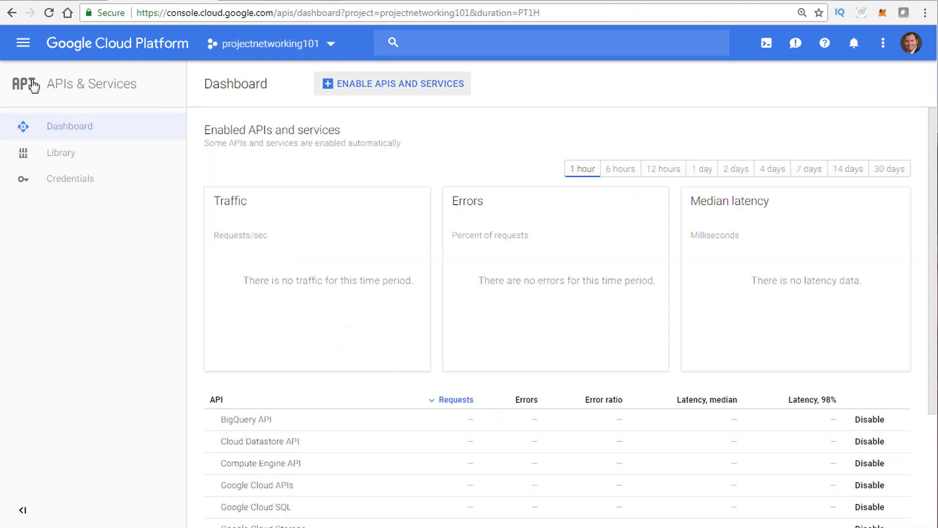
pyautogui.scroll(-3, 355, 368)
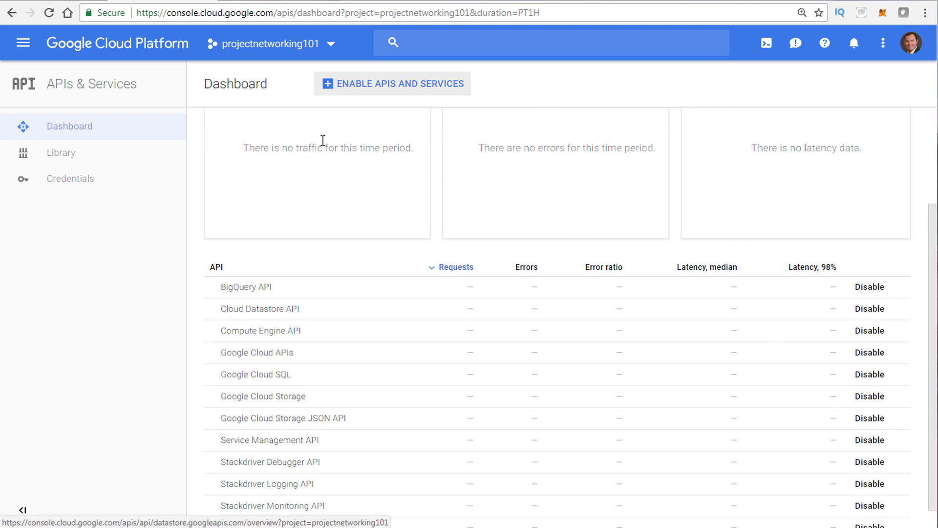
pyautogui.scroll(-1, 370, 243)
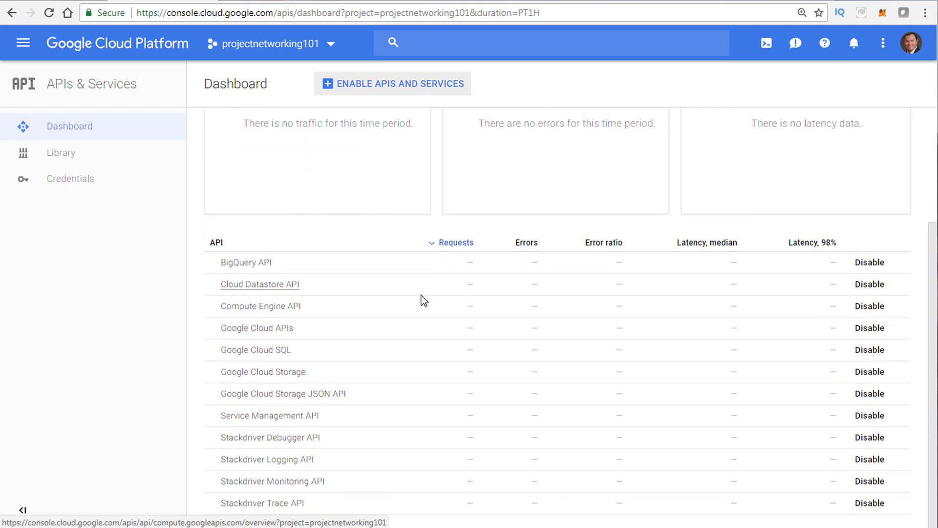
# Try to disable the BigQuery API for projectnetworking101.
pyautogui.click(877, 268)
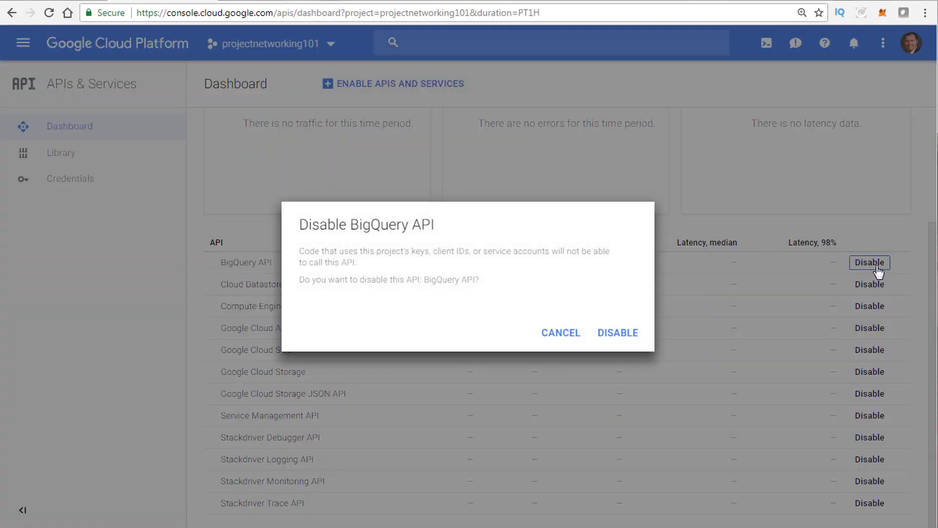
pyautogui.click(750, 252)
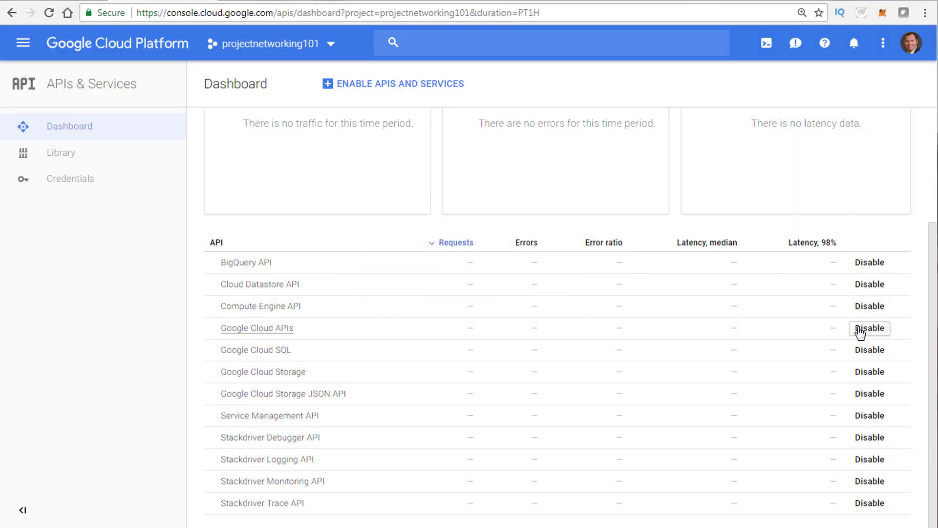
pyautogui.click(875, 266)
pyautogui.click(618, 335)
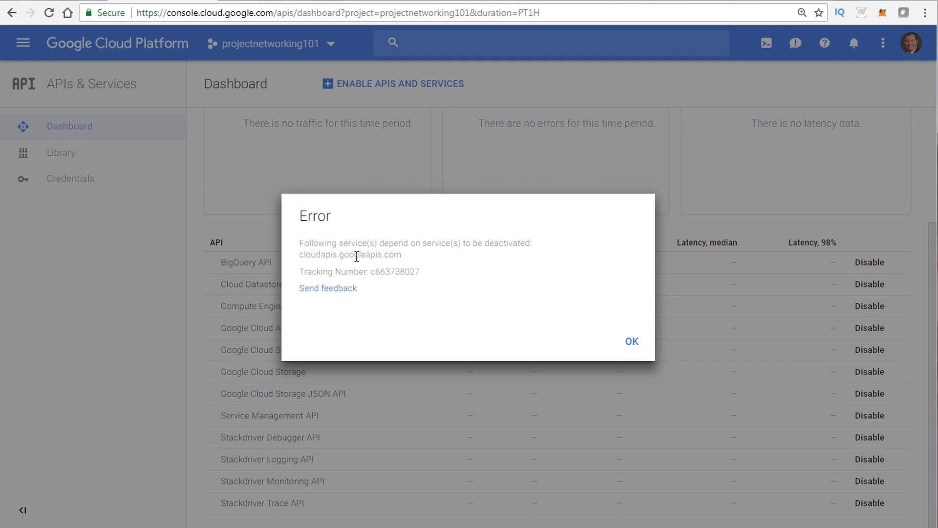
pyautogui.click(635, 341)
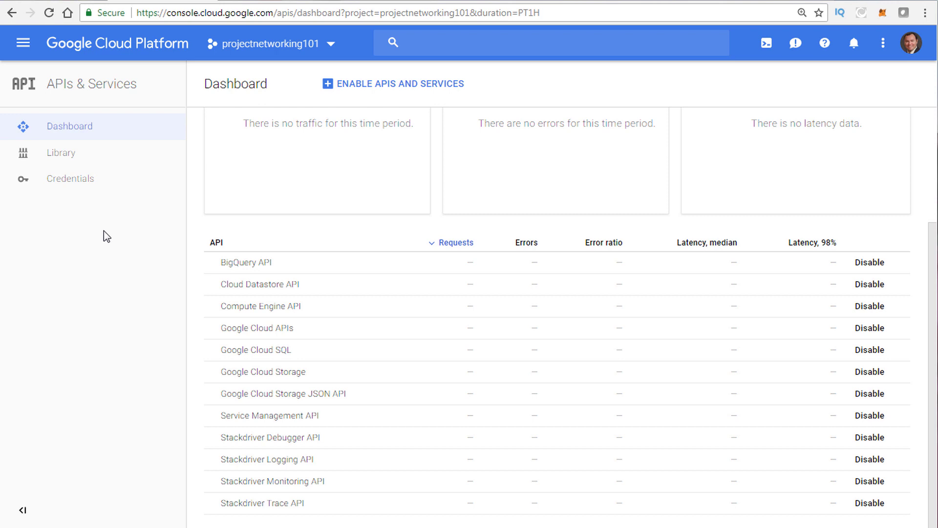
# Return to the Cloud Engineer exam guide and read the billing configuration activities under item 1.2.
pyautogui.click(57, 2)
pyautogui.scroll(-1, 238, 296)
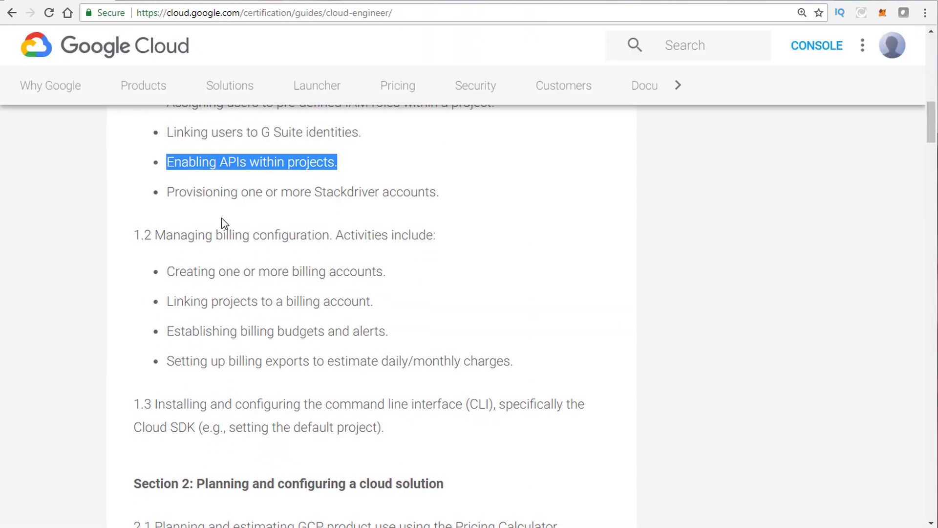
pyautogui.click(214, 235)
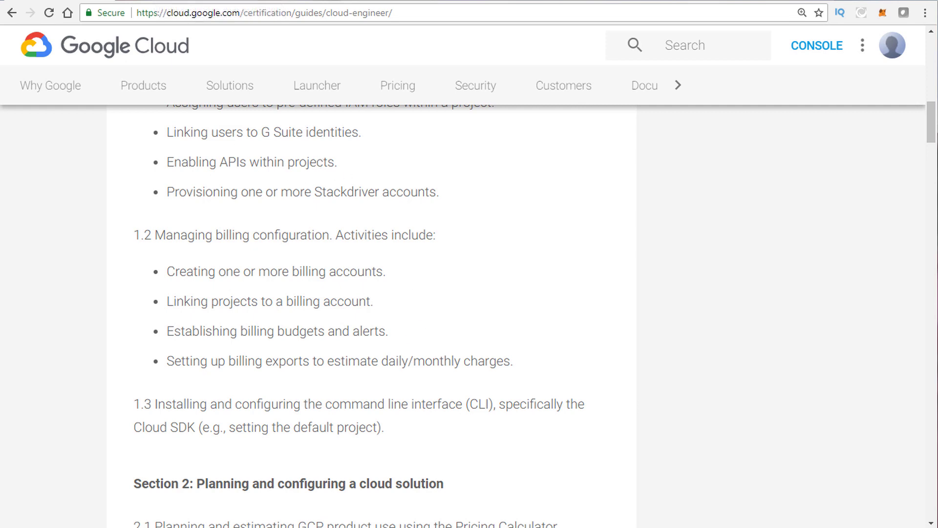
pyautogui.click(352, 1)
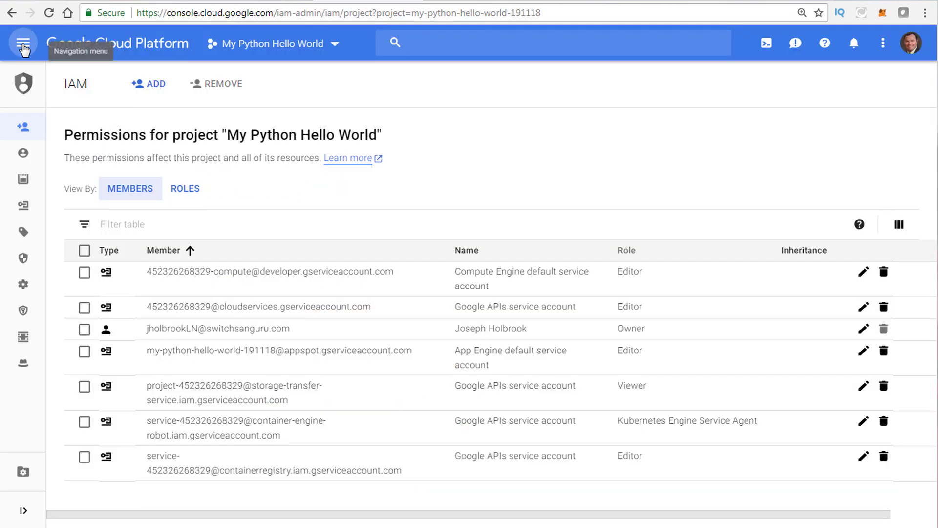
pyautogui.click(23, 43)
pyautogui.click(55, 88)
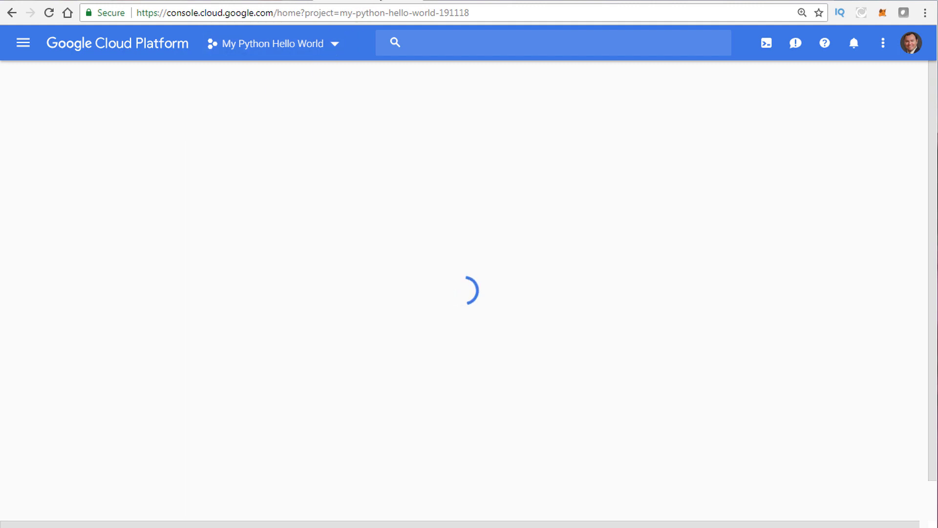
pyautogui.click(193, 2)
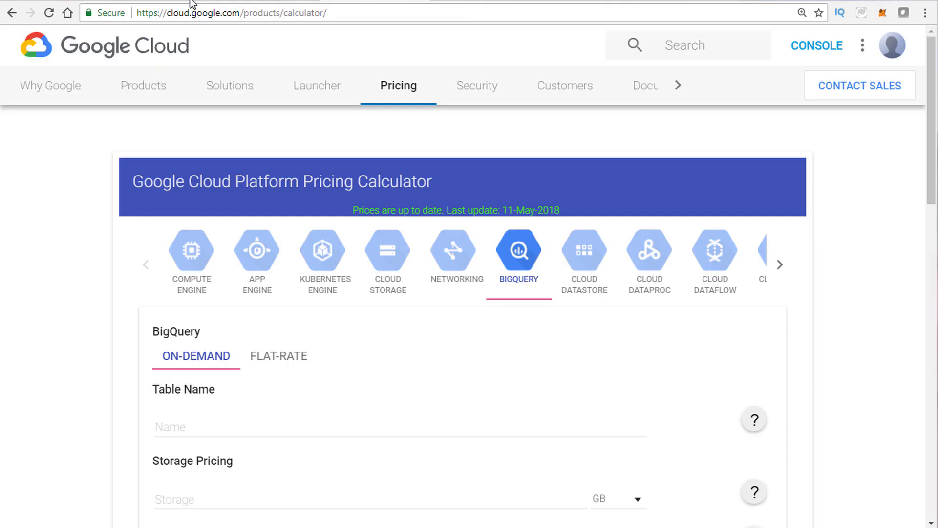
# Return to the projectnetworking101 console, view its home dashboard and open the project's Billing page.
pyautogui.click(162, 2)
pyautogui.click(23, 43)
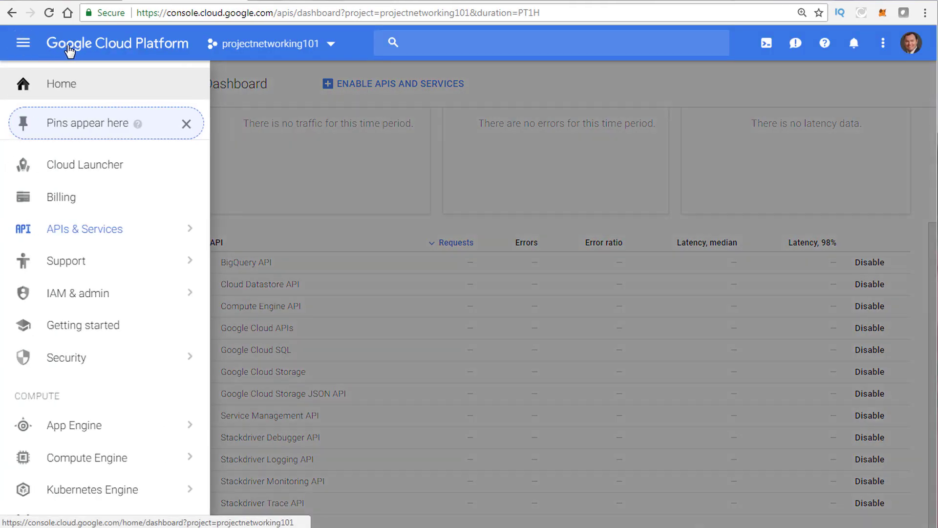
pyautogui.click(88, 45)
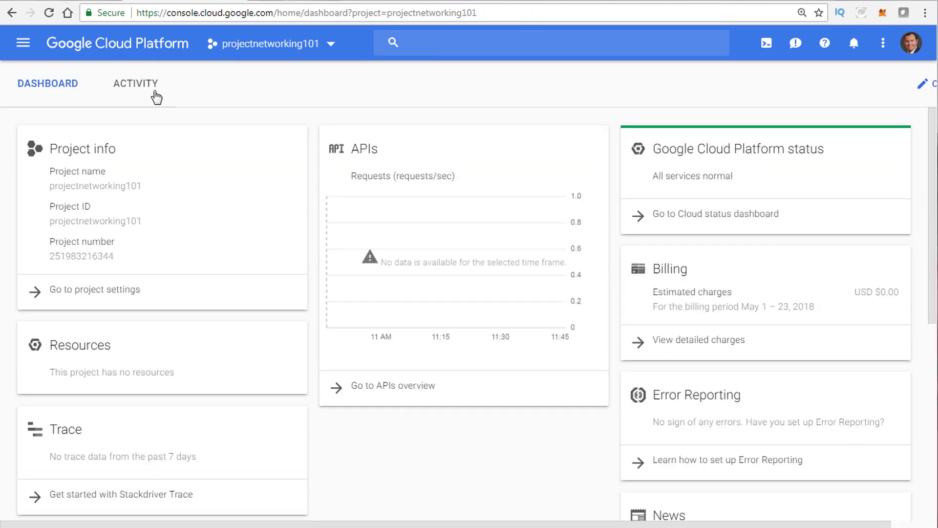
pyautogui.click(25, 43)
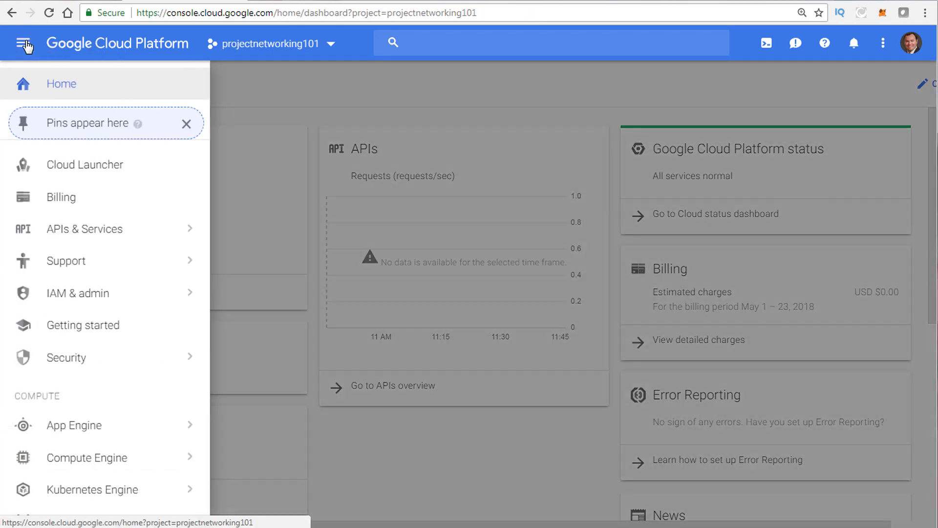
pyautogui.click(73, 198)
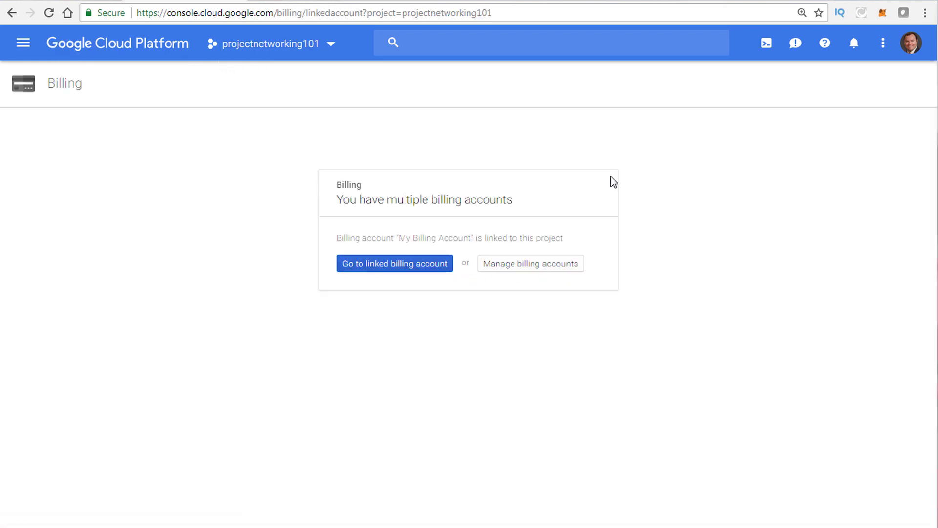
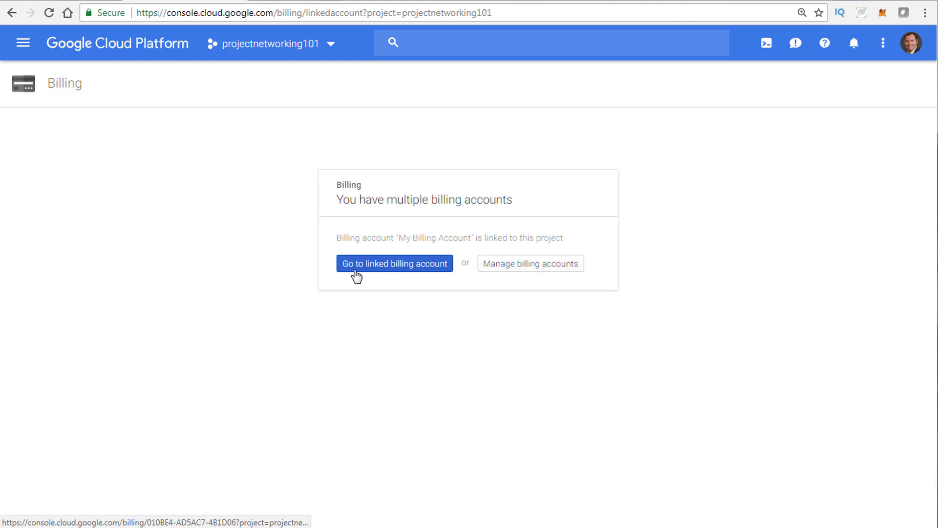
# Open the linked billing account's overview, look at the available billing accounts and highlight the heading of the linked projects list.
pyautogui.click(403, 272)
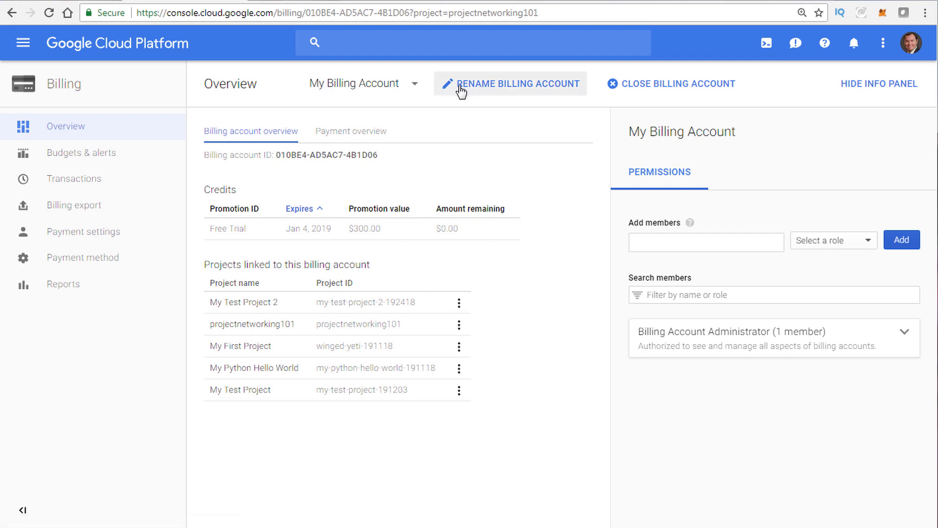
pyautogui.click(408, 89)
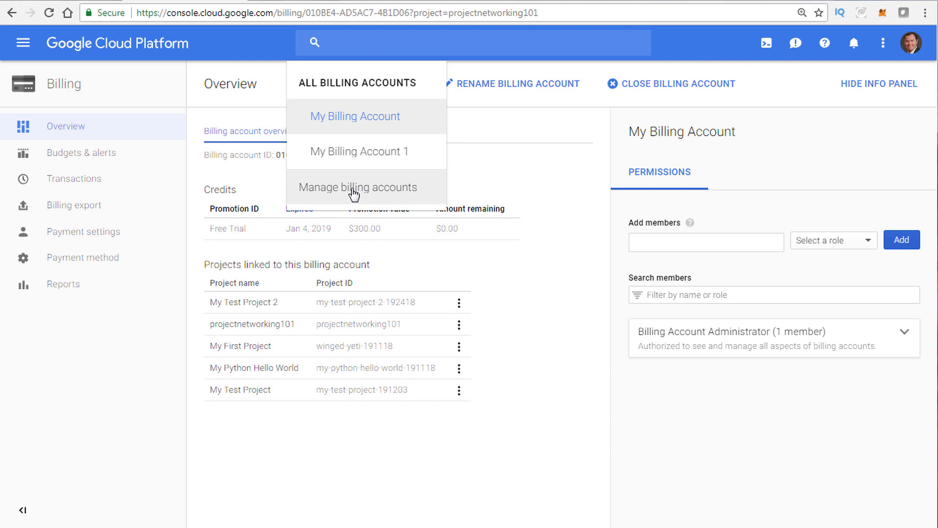
pyautogui.click(578, 149)
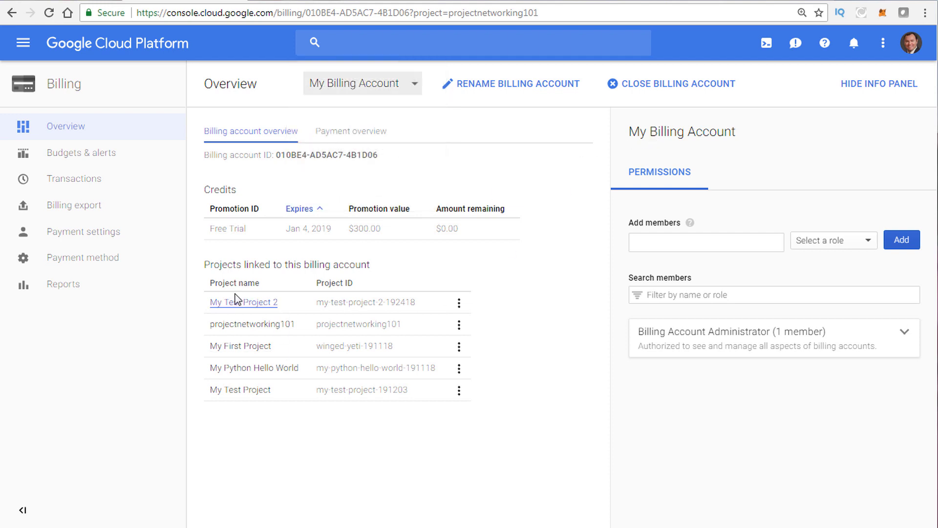
pyautogui.moveTo(211, 266); pyautogui.dragTo(395, 266)
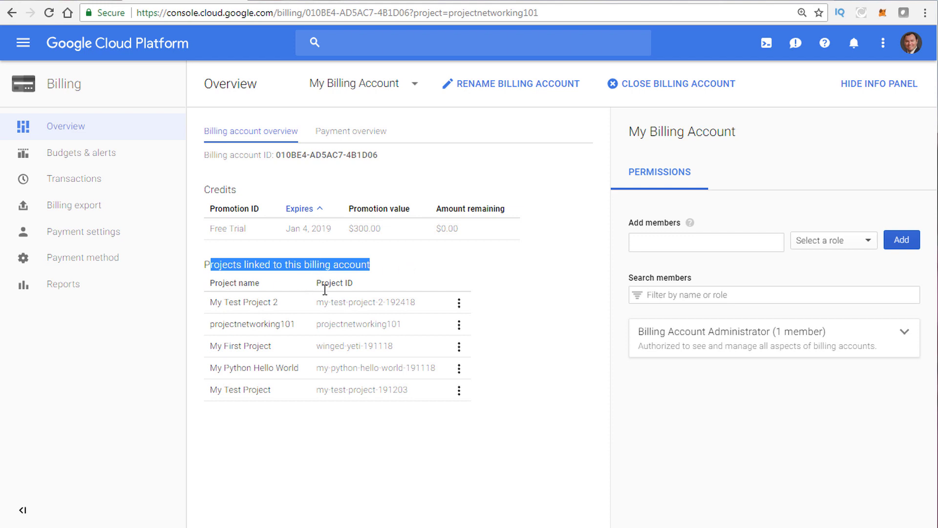
# View the overview of My Billing Account 1 and switch back to My Billing Account.
pyautogui.click(397, 91)
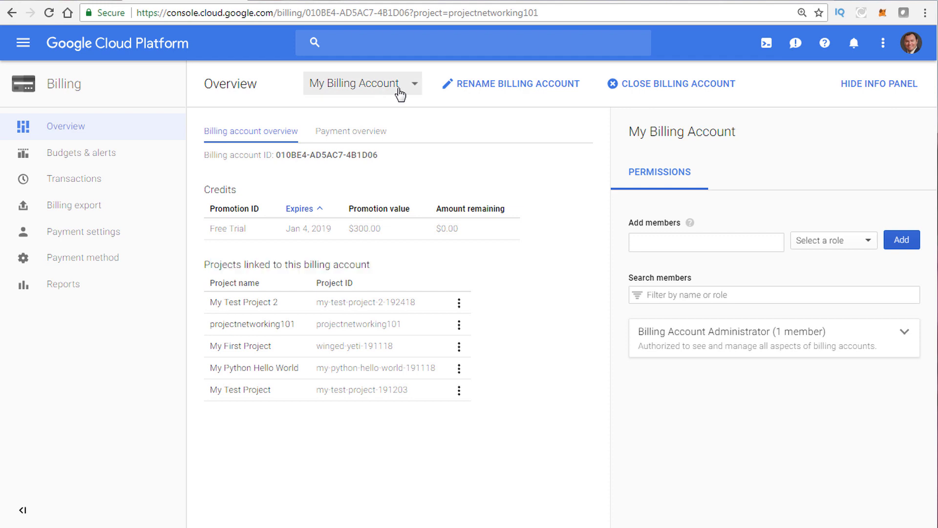
pyautogui.click(369, 156)
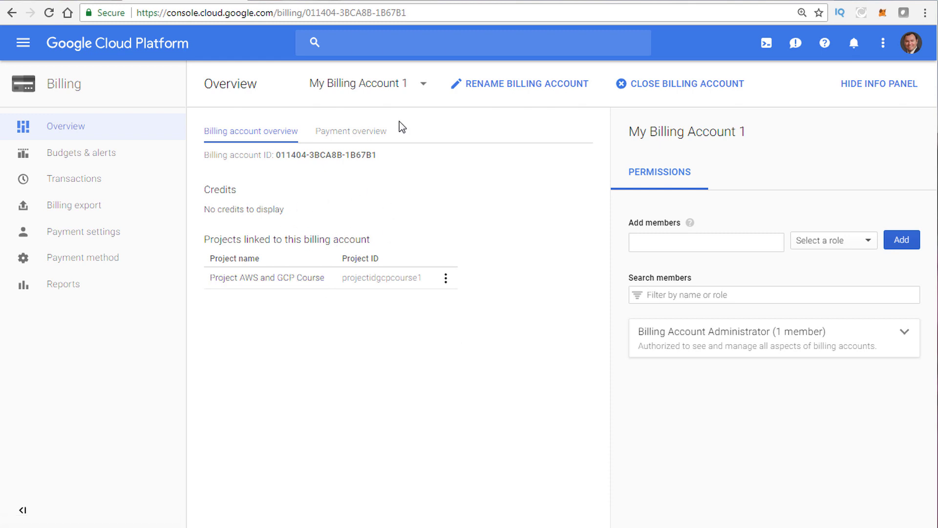
pyautogui.click(398, 86)
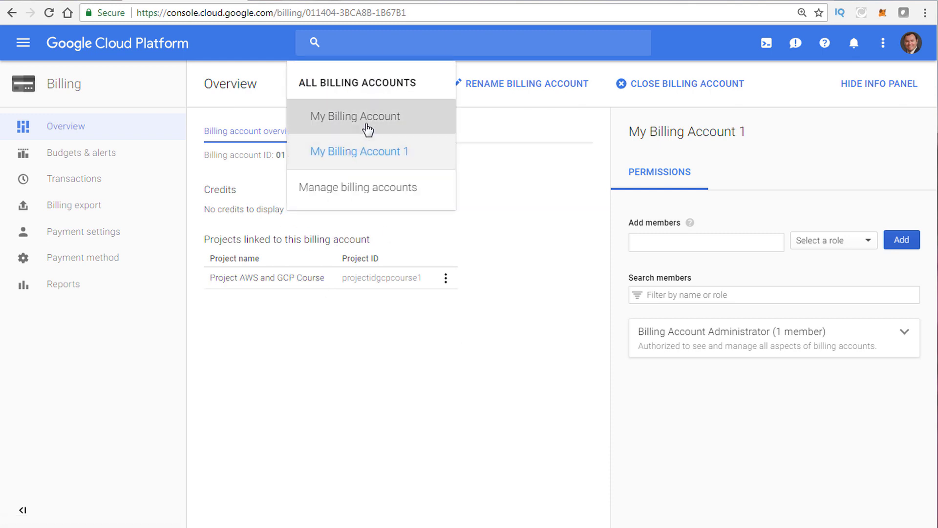
pyautogui.click(367, 130)
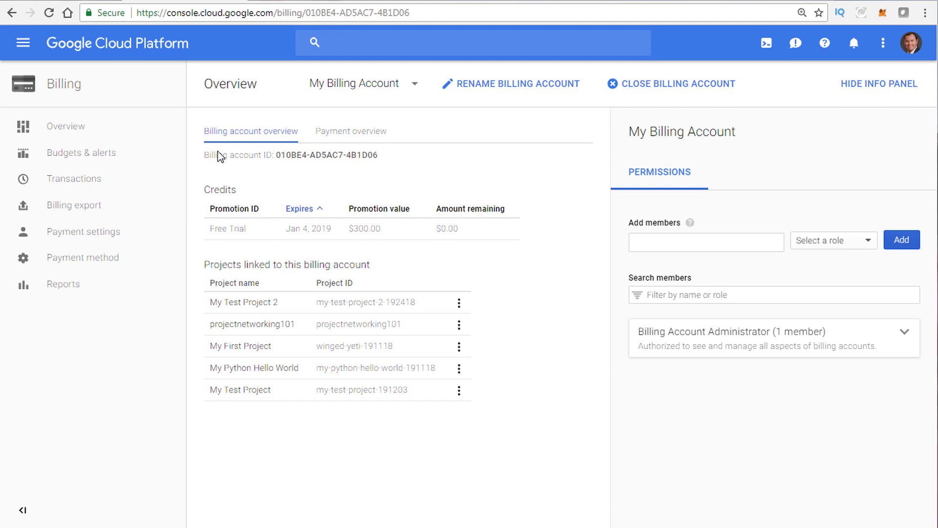
# In the exam guide, highlight the item on linking projects to a billing account and the one on creating billing accounts.
pyautogui.click(77, 1)
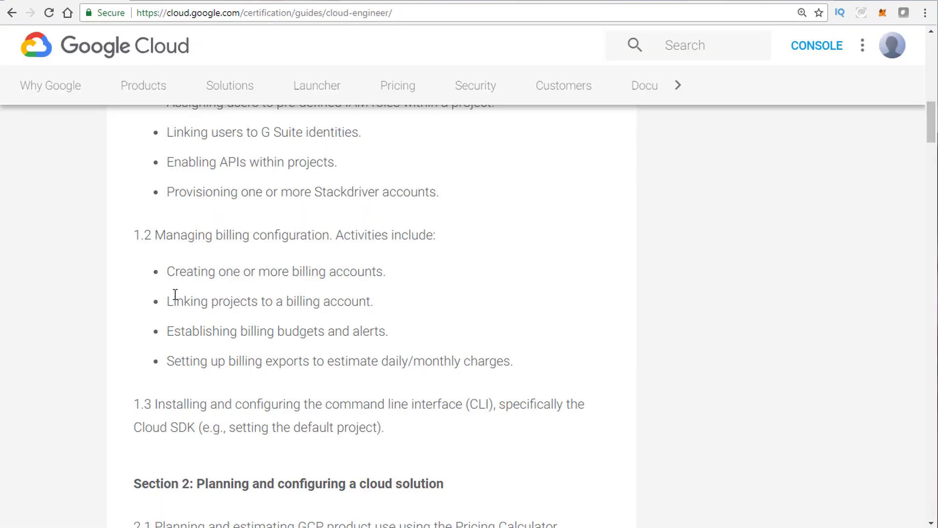
pyautogui.moveTo(165, 302); pyautogui.dragTo(399, 303)
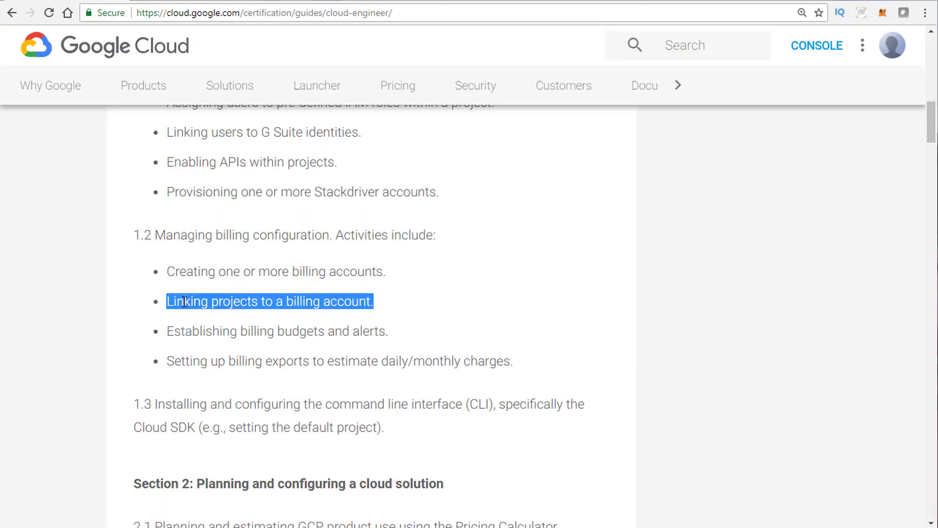
pyautogui.tripleClick(229, 276)
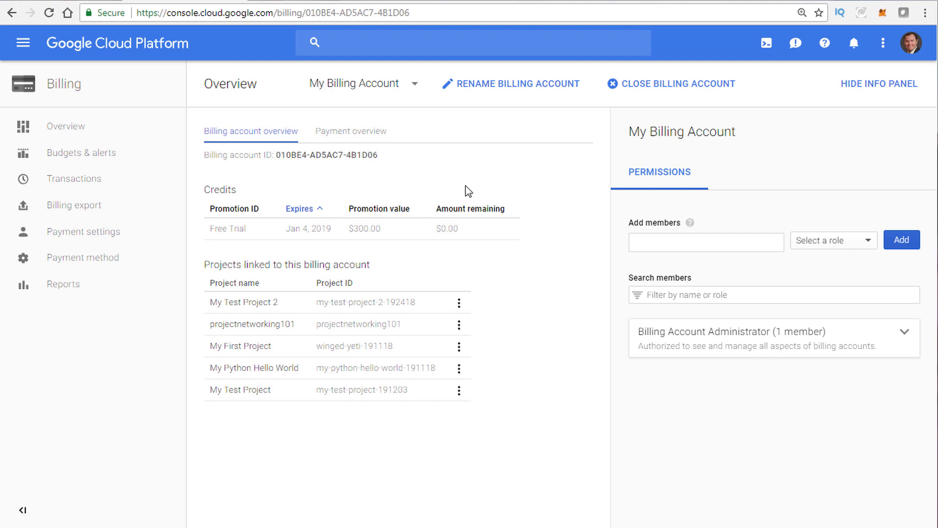
# Go from the My Billing Account overview to the page for managing all billing accounts.
pyautogui.click(58, 131)
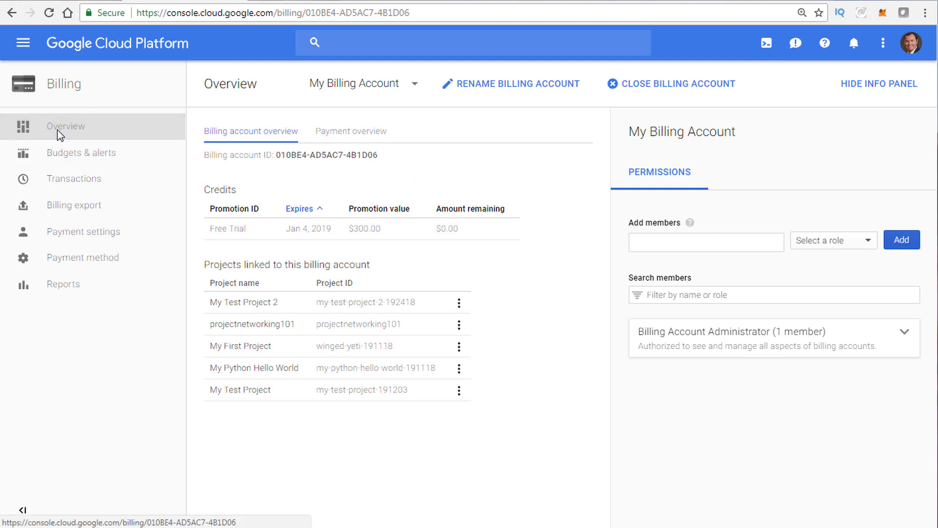
pyautogui.click(57, 130)
pyautogui.click(60, 89)
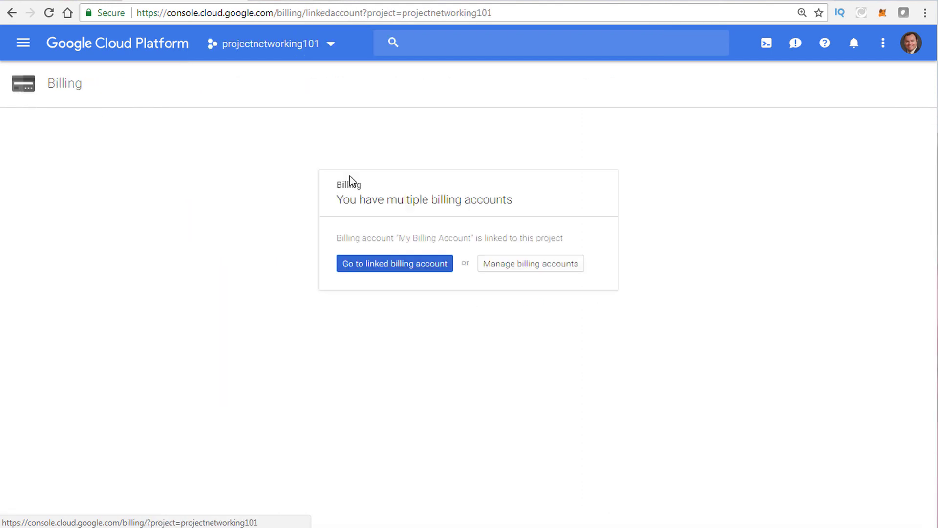
pyautogui.click(552, 268)
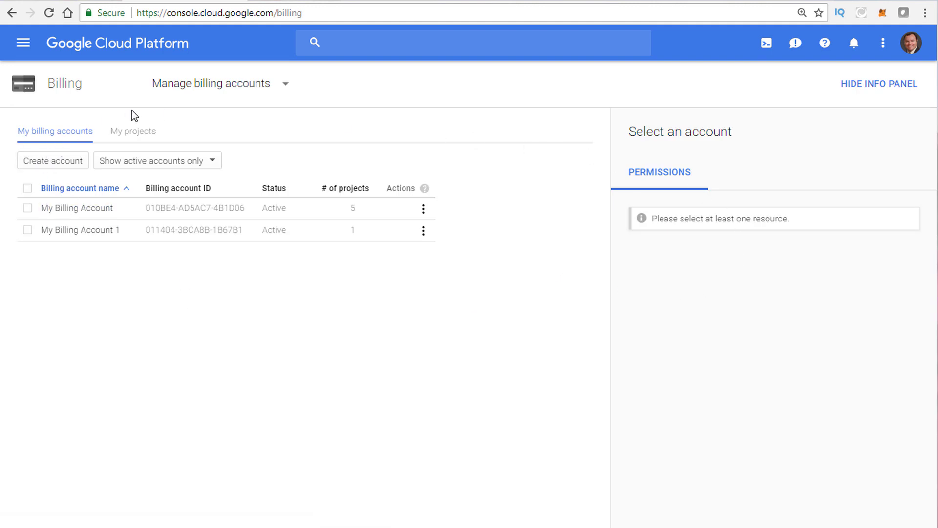
# Look at the list of available billing accounts and the form for creating a new billing account, leaving it without creating one.
pyautogui.click(283, 98)
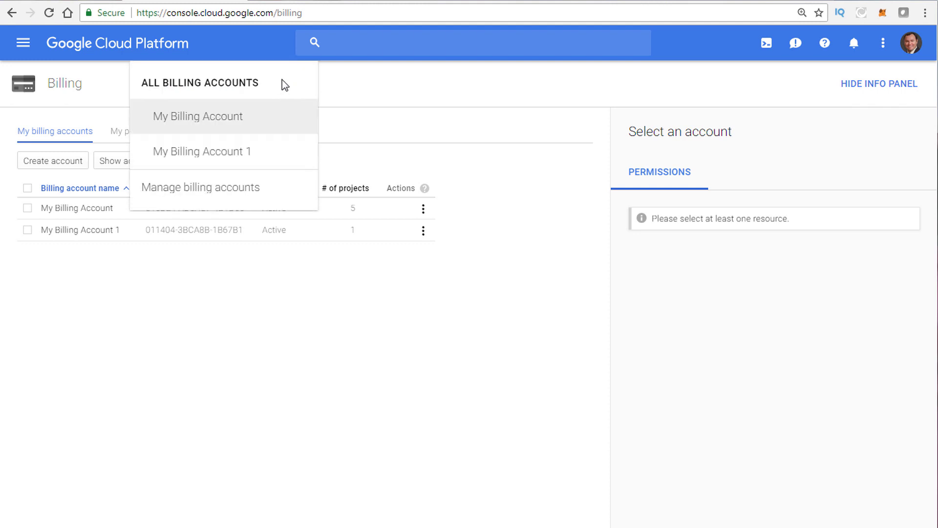
pyautogui.click(358, 88)
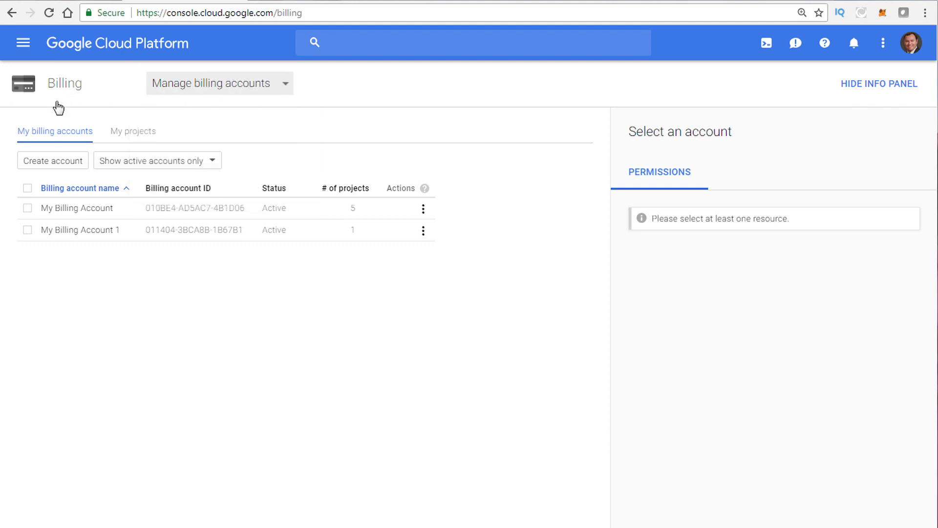
pyautogui.click(66, 170)
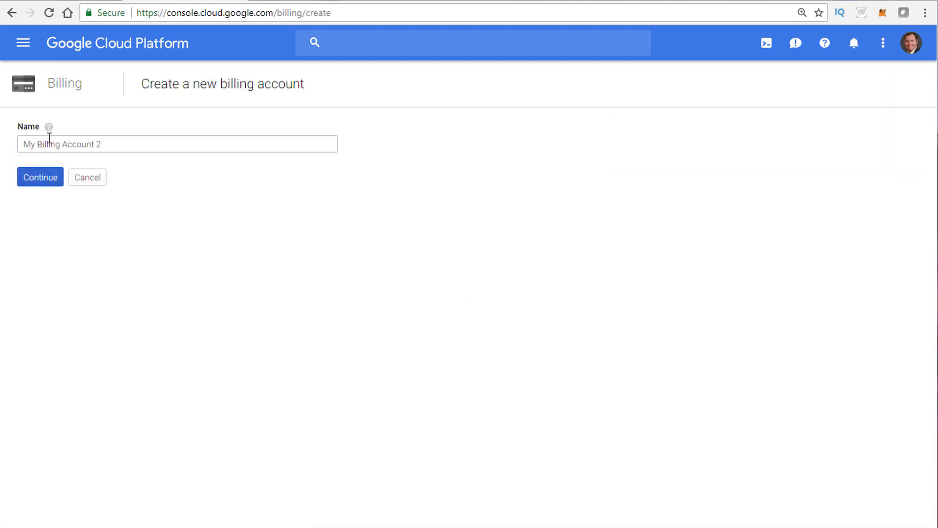
pyautogui.click(88, 184)
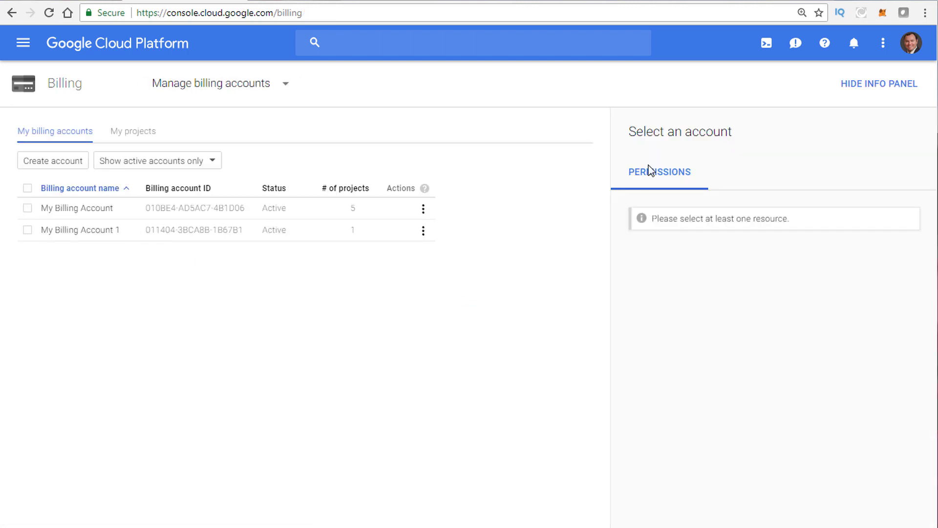
# In the exam guide, highlight the item on establishing billing budgets and alerts, and return to the Cloud console.
pyautogui.click(72, 1)
pyautogui.scroll(-3, 248, 233)
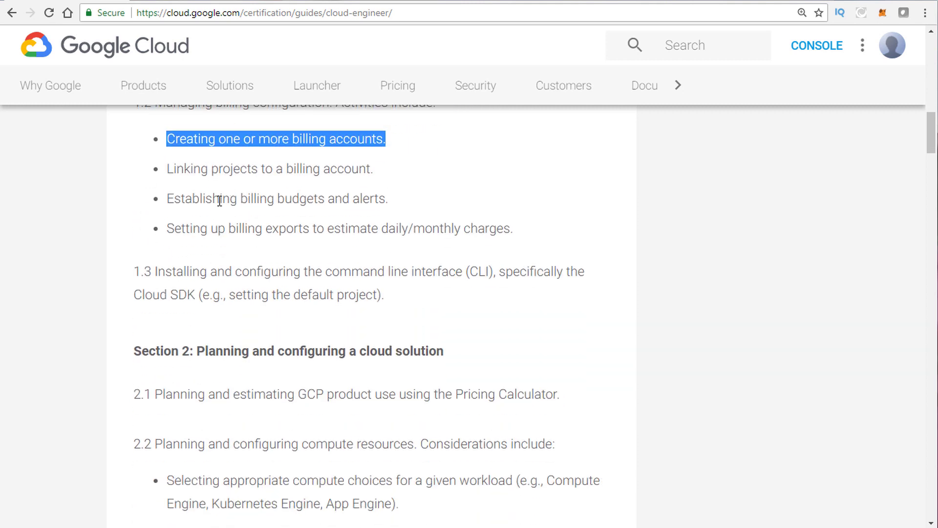
pyautogui.tripleClick(221, 201)
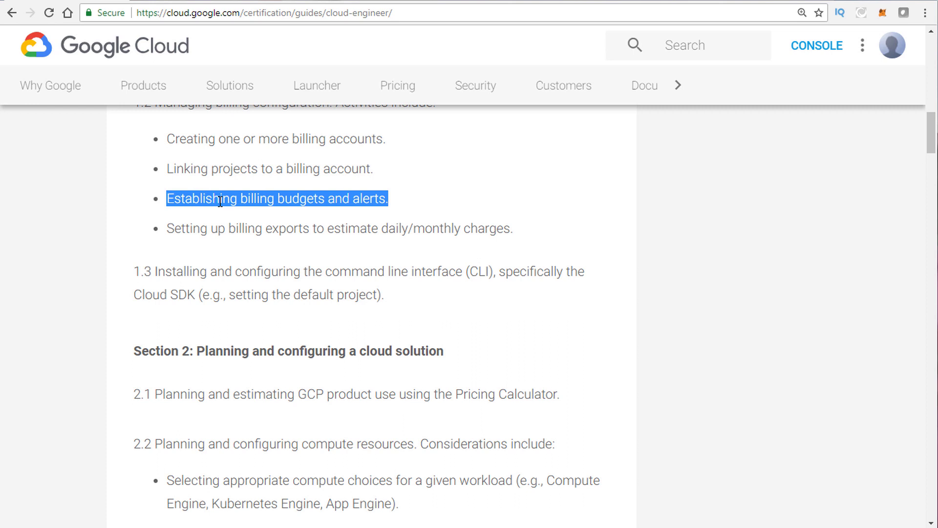
pyautogui.tripleClick(330, 202)
pyautogui.click(184, 1)
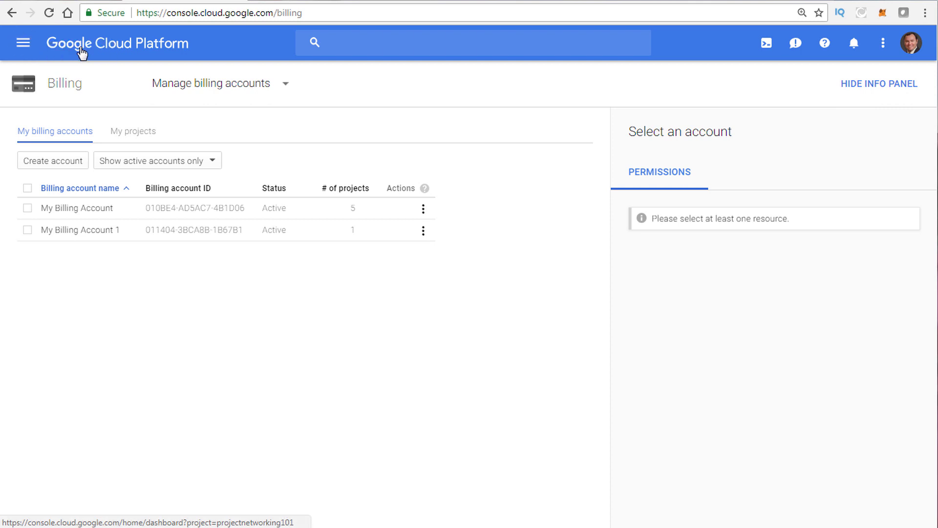
# From the projectnetworking101 dashboard, search for billing and open the overview of the project's linked billing account.
pyautogui.click(51, 57)
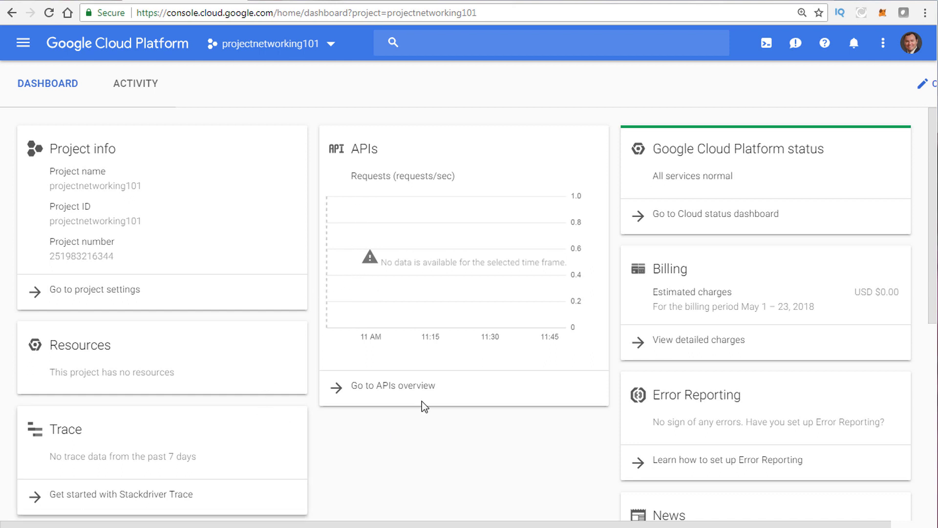
pyautogui.click(426, 44)
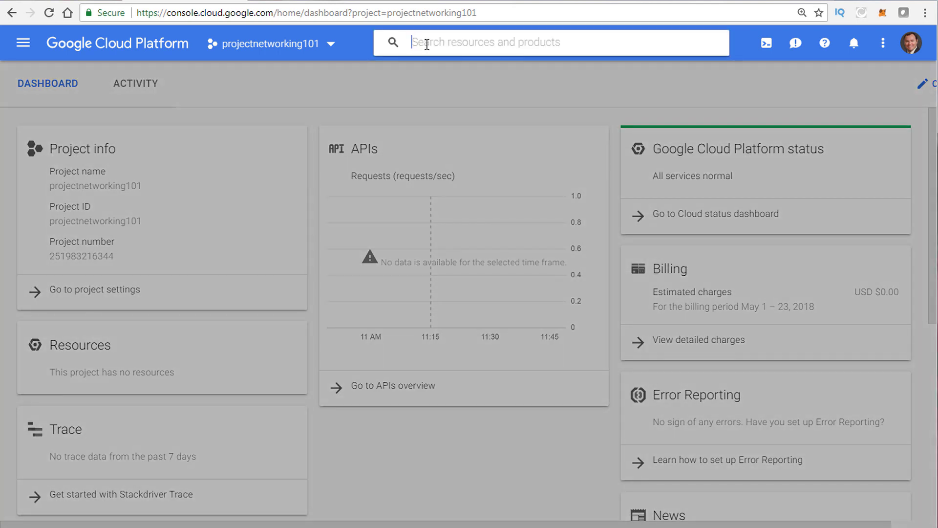
pyautogui.write('billin')
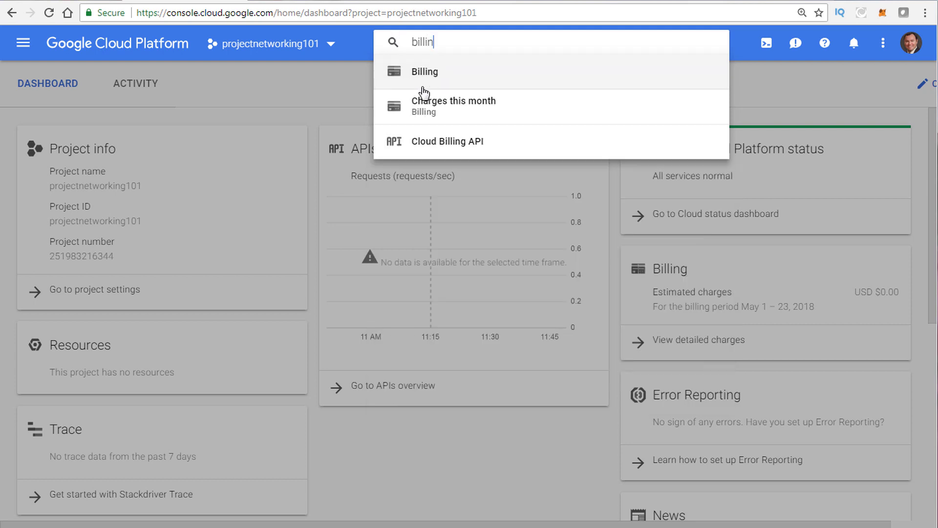
pyautogui.click(424, 78)
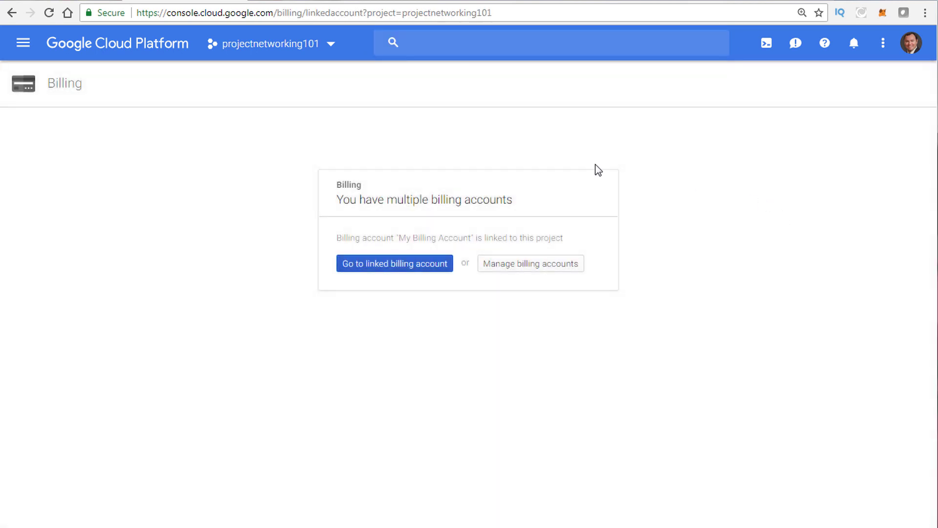
pyautogui.click(396, 274)
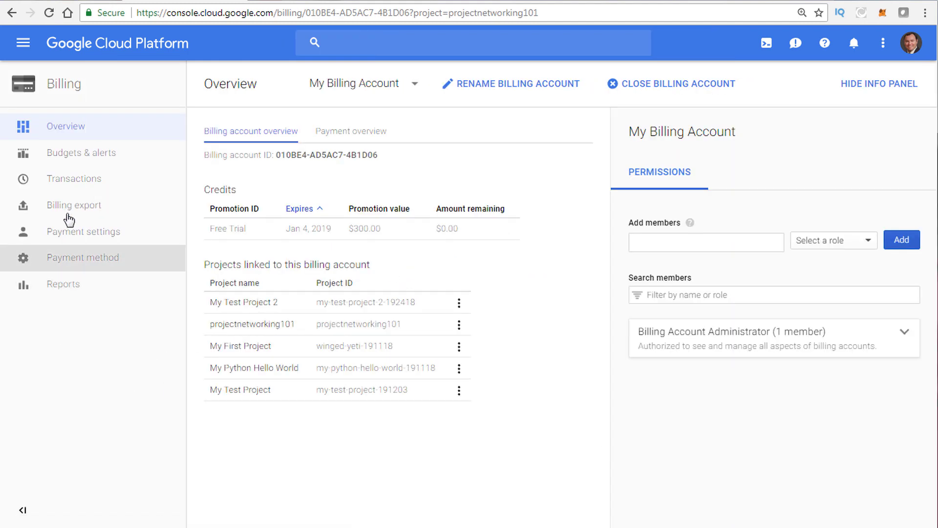
# Open the form for creating a budget, highlight its introductory description and examine the budget alert and Pub/Sub notification settings.
pyautogui.click(80, 162)
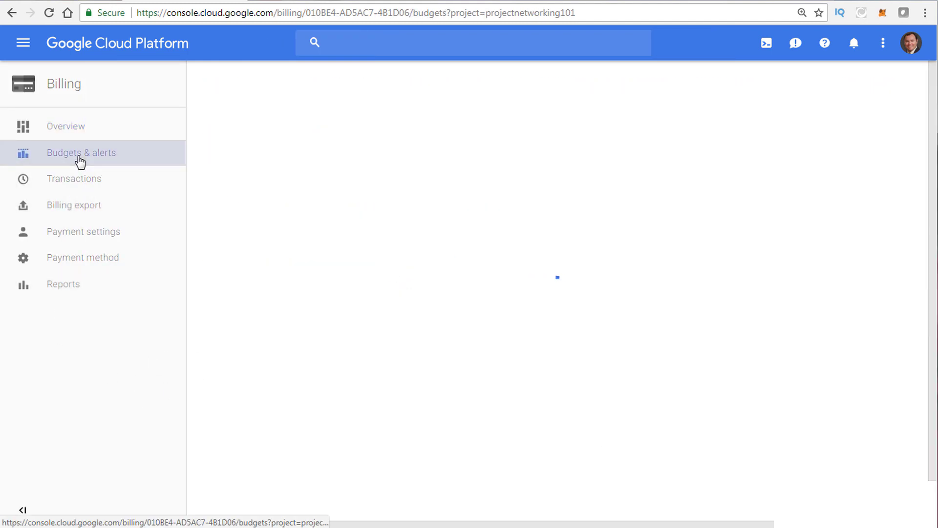
pyautogui.click(447, 307)
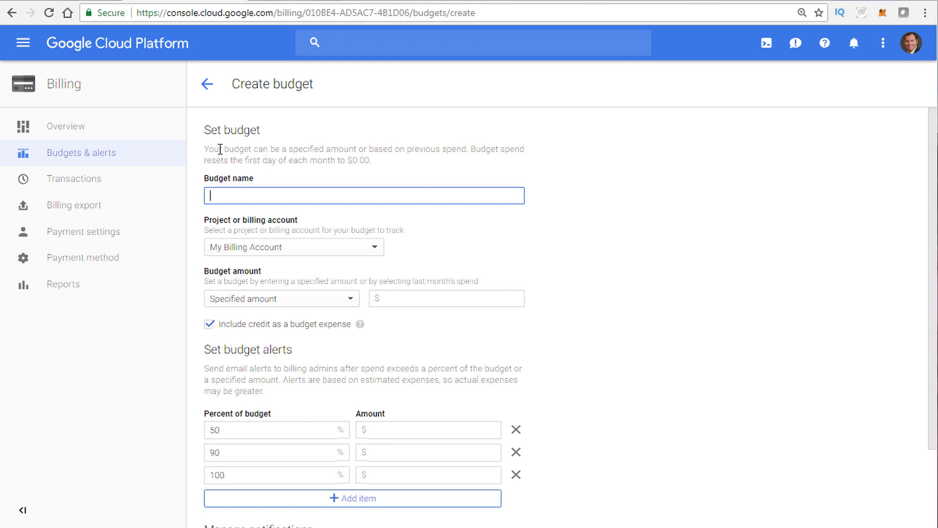
pyautogui.moveTo(204, 148); pyautogui.dragTo(445, 162)
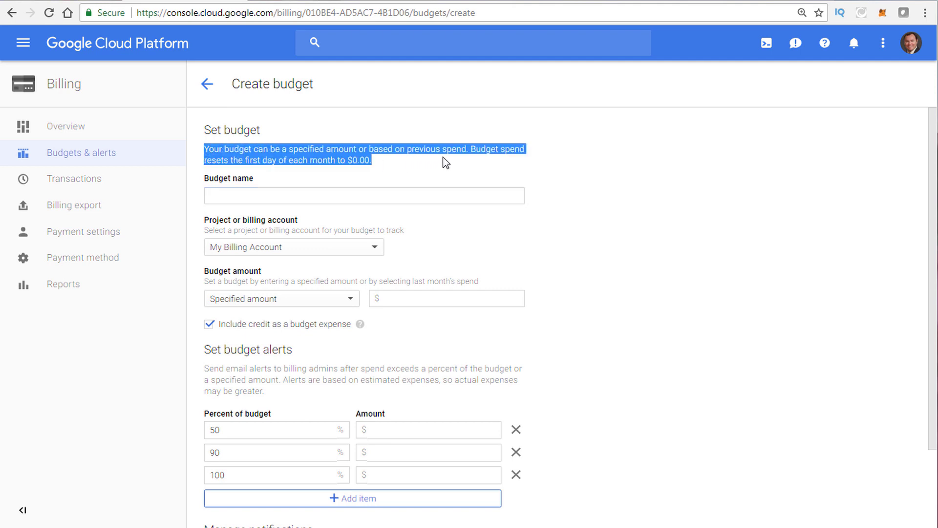
pyautogui.click(477, 159)
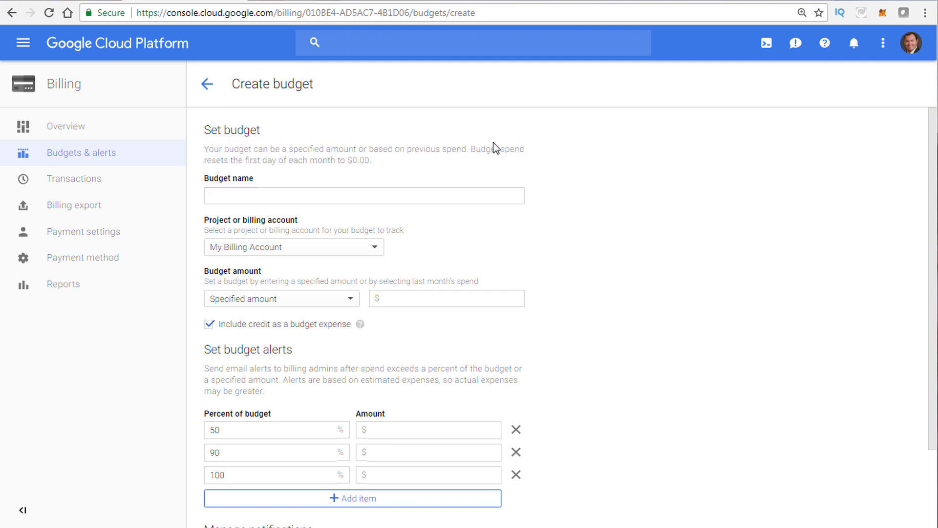
pyautogui.scroll(-1, 259, 256)
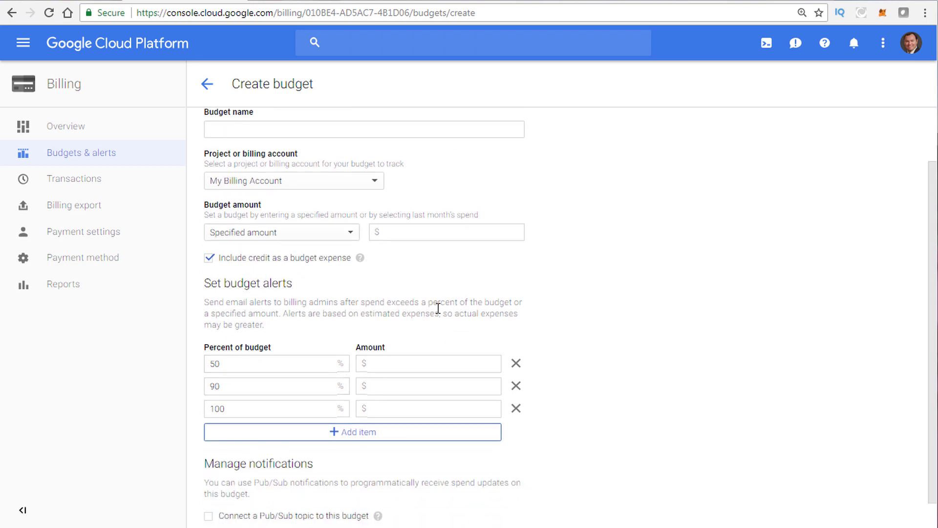
pyautogui.scroll(-1, 371, 366)
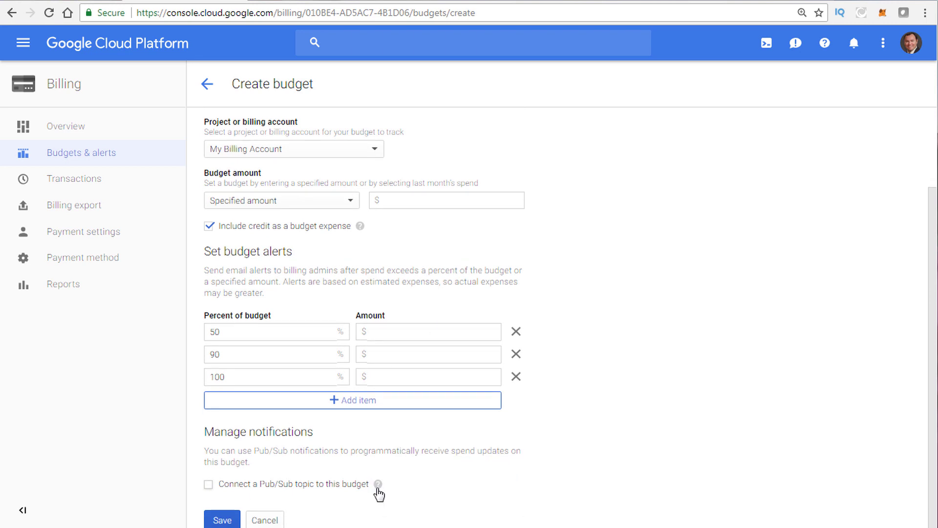
pyautogui.moveTo(378, 489)
# In the exam guide, highlight the item on setting up billing exports and return to the Cloud console.
pyautogui.click(55, 1)
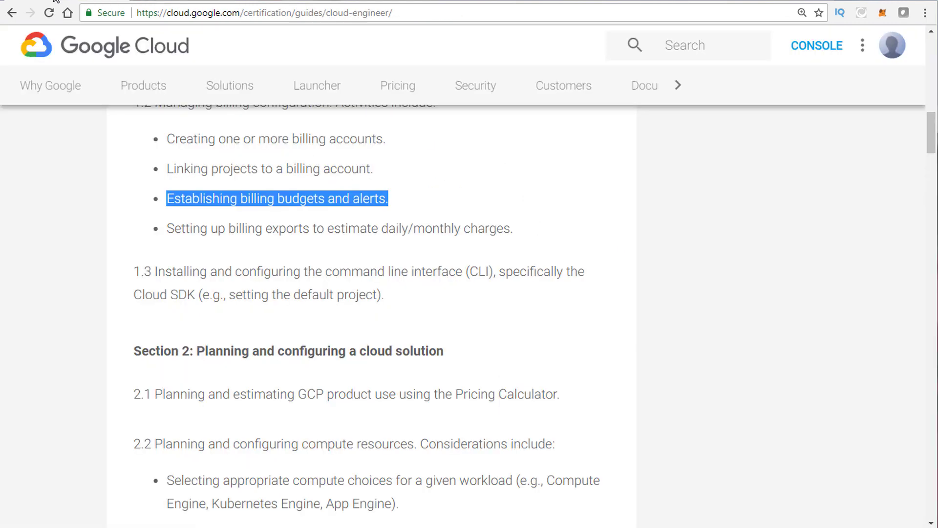
pyautogui.tripleClick(213, 228)
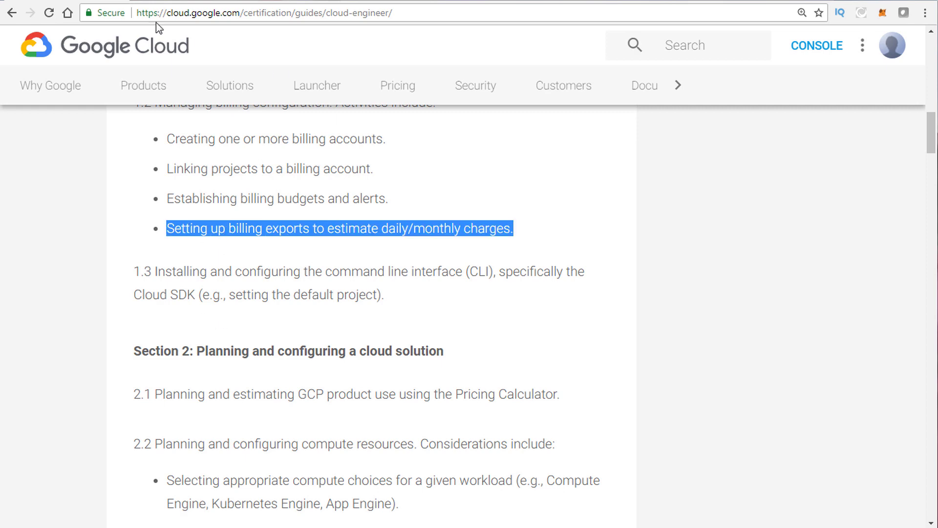
pyautogui.click(187, 2)
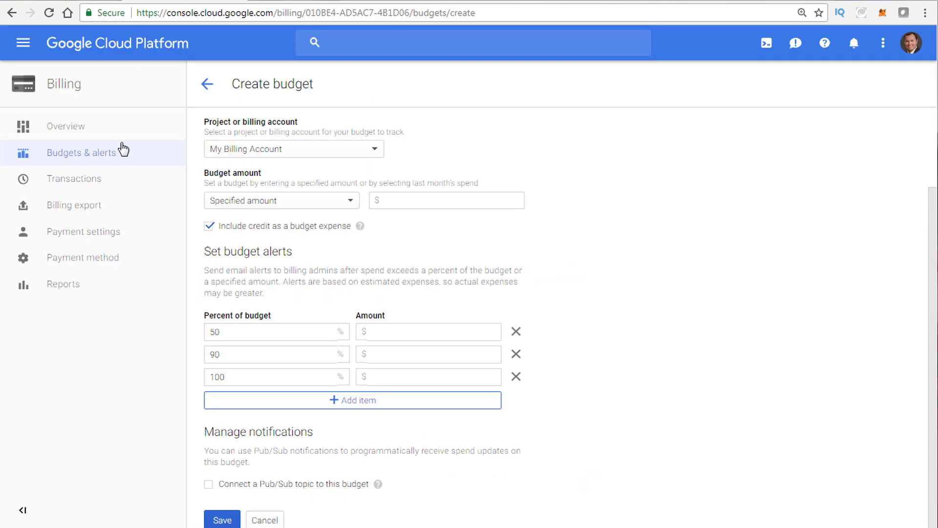
# Open the billing export page for My Billing Account and compare its BigQuery export and file export options.
pyautogui.click(65, 210)
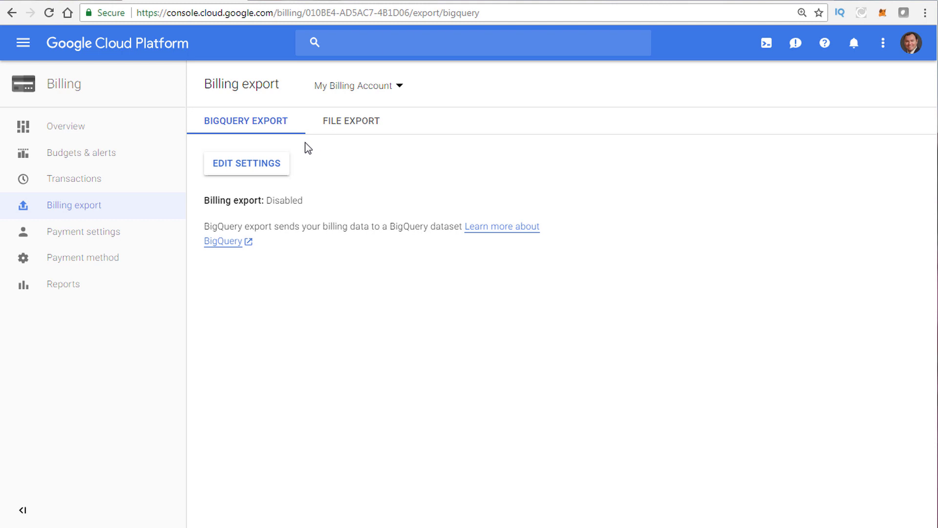
pyautogui.click(345, 128)
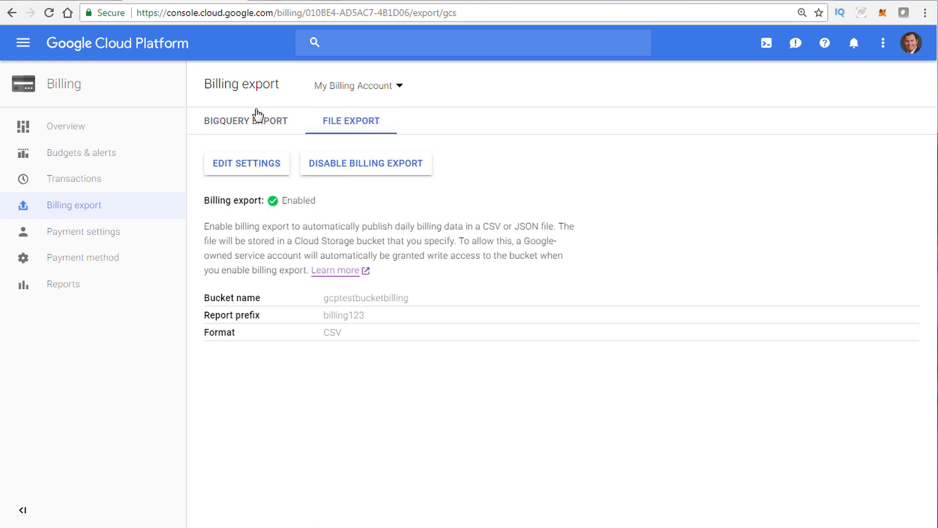
pyautogui.click(246, 122)
pyautogui.click(349, 123)
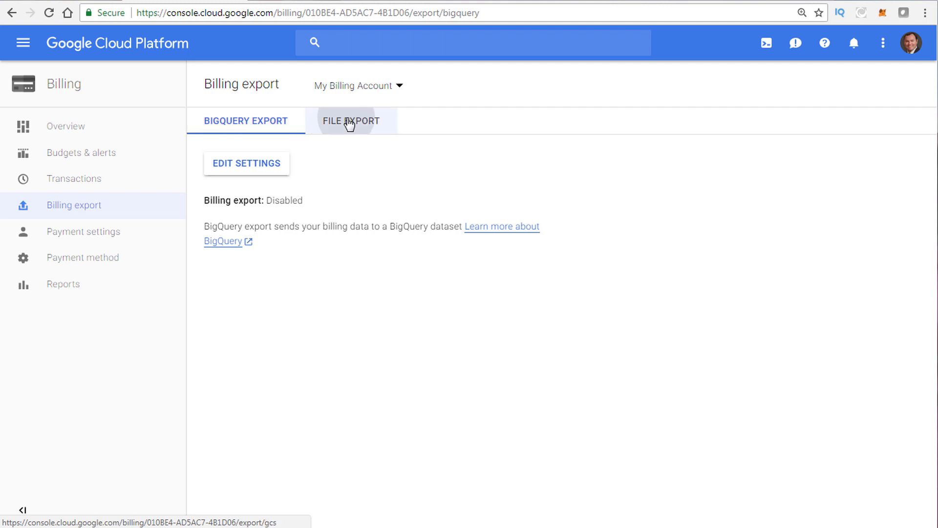
pyautogui.click(253, 122)
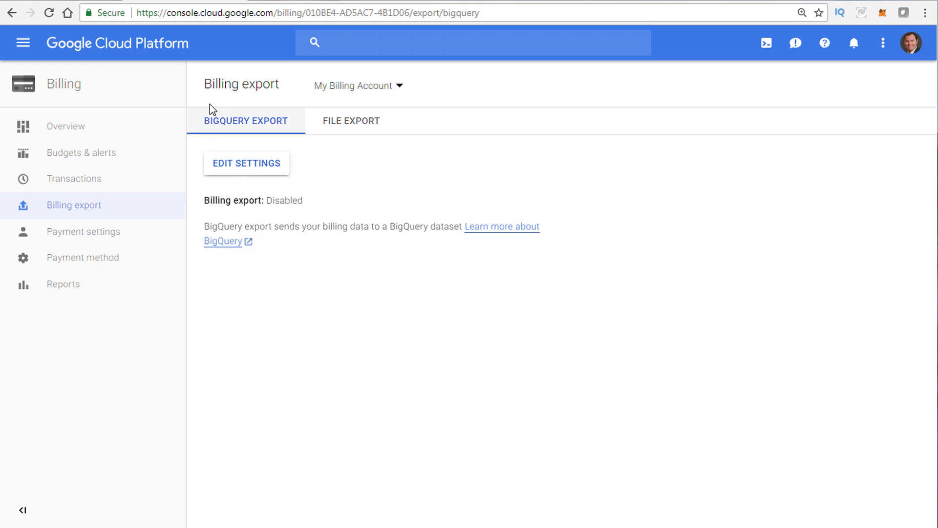
# Open the BigQuery export settings for editing and highlight the notice about creating a BigQuery dataset first.
pyautogui.click(240, 171)
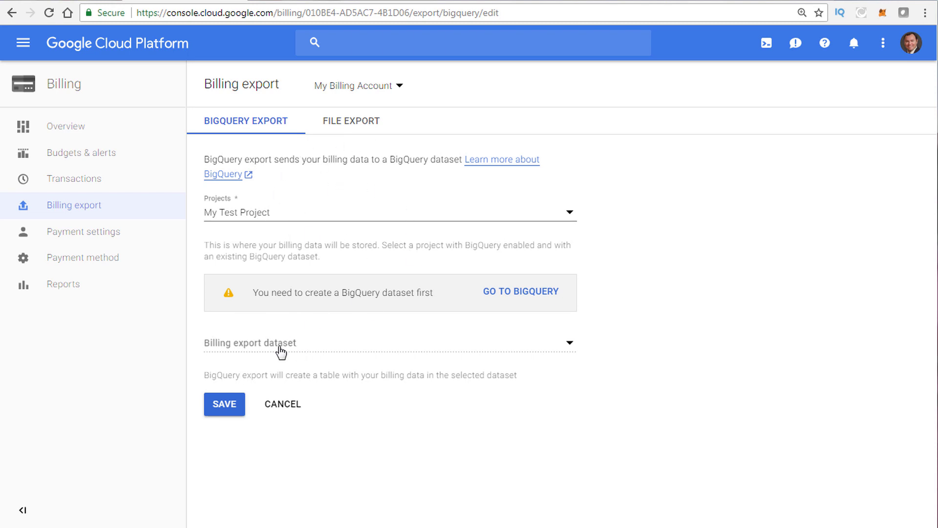
pyautogui.tripleClick(342, 293)
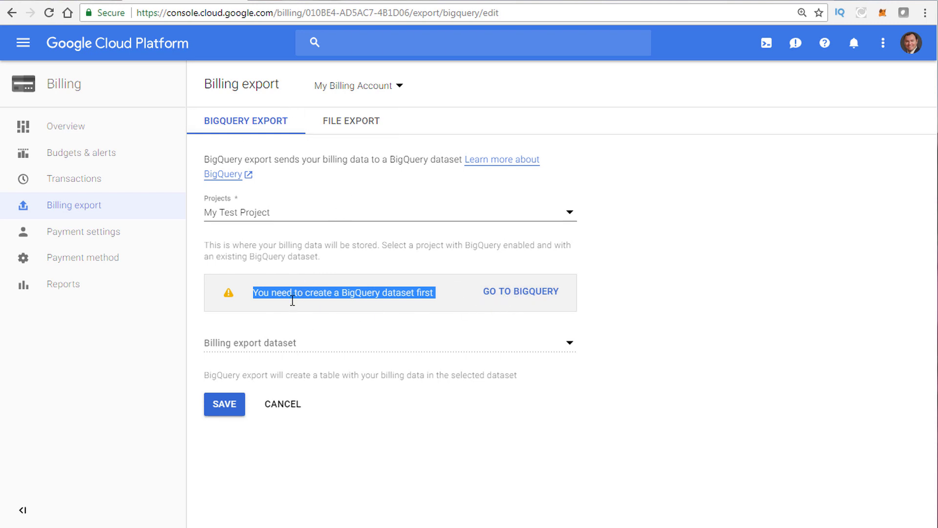
pyautogui.click(271, 356)
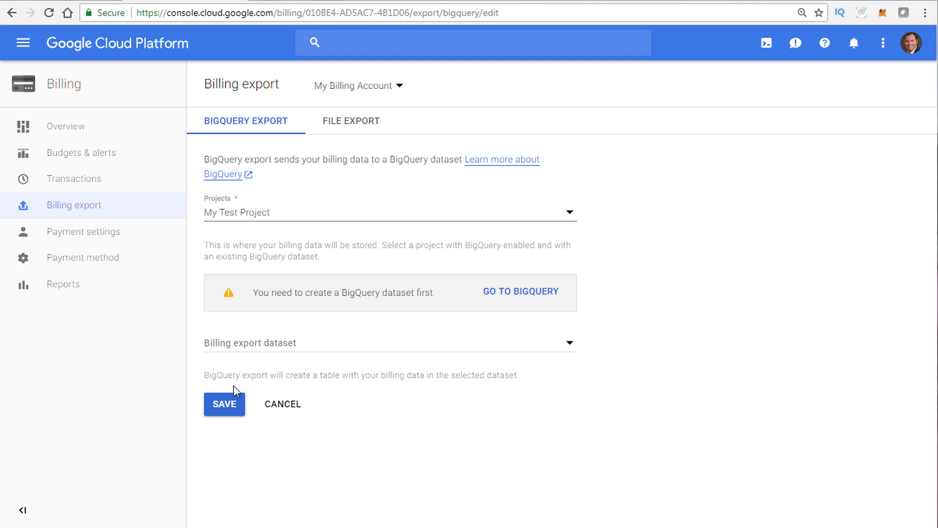
# Open the file export settings for editing and examine the bucket name, report prefix and available format options.
pyautogui.click(354, 128)
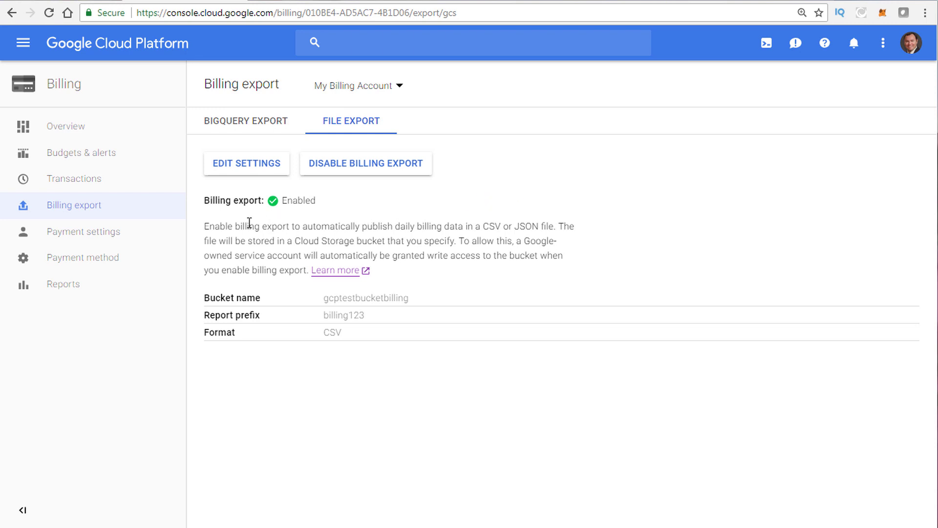
pyautogui.click(256, 167)
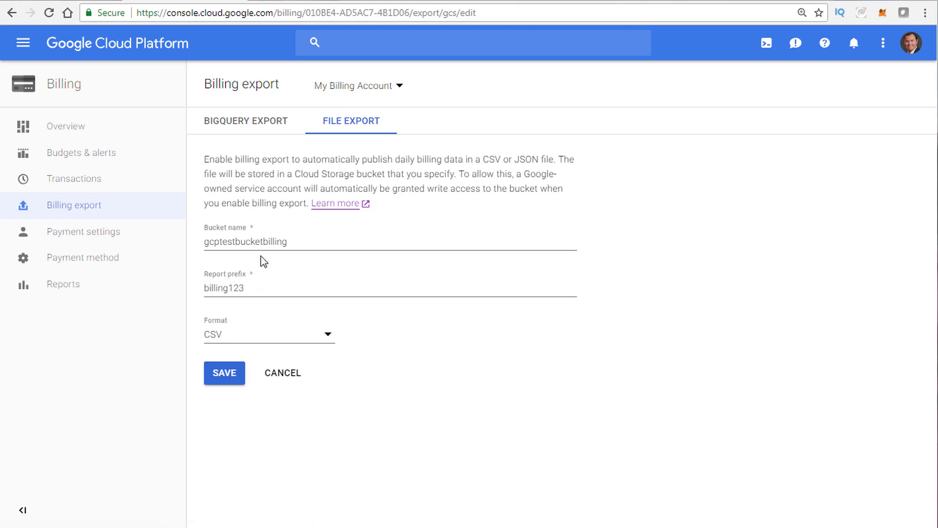
pyautogui.click(295, 241)
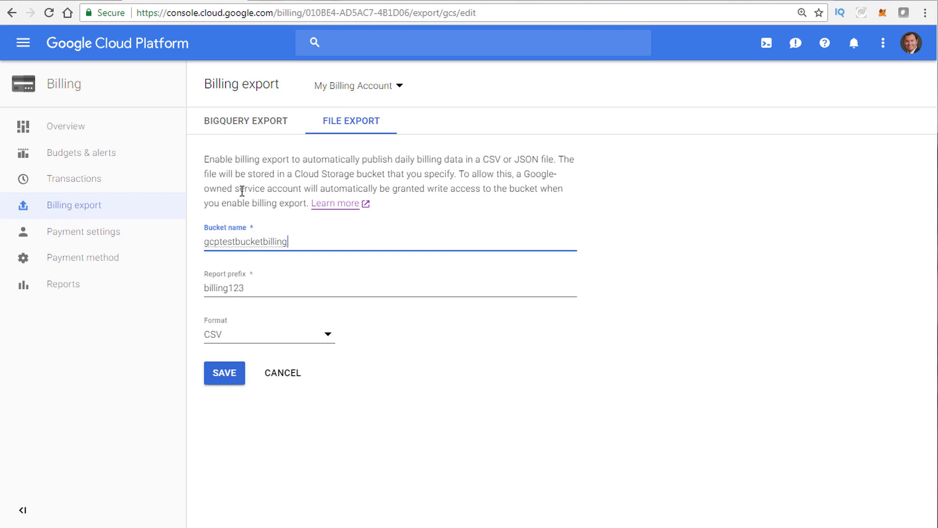
pyautogui.click(233, 287)
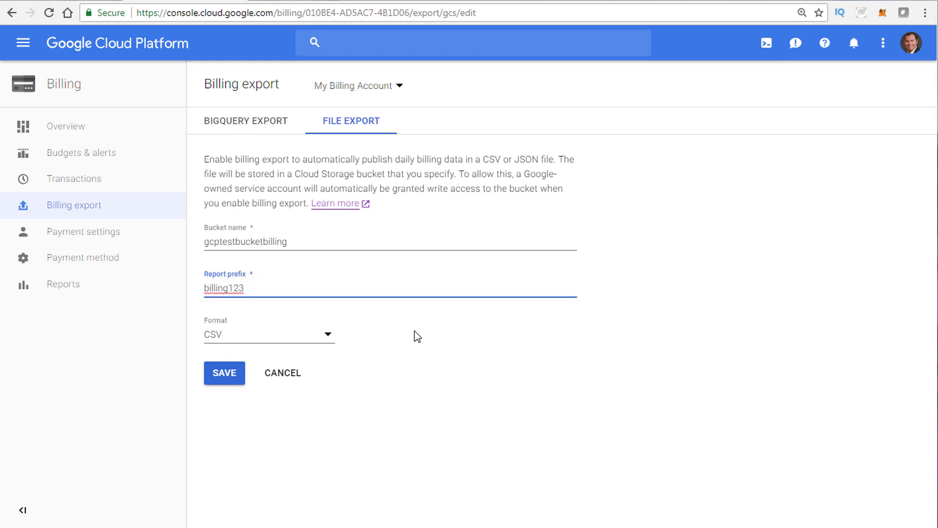
pyautogui.click(450, 372)
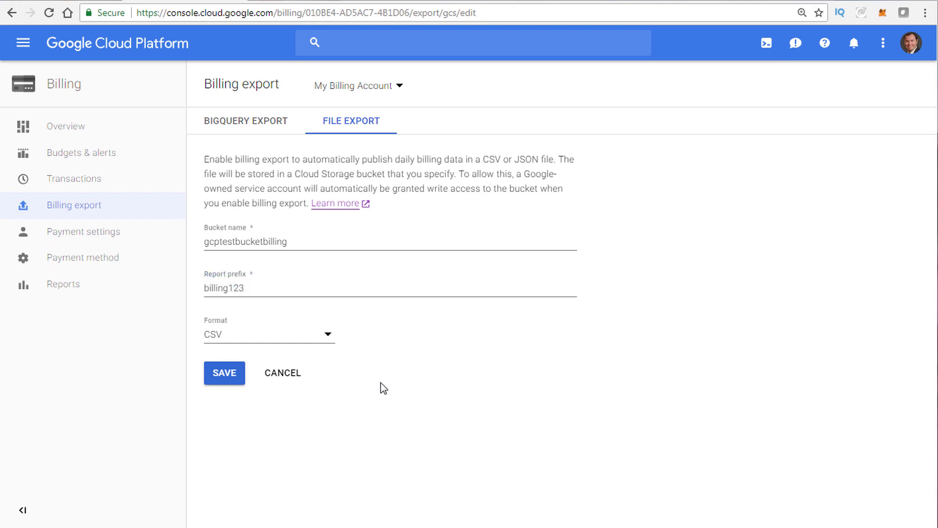
pyautogui.click(329, 338)
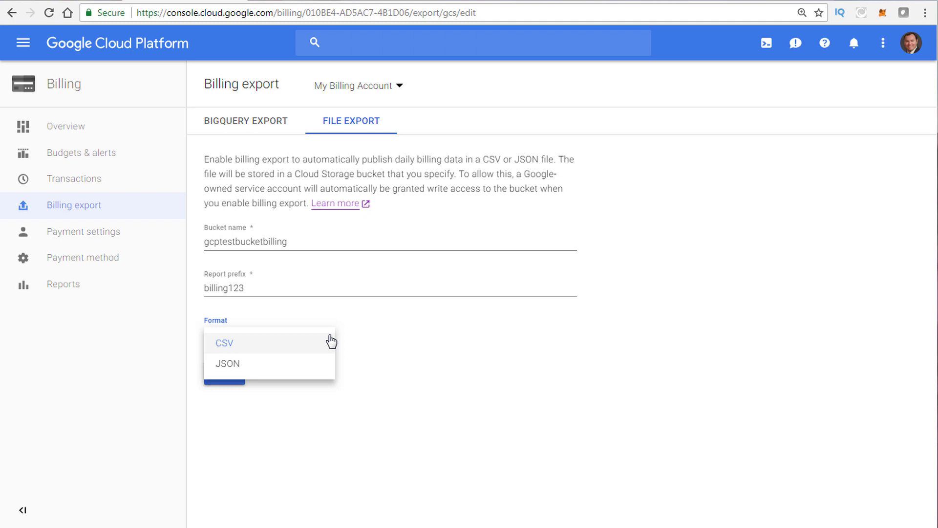
pyautogui.click(349, 315)
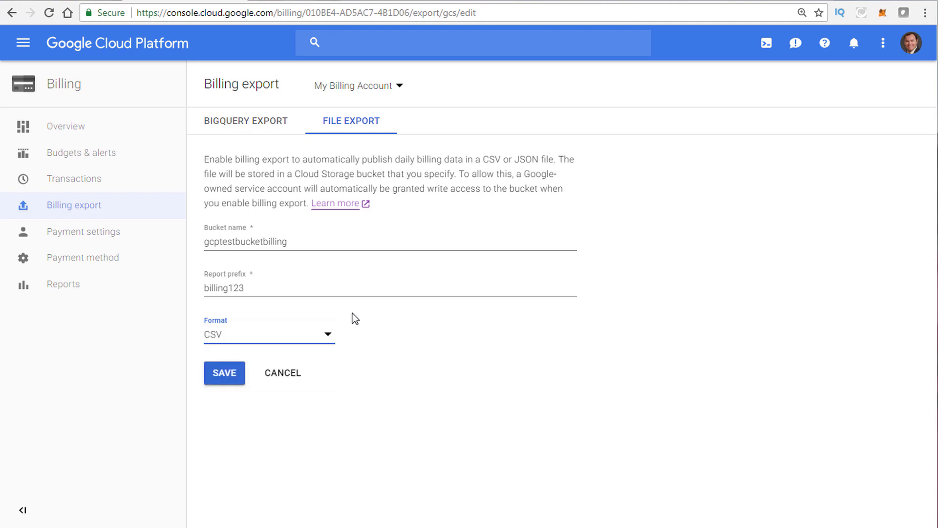
# Compare the CSV and JSON format choices for the billing file export, keeping CSV selected.
pyautogui.click(326, 333)
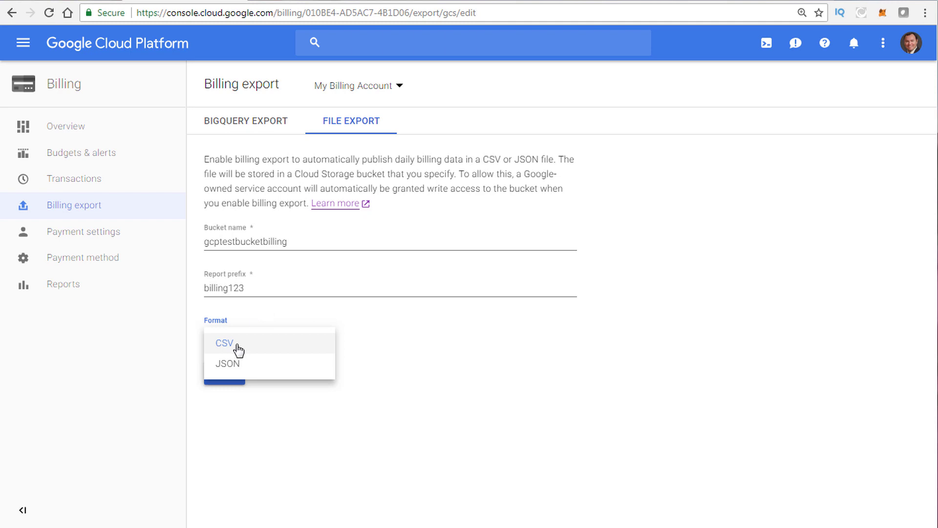
pyautogui.click(259, 316)
pyautogui.click(247, 331)
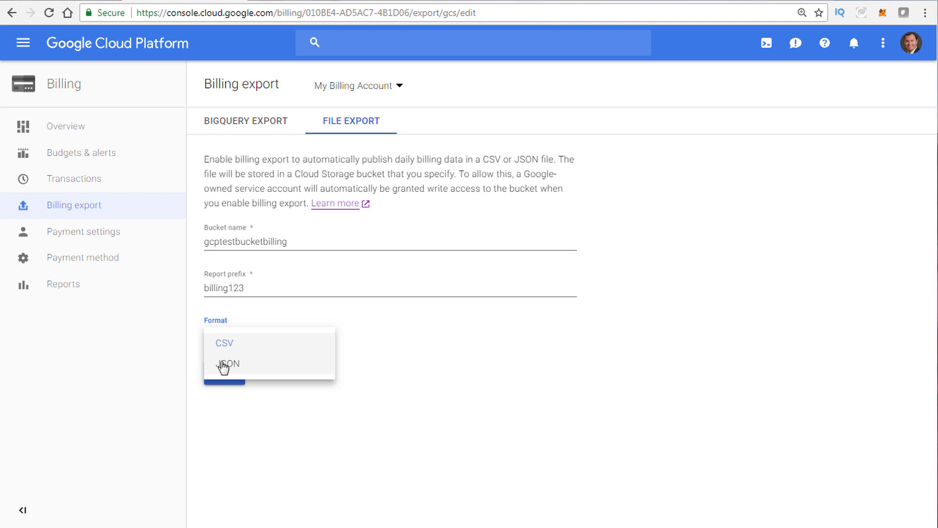
pyautogui.click(285, 315)
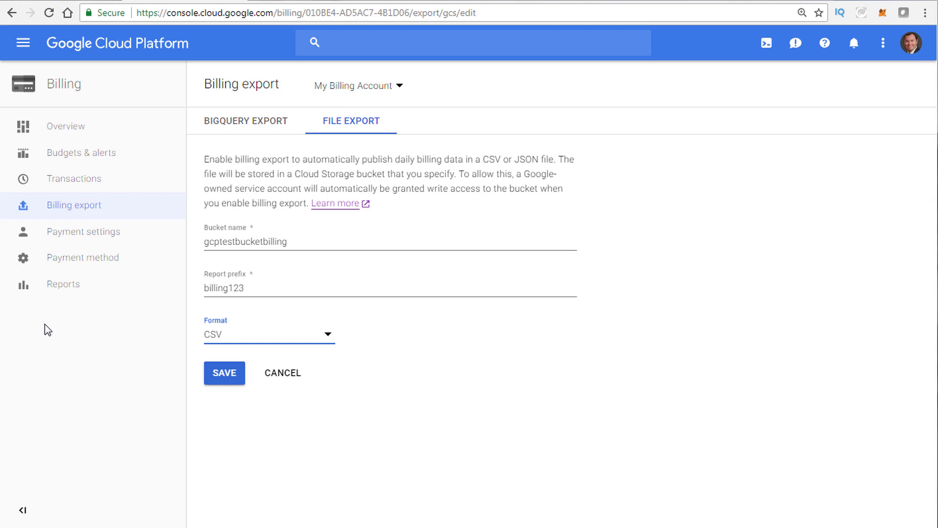
# Open the billing reports for My Billing Account and examine the filter presets, per-project cost table and daily cost chart.
pyautogui.click(61, 285)
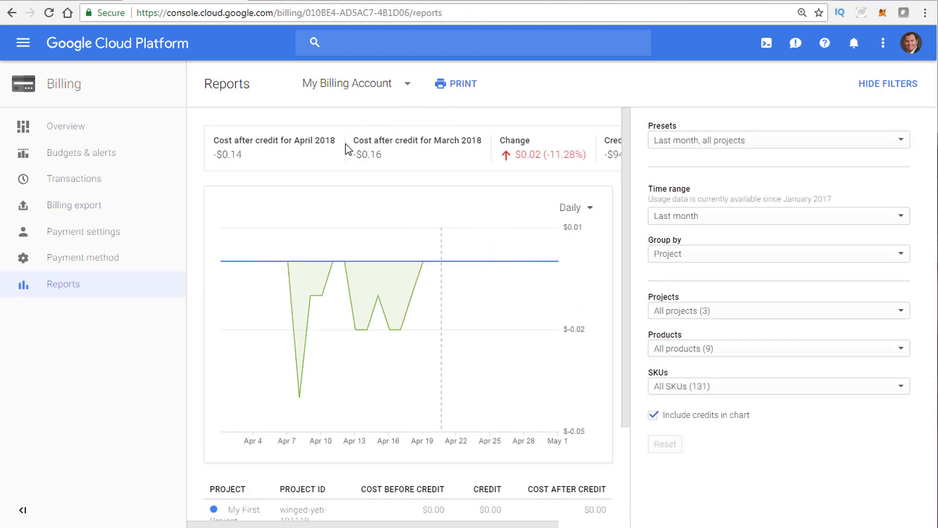
pyautogui.click(743, 141)
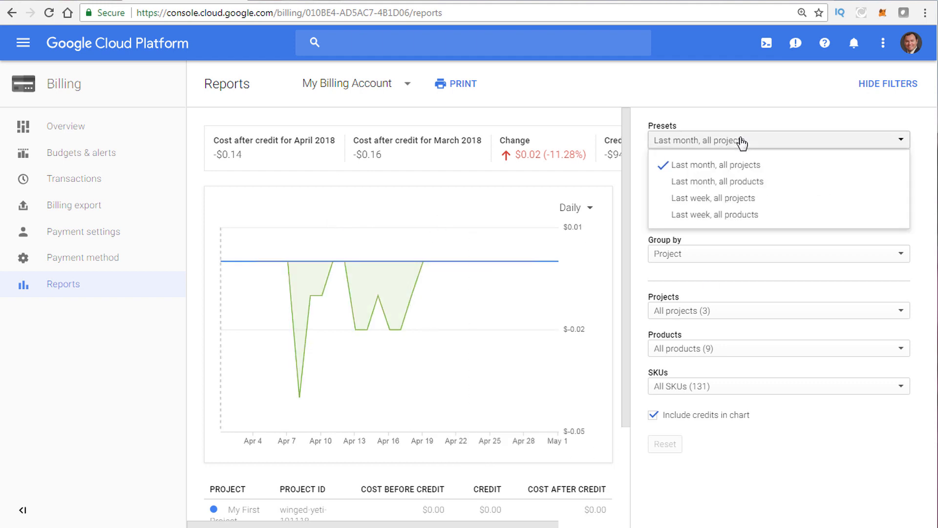
pyautogui.click(708, 88)
pyautogui.scroll(-3, 499, 318)
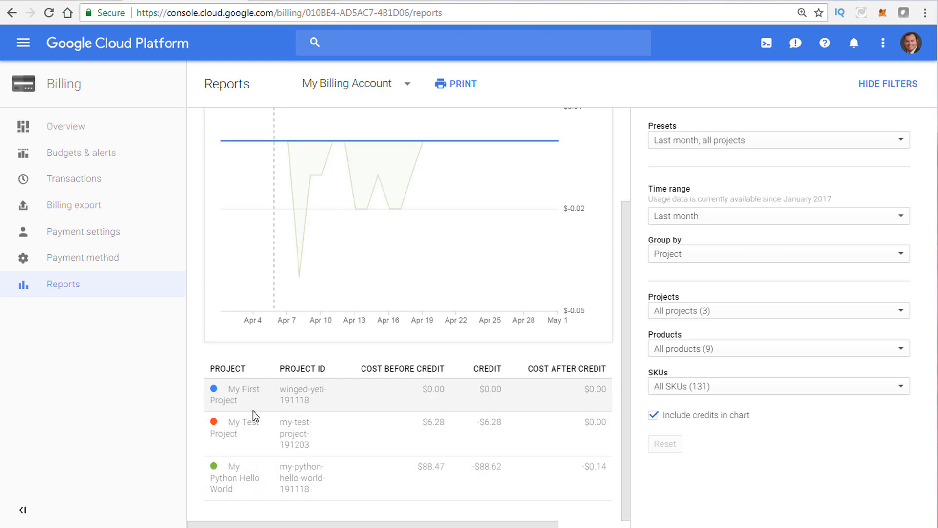
pyautogui.scroll(3, 287, 399)
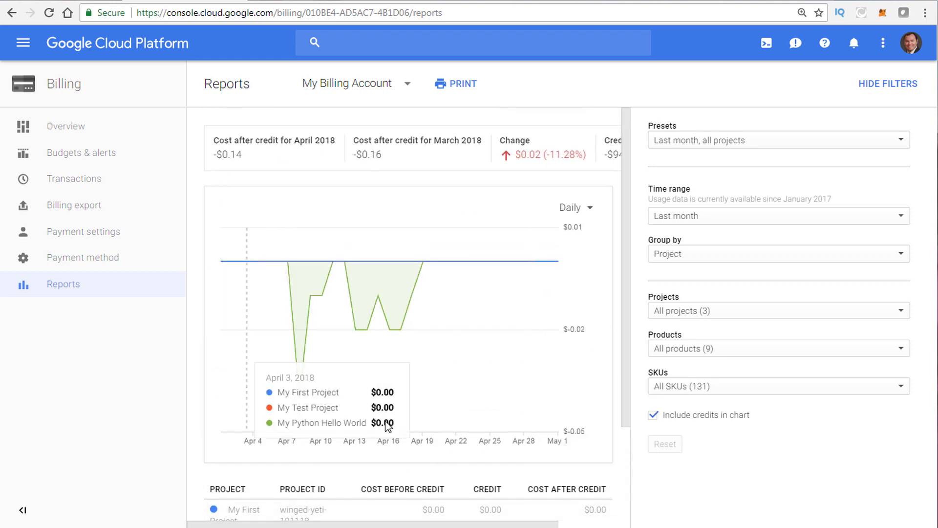
pyautogui.moveTo(290, 313)
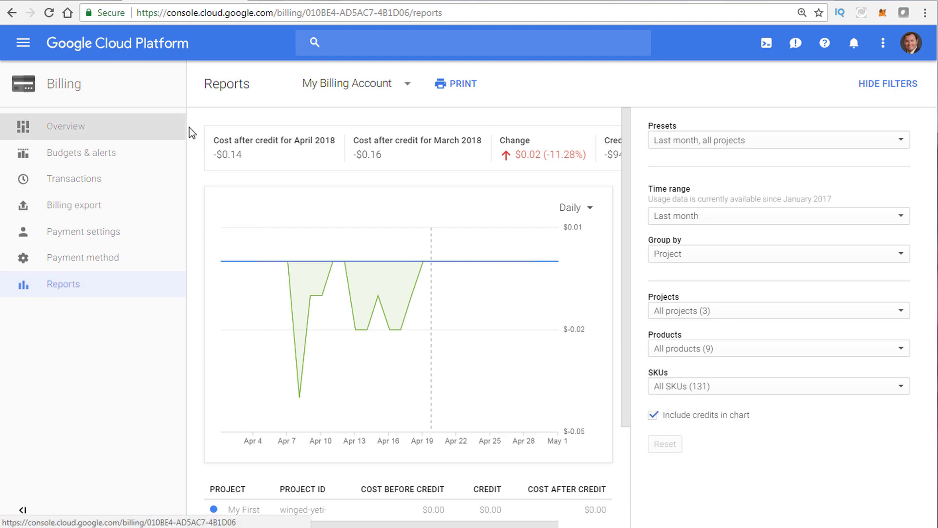
# Return to the exam guide and highlight item 1.3 on installing and configuring the command line interface, then clear the highlight.
pyautogui.click(67, 2)
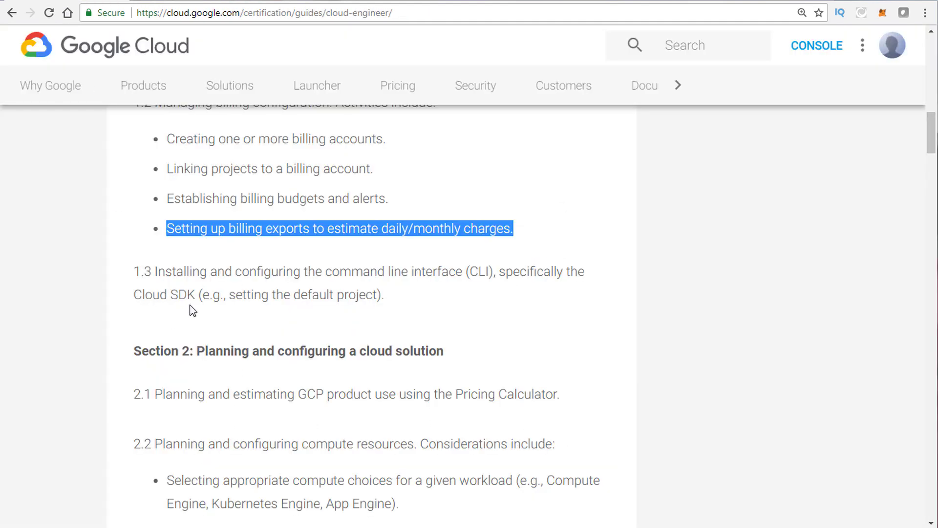
pyautogui.scroll(3, 190, 309)
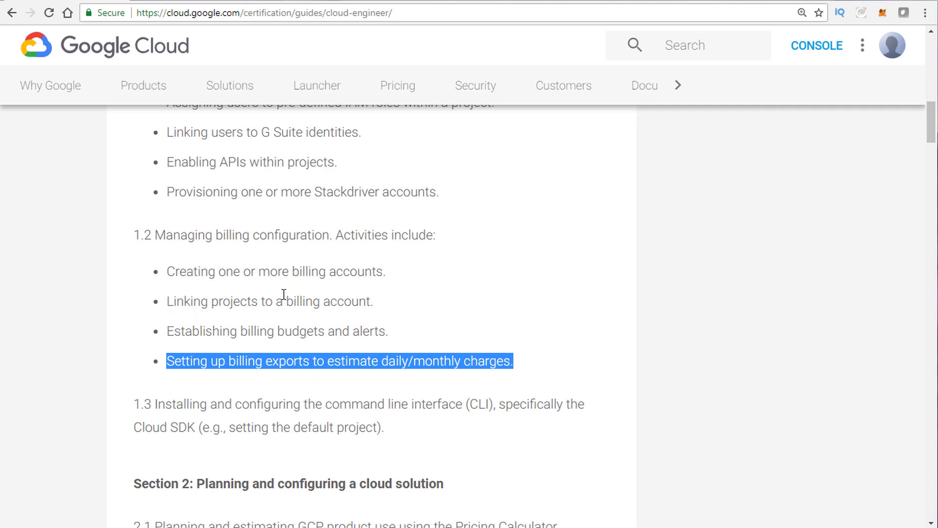
pyautogui.scroll(-3, 279, 295)
pyautogui.click(179, 290)
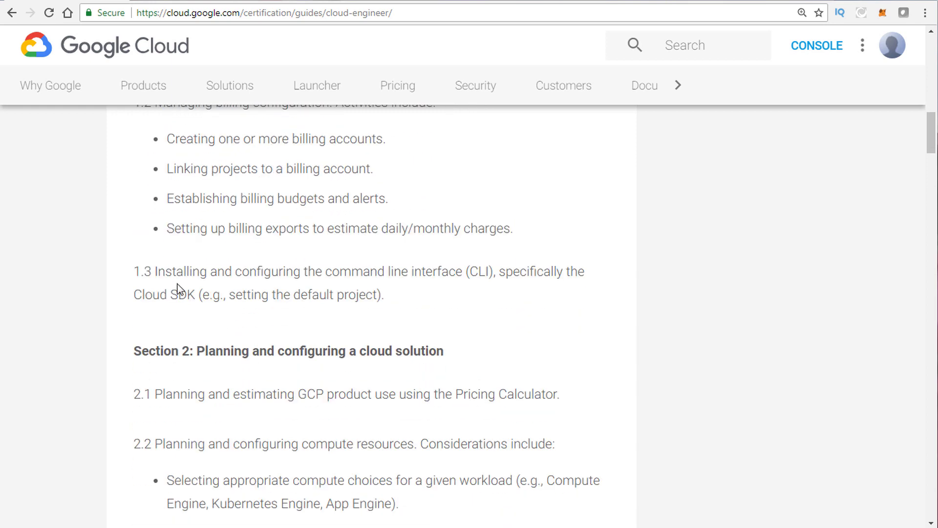
pyautogui.tripleClick(176, 272)
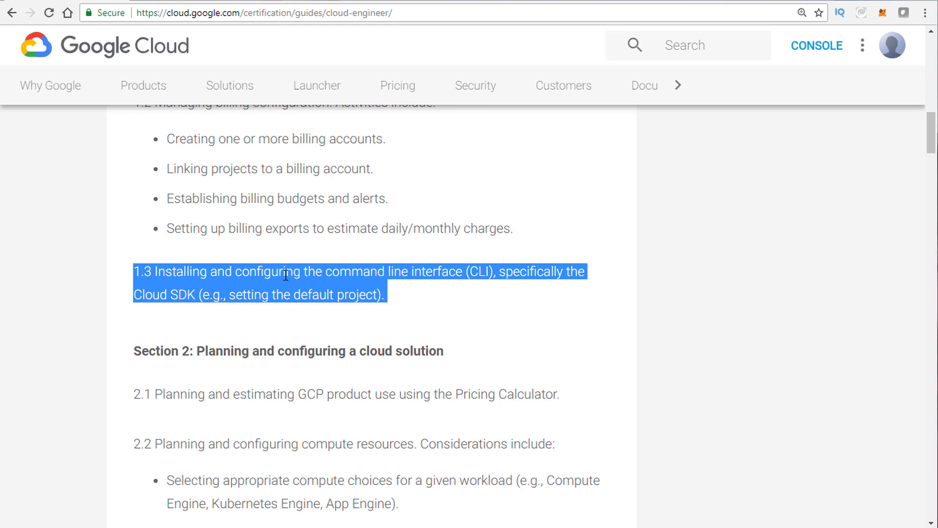
pyautogui.click(320, 273)
pyautogui.moveTo(283, 273); pyautogui.dragTo(601, 274)
pyautogui.click(321, 270)
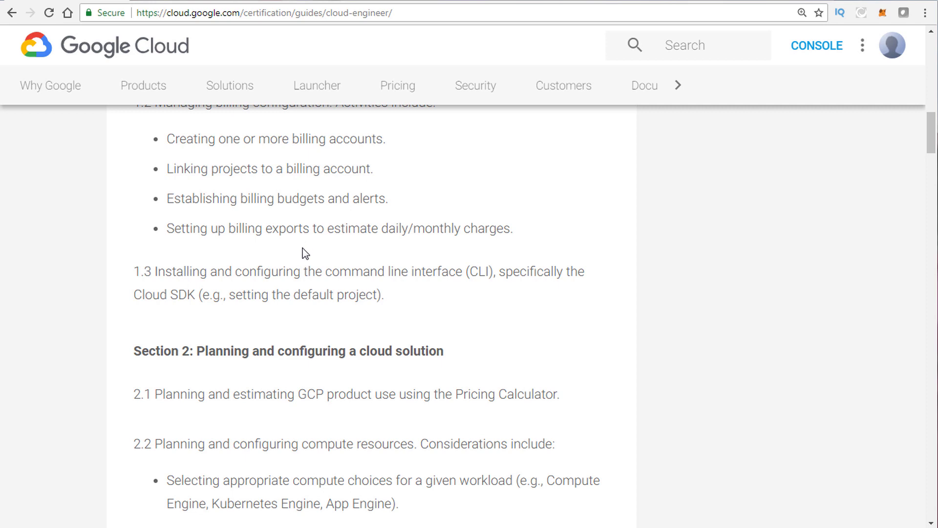
# Review the exam guide's Section 1 topics, with a brief visit to the Google Cloud Platform Pricing Calculator page.
pyautogui.scroll(5, 303, 249)
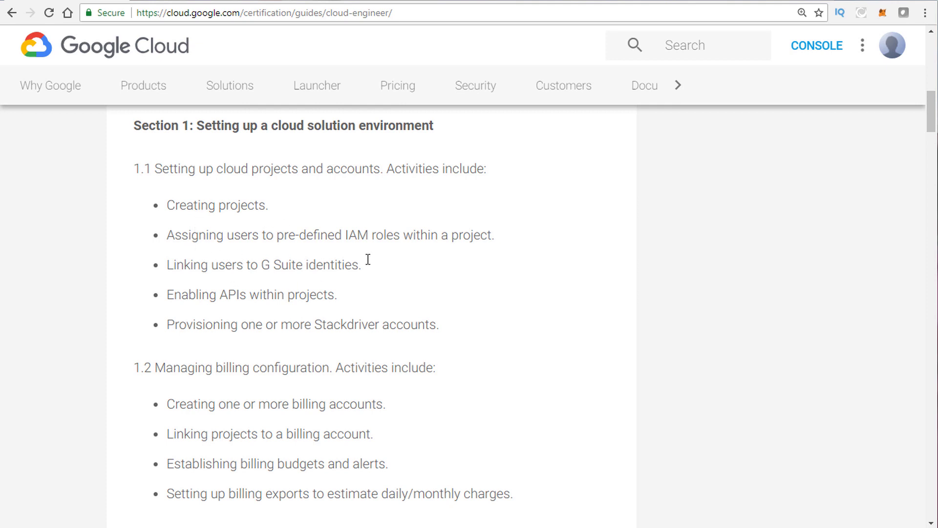
pyautogui.click(429, 1)
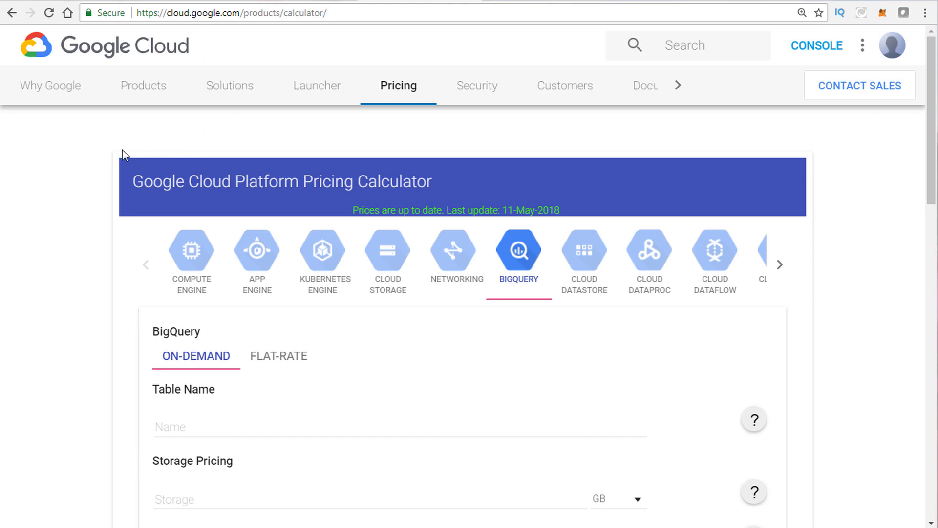
pyautogui.click(77, 1)
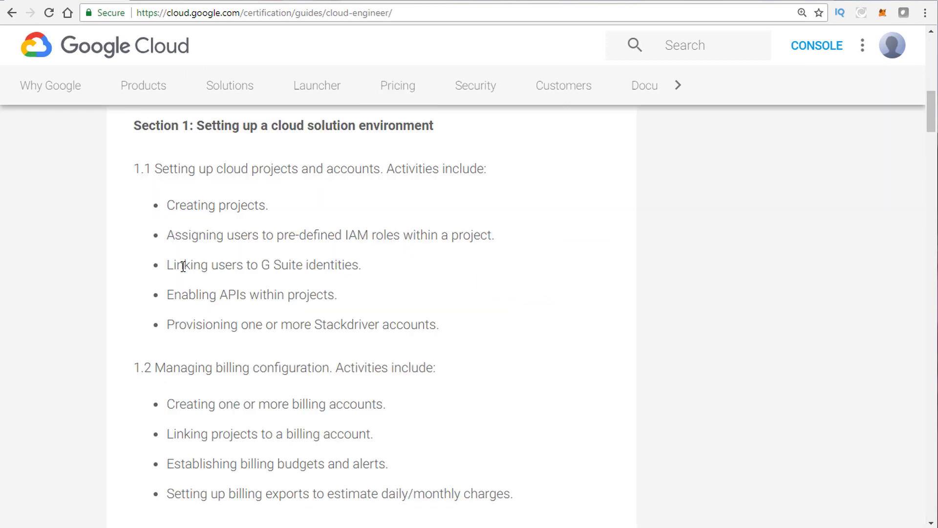
pyautogui.scroll(-6, 183, 267)
pyautogui.scroll(4, 247, 249)
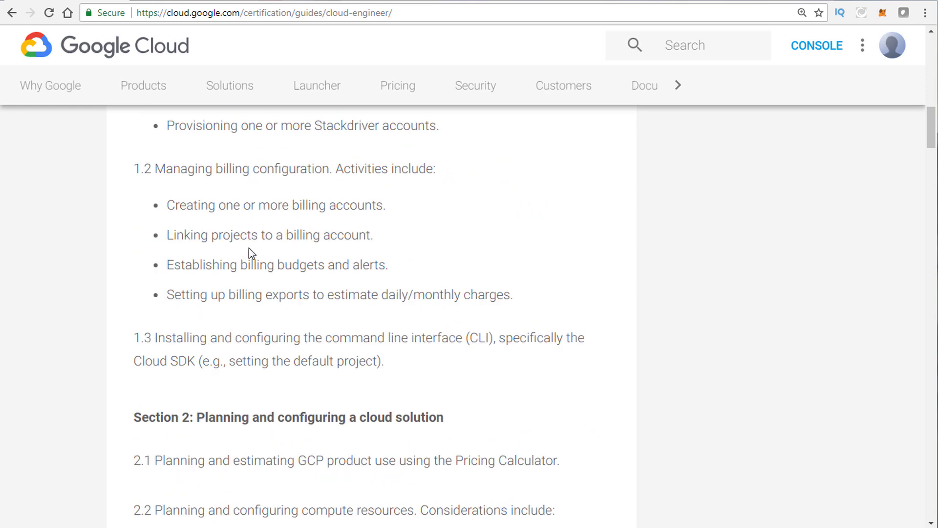
# Highlight the exam guide's Section 2 heading on planning and configuring a cloud solution and compare its topics with Section 1.
pyautogui.scroll(-5, 241, 253)
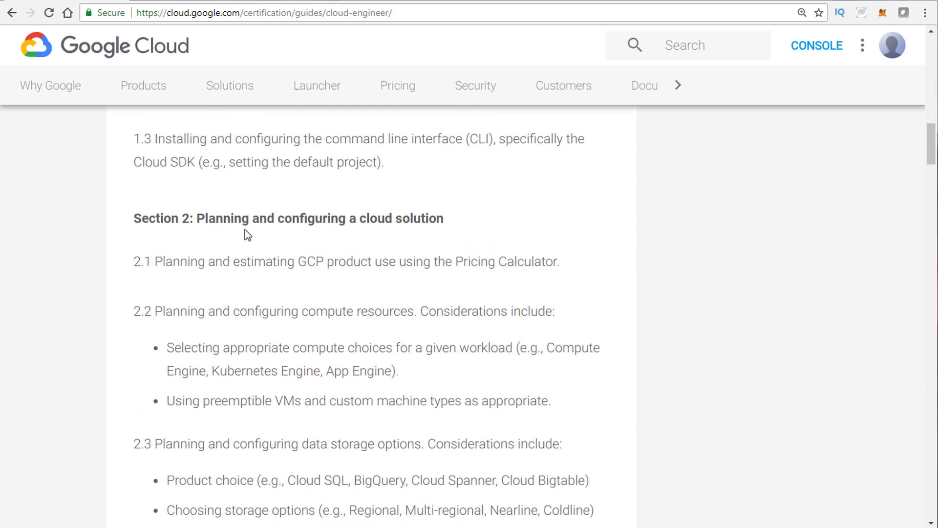
pyautogui.tripleClick(251, 218)
pyautogui.scroll(7, 196, 293)
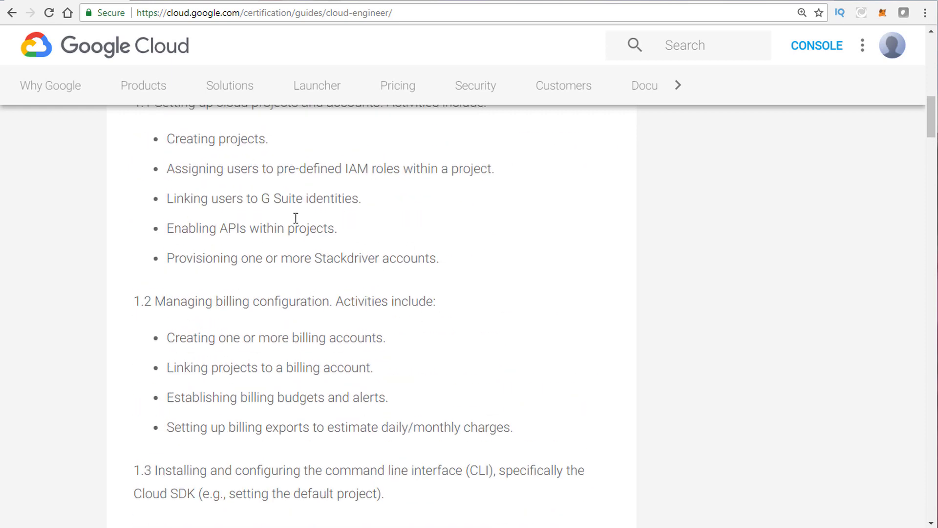
pyautogui.scroll(-7, 294, 217)
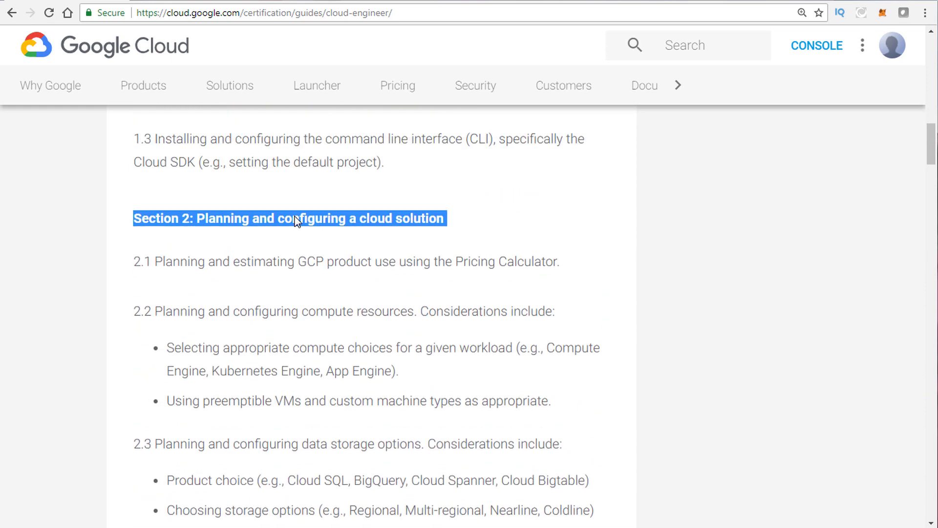
pyautogui.doubleClick(245, 267)
pyautogui.click(245, 268)
pyautogui.scroll(3, 220, 276)
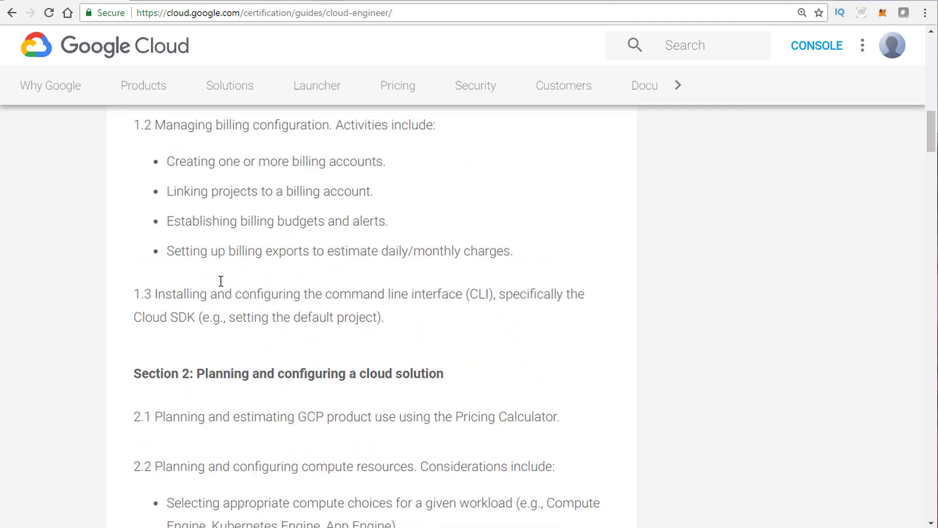